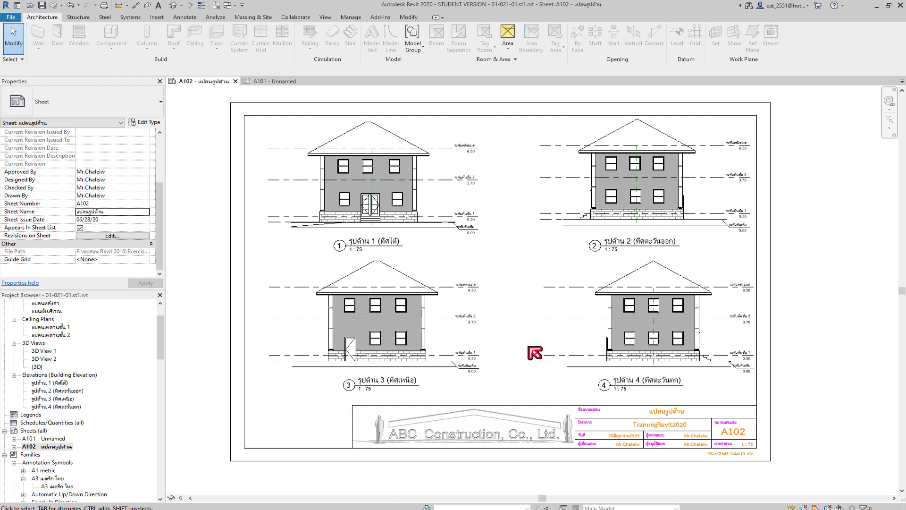
Zoom and pan sheet A102 to bring the TrainnigRevit2020 title block into view.
{"action": "scroll", "coordinate": [707, 489], "scroll_direction": "up", "scroll_amount": 3}
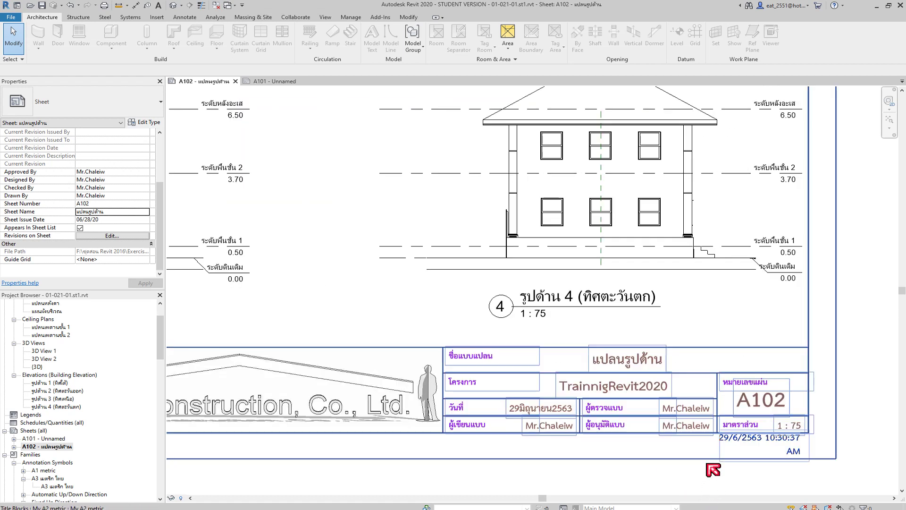
{"action": "middle_click_drag", "start_coordinate": [744, 490], "coordinate": [661, 335]}
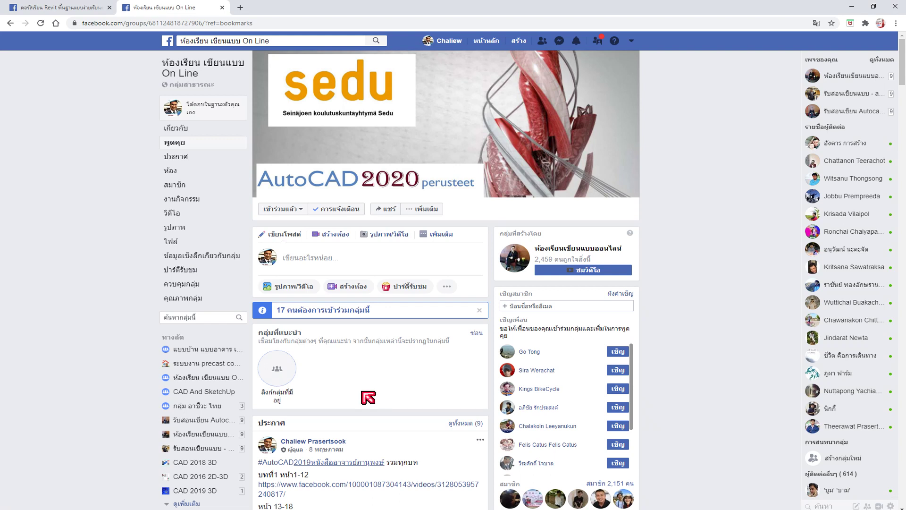
Open the page that published the Revit 2020 course post, then view the Revit 2016 book cover.
{"action": "scroll", "coordinate": [557, 393], "scroll_direction": "down", "scroll_amount": 5}
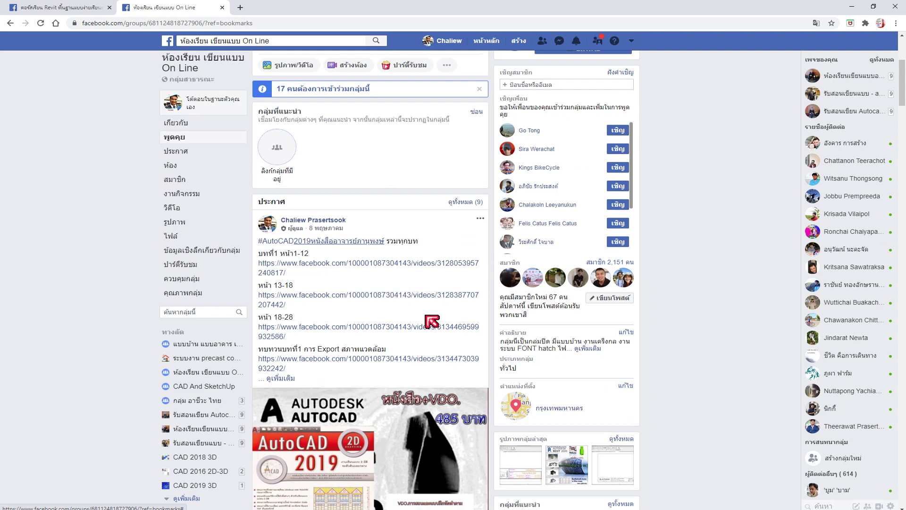
{"action": "scroll", "coordinate": [432, 321], "scroll_direction": "up", "scroll_amount": 1}
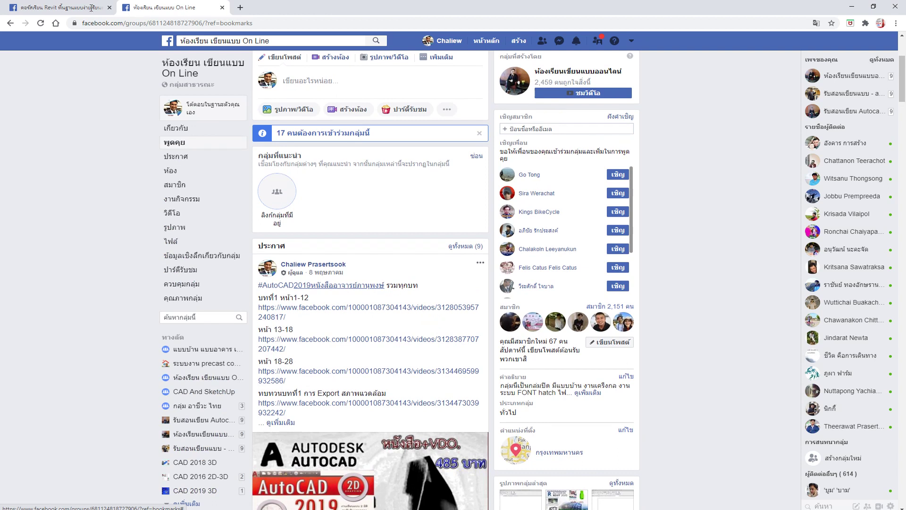
{"action": "left_click", "coordinate": [59, 7]}
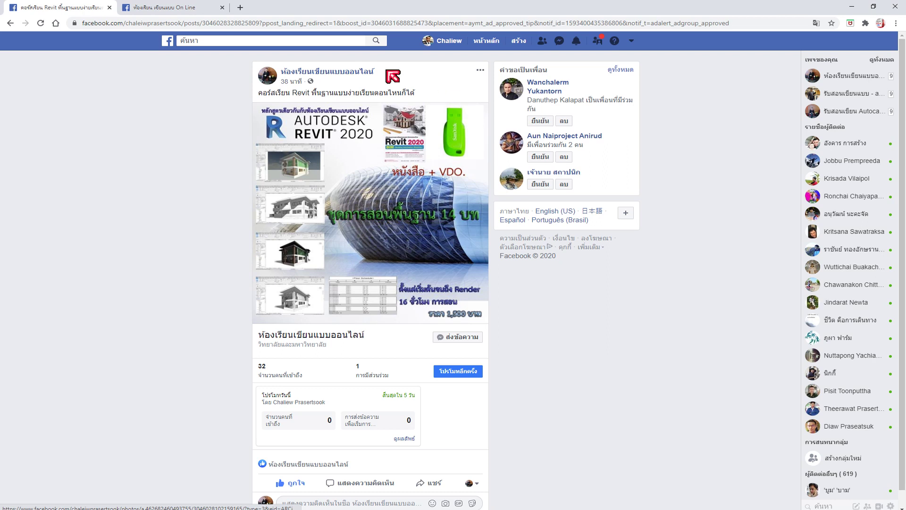
{"action": "left_click", "coordinate": [319, 72]}
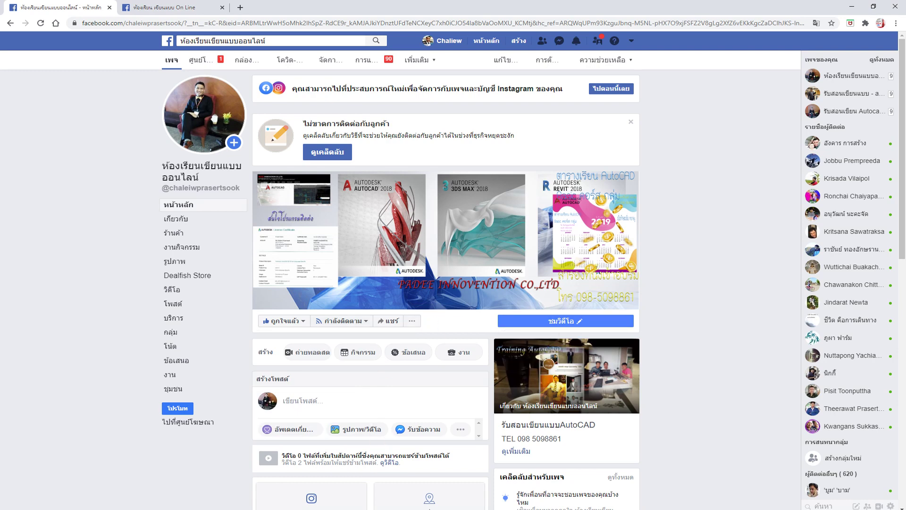
{"action": "left_click", "coordinate": [272, 501]}
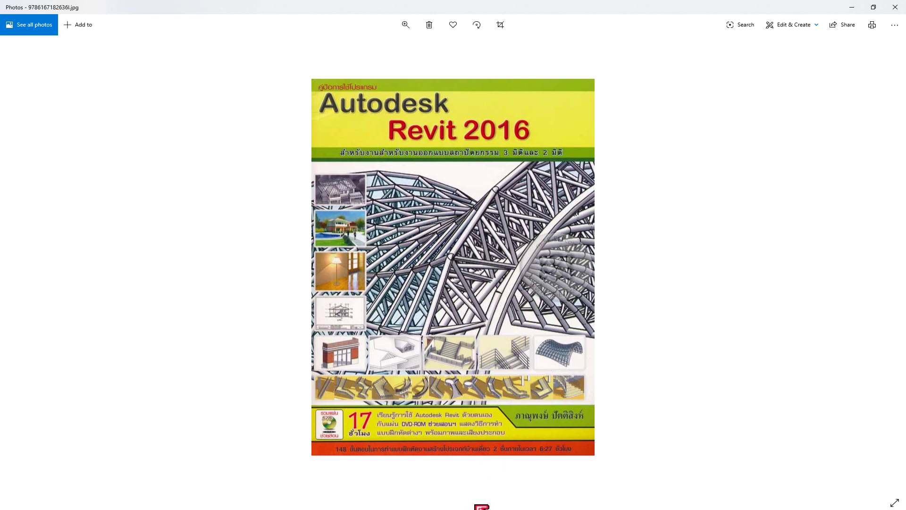
Leave the Revit 2016 book cover photo and return to sheet A102 in Revit.
{"action": "left_click", "coordinate": [245, 467]}
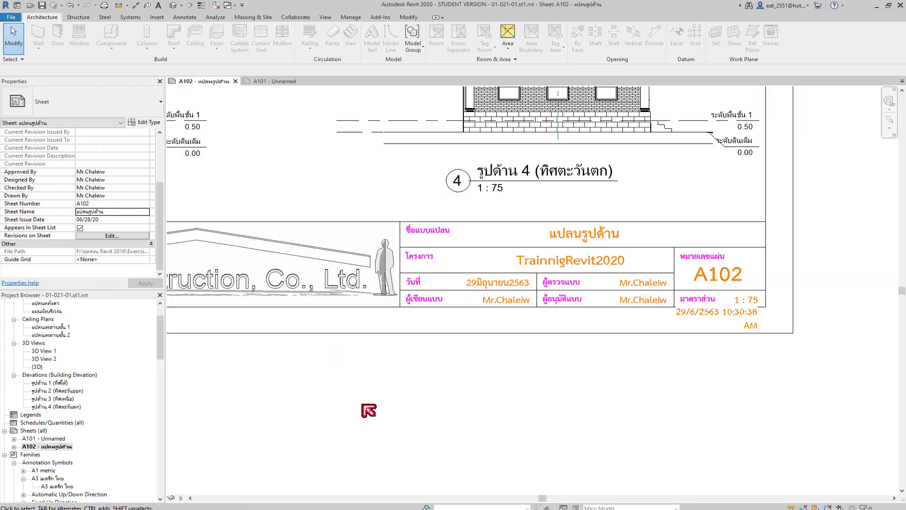
Zoom out to see the whole A102 sheet, then zoom back into its title block.
{"action": "scroll", "coordinate": [443, 349], "scroll_direction": "down", "scroll_amount": 2}
{"action": "scroll", "coordinate": [444, 349], "scroll_direction": "down", "scroll_amount": 1}
{"action": "scroll", "coordinate": [433, 277], "scroll_direction": "down", "scroll_amount": 1}
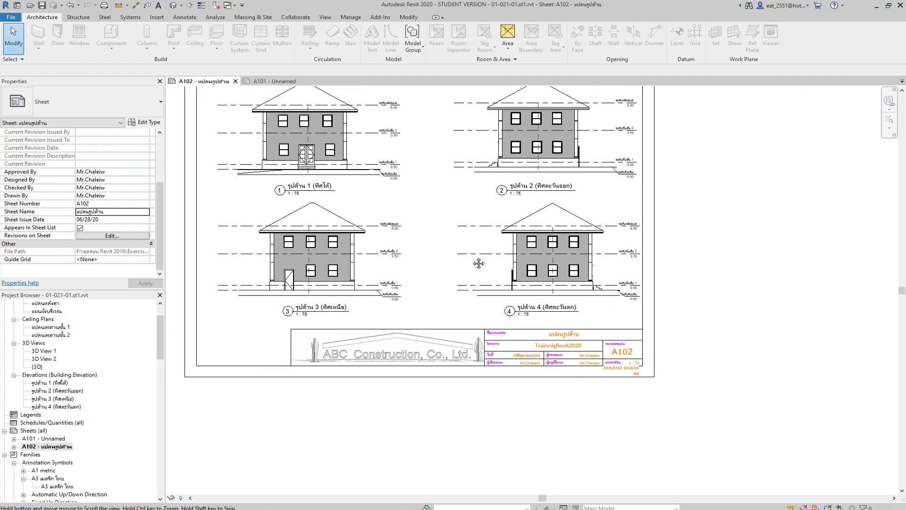
{"action": "scroll", "coordinate": [522, 299], "scroll_direction": "up", "scroll_amount": 1}
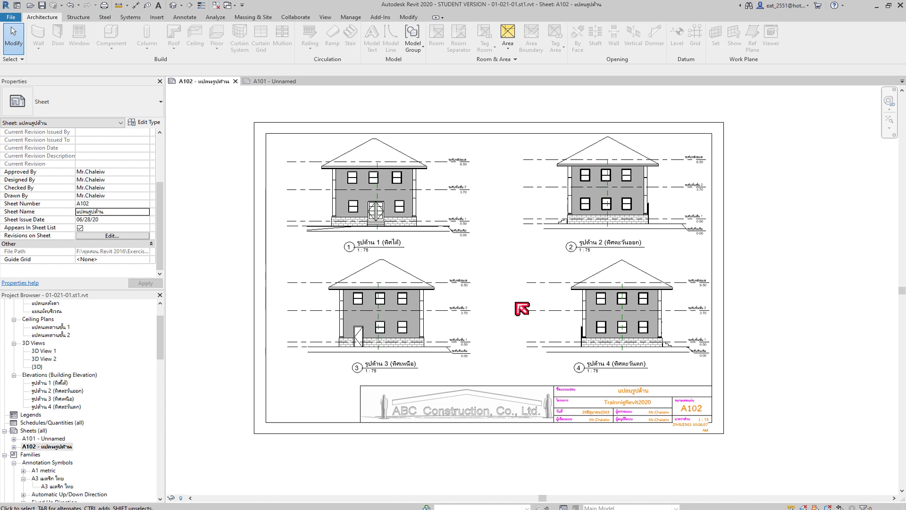
{"action": "scroll", "coordinate": [664, 431], "scroll_direction": "up", "scroll_amount": 2}
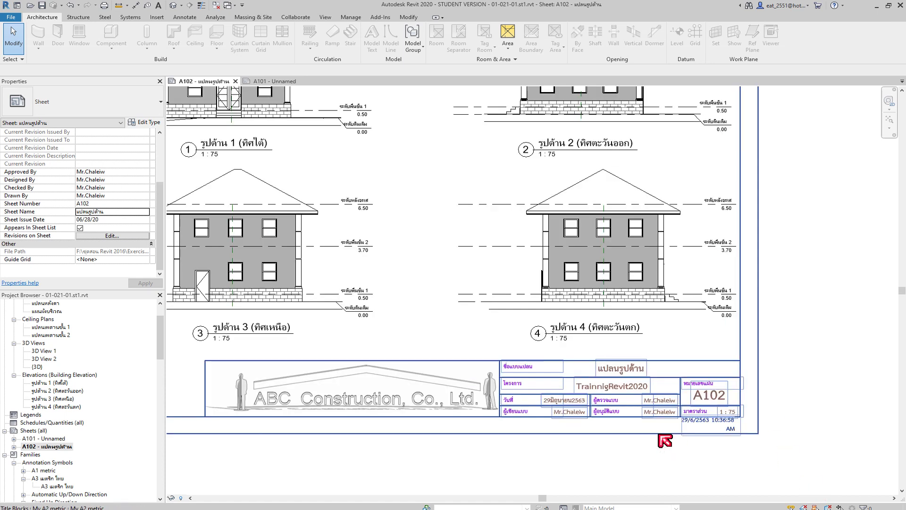
{"action": "scroll", "coordinate": [636, 444], "scroll_direction": "up", "scroll_amount": 1}
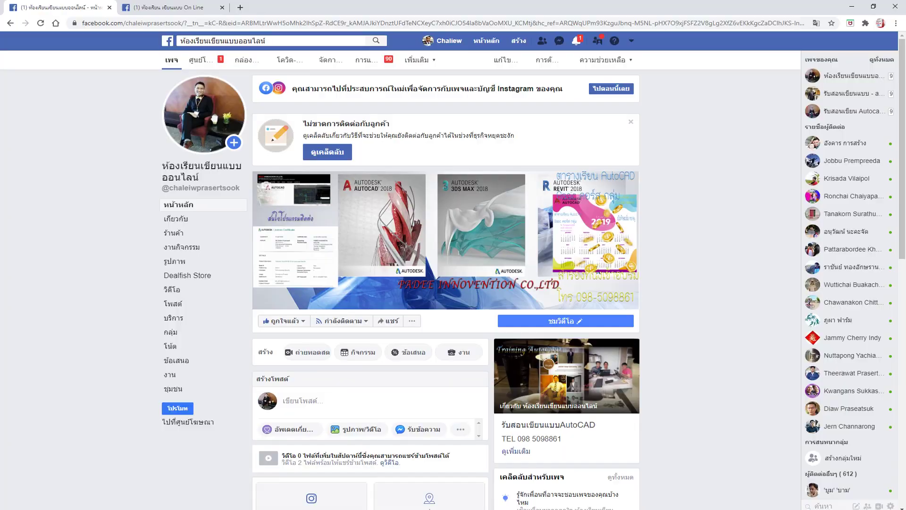
Bring the Revit 2016 book cover photo to the front from the taskbar.
{"action": "left_click", "coordinate": [254, 490]}
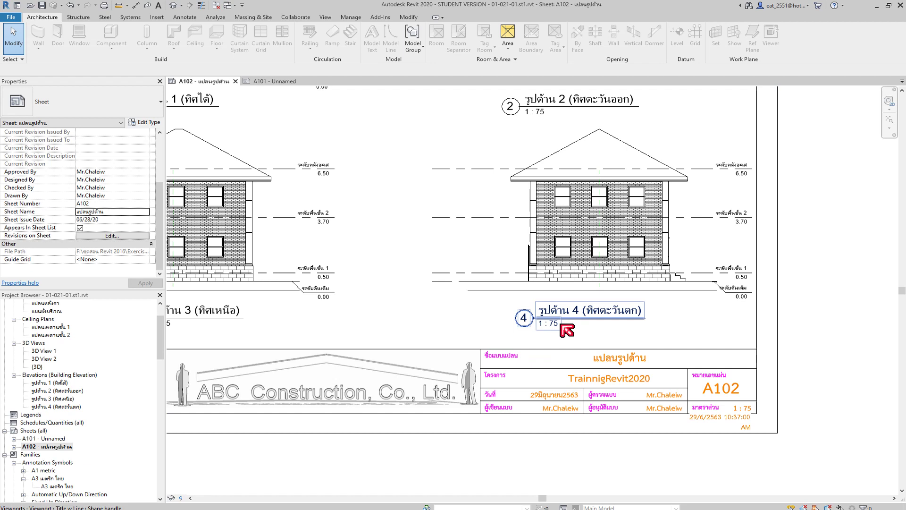
{"action": "scroll", "coordinate": [581, 356], "scroll_direction": "down", "scroll_amount": 3}
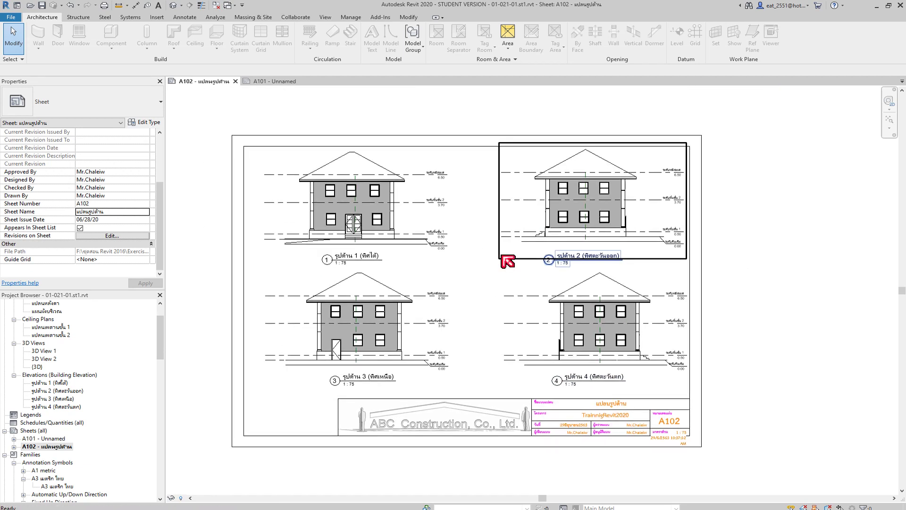
{"action": "middle_click_drag", "start_coordinate": [498, 229], "coordinate": [539, 235]}
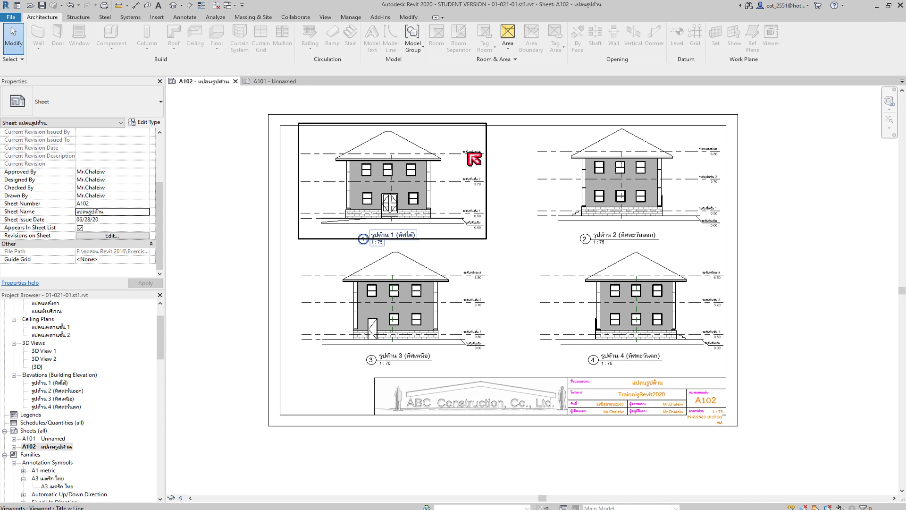
{"action": "left_click", "coordinate": [213, 168]}
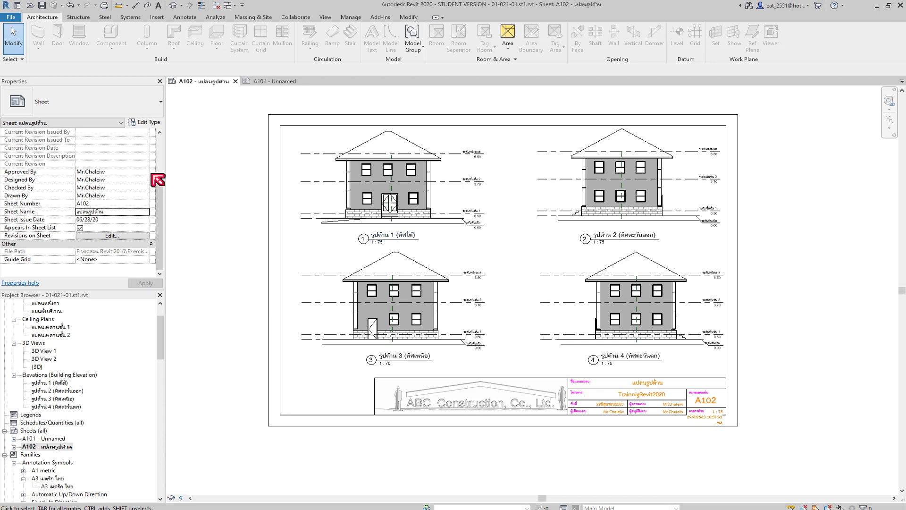
Start the Annotate tab's Text tool to add a text note on sheet A102.
{"action": "left_click", "coordinate": [189, 17]}
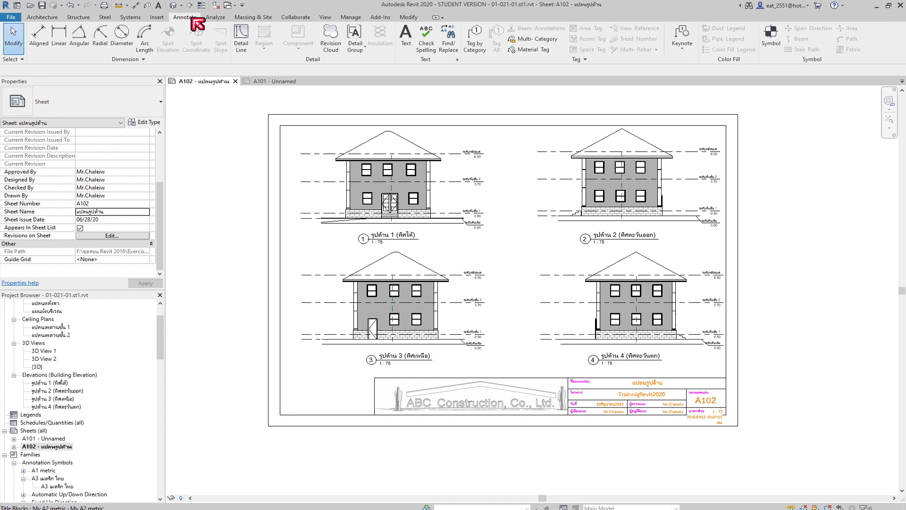
{"action": "left_click", "coordinate": [405, 35]}
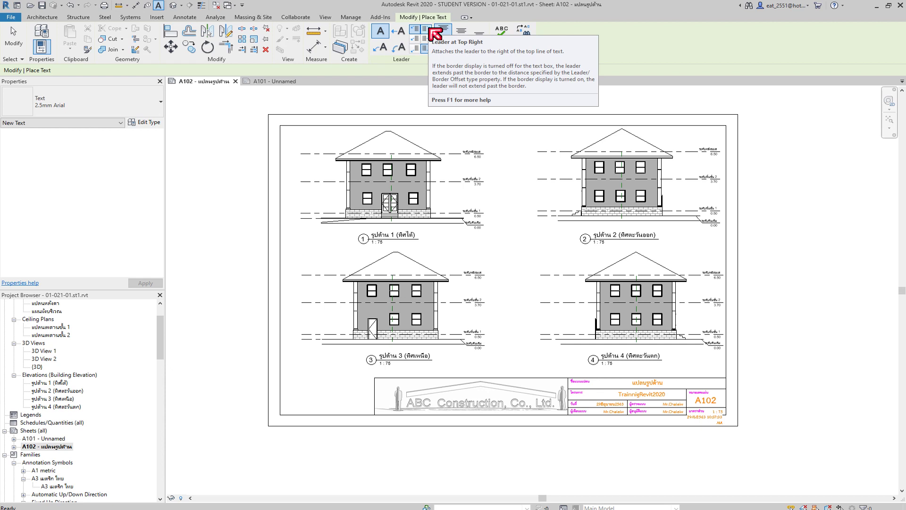
Start a text box above elevation 2's roof and open the 2.5mm Arial type properties.
{"action": "scroll", "coordinate": [707, 139], "scroll_direction": "up", "scroll_amount": 4}
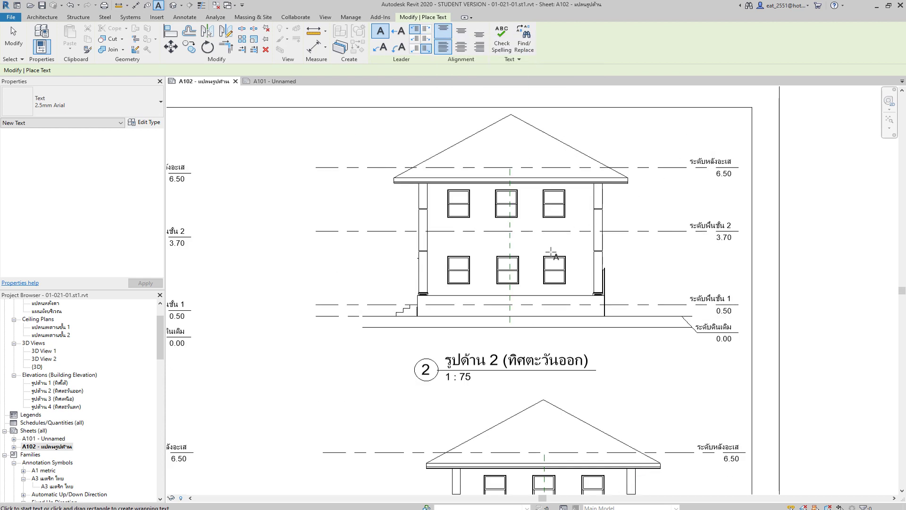
{"action": "scroll", "coordinate": [551, 254], "scroll_direction": "up", "scroll_amount": 3}
{"action": "scroll", "coordinate": [551, 227], "scroll_direction": "down", "scroll_amount": 3}
{"action": "scroll", "coordinate": [552, 208], "scroll_direction": "up", "scroll_amount": 1}
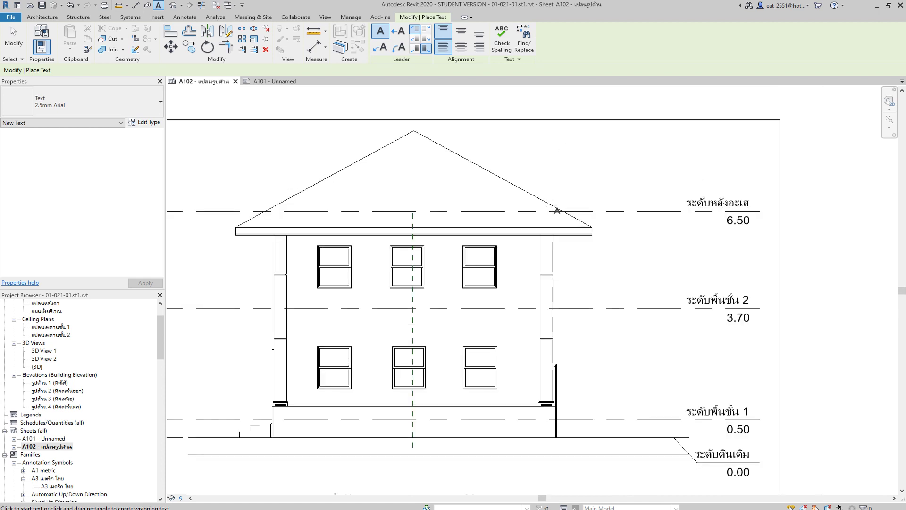
{"action": "scroll", "coordinate": [545, 162], "scroll_direction": "down", "scroll_amount": 1}
{"action": "scroll", "coordinate": [519, 156], "scroll_direction": "up", "scroll_amount": 1}
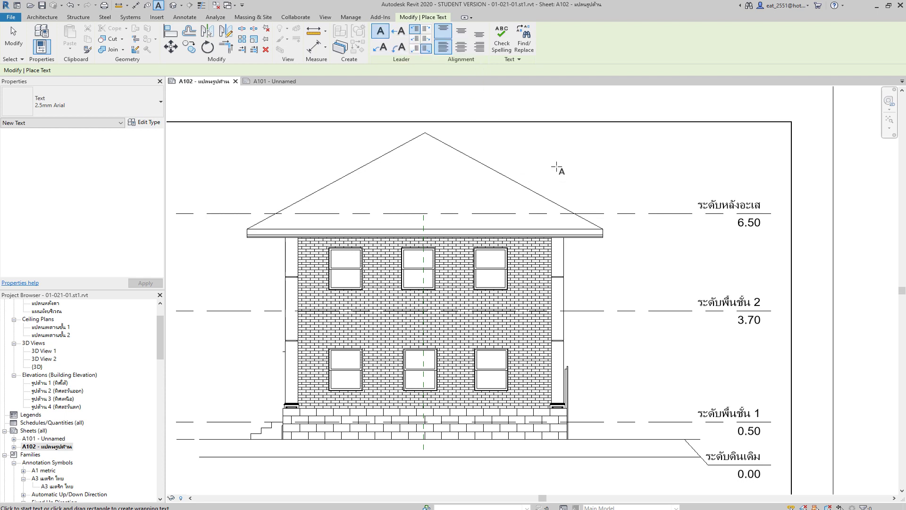
{"action": "left_click", "coordinate": [555, 166]}
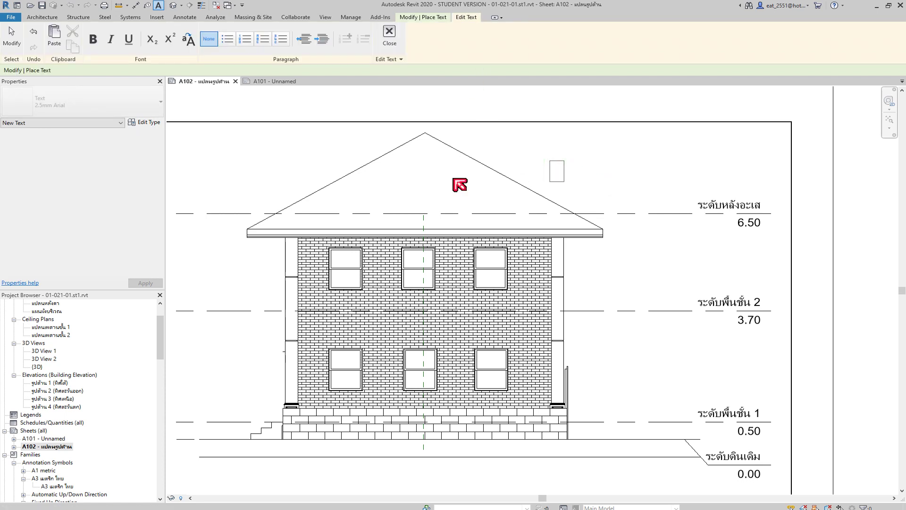
{"action": "left_click", "coordinate": [148, 122]}
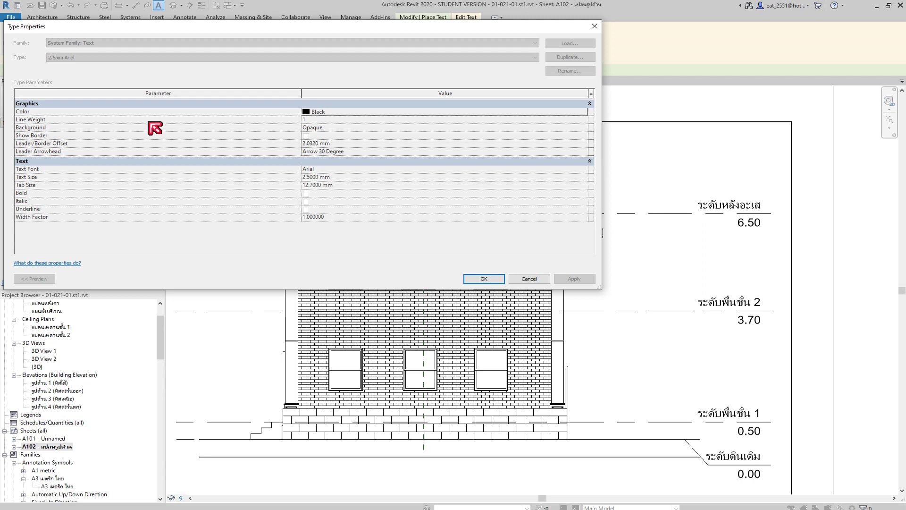
Cancel the 2.5mm Arial Type Properties dialog without making changes.
{"action": "left_click", "coordinate": [594, 25]}
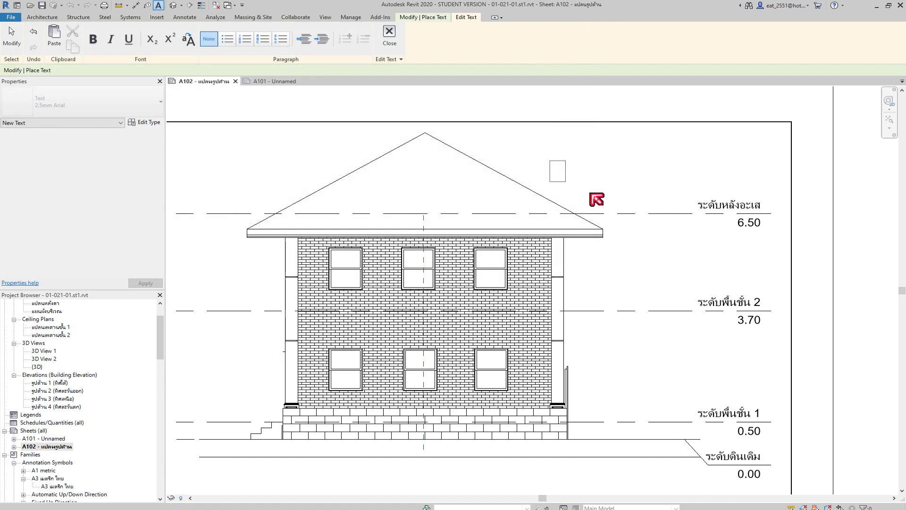
Enter 'revit' as the text note above the roof and finish placing it.
{"action": "type", "text": "revit"}
{"action": "left_click", "coordinate": [639, 188]}
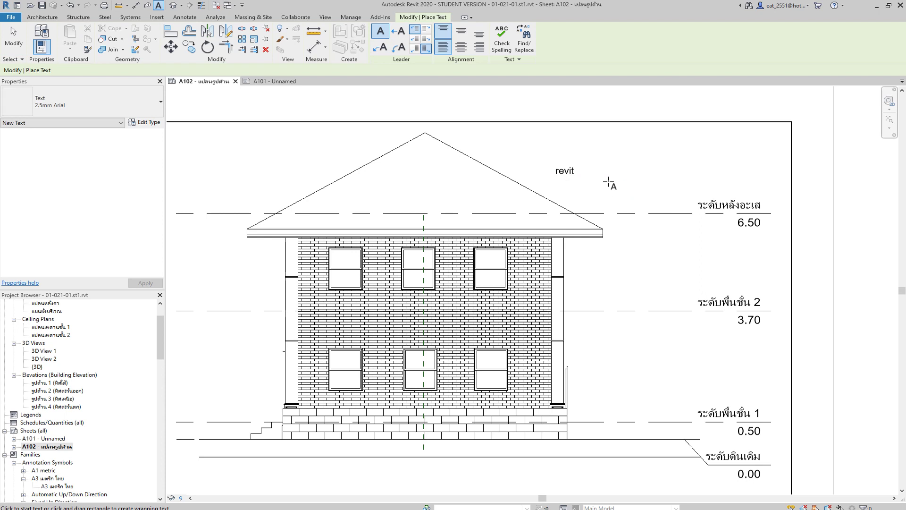
{"action": "key", "text": "Escape"}
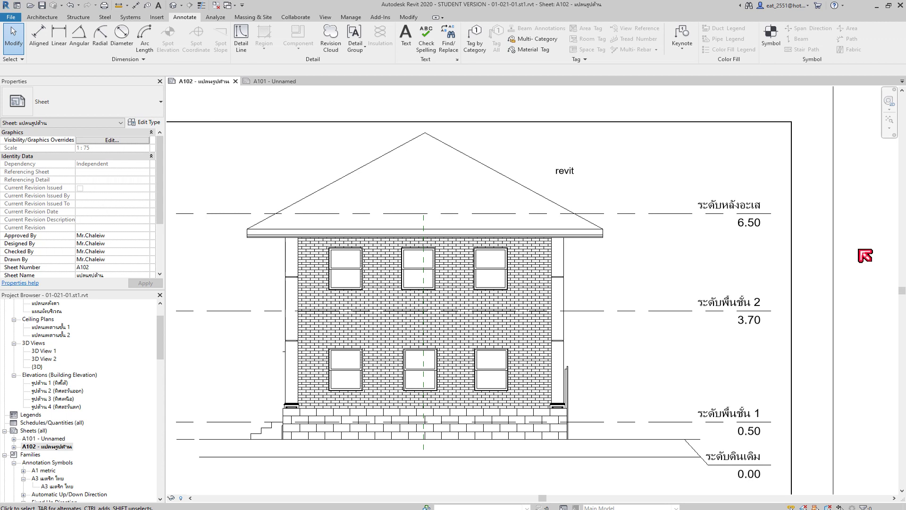
{"action": "left_click", "coordinate": [413, 40]}
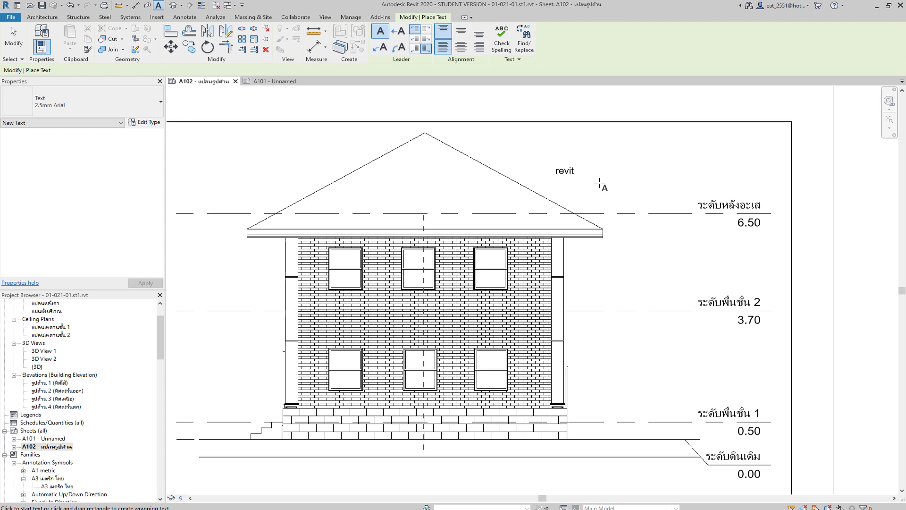
End text placement, then select and delete the 'revit' note above the roof.
{"action": "scroll", "coordinate": [722, 187], "scroll_direction": "up", "scroll_amount": 1}
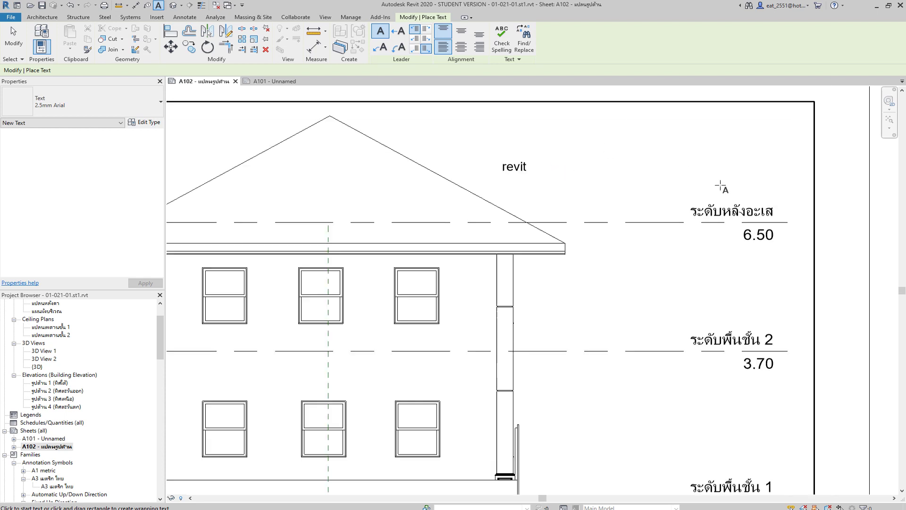
{"action": "key", "text": "Escape"}
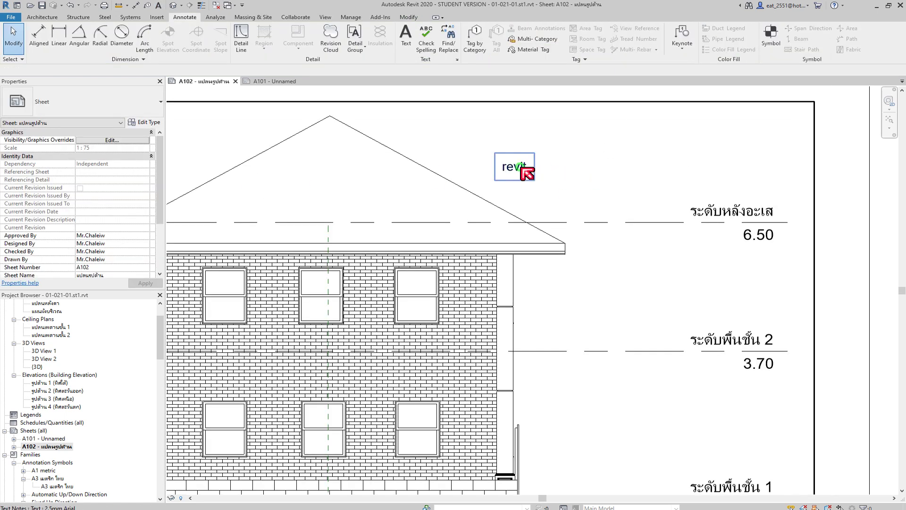
{"action": "left_click", "coordinate": [521, 168]}
{"action": "key", "text": "Delete"}
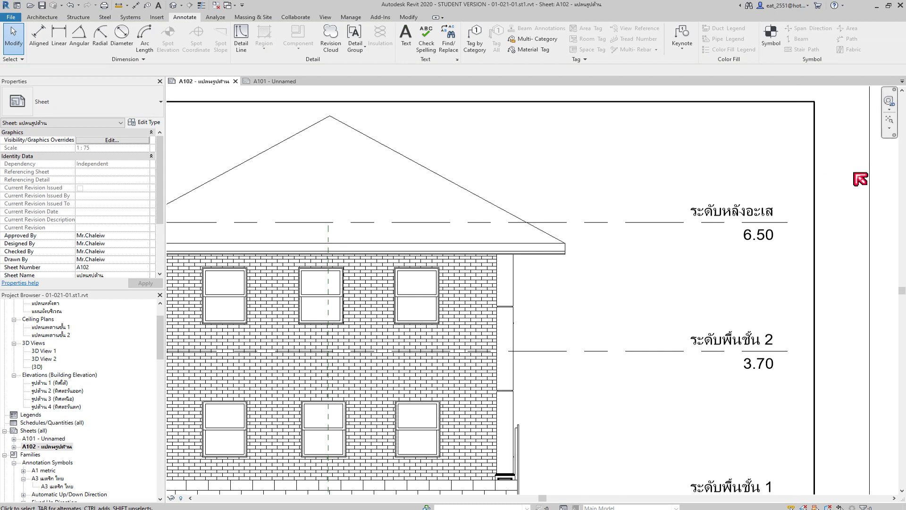
Start a text note and open the 2.5mm Arial text type's properties.
{"action": "left_click", "coordinate": [411, 46]}
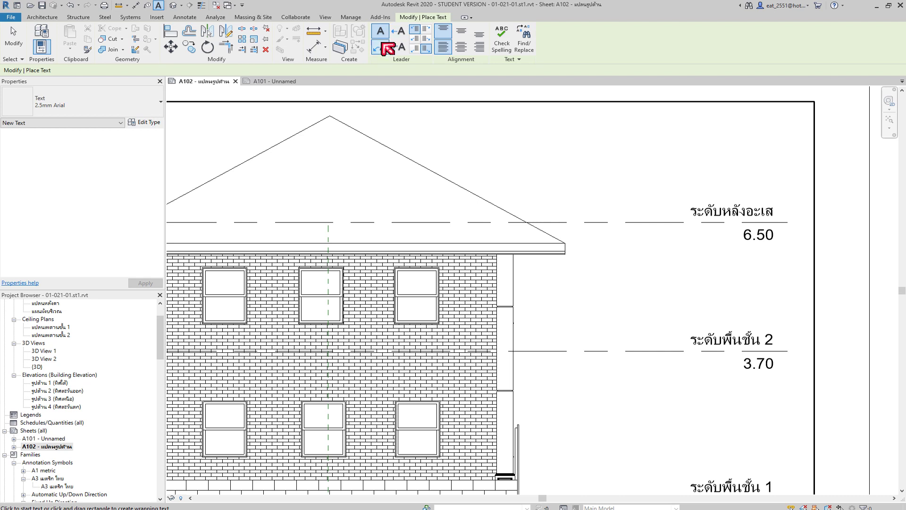
{"action": "left_click", "coordinate": [148, 122]}
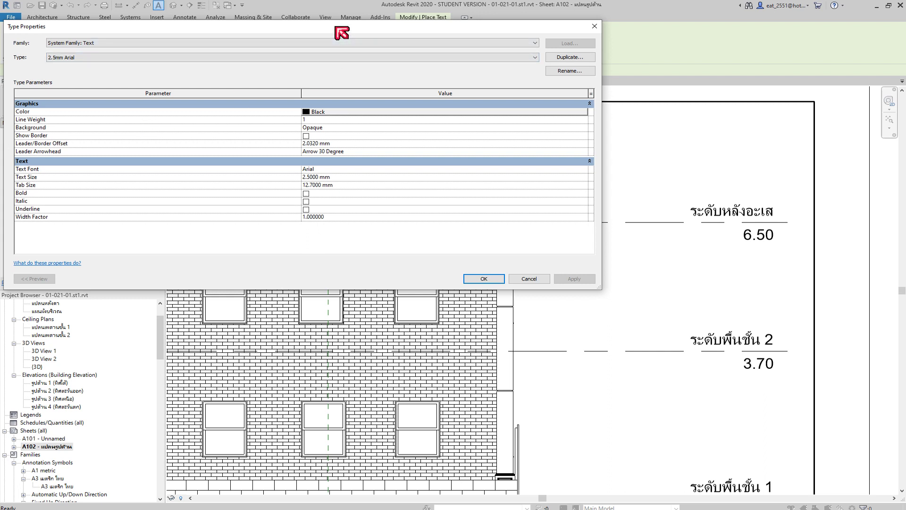
Switch the note text type to 3.5mm Arial and confirm it.
{"action": "left_click", "coordinate": [533, 58]}
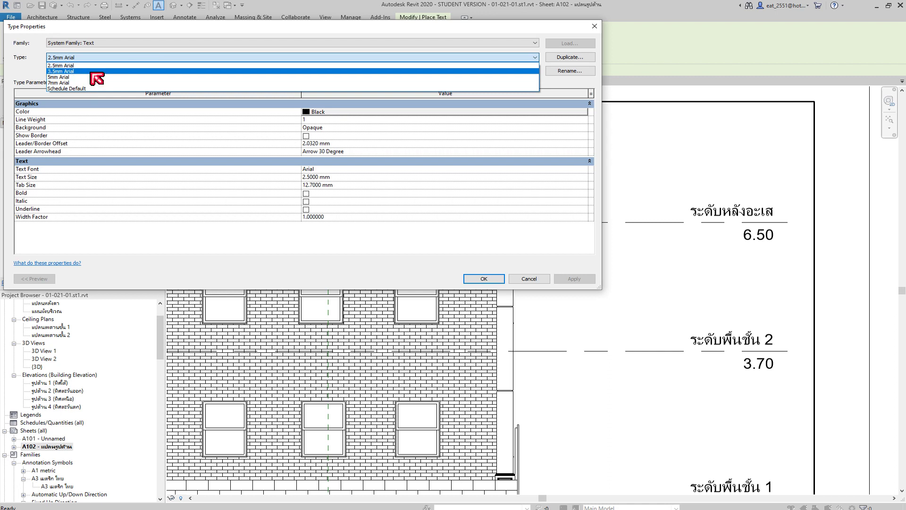
{"action": "left_click", "coordinate": [91, 72]}
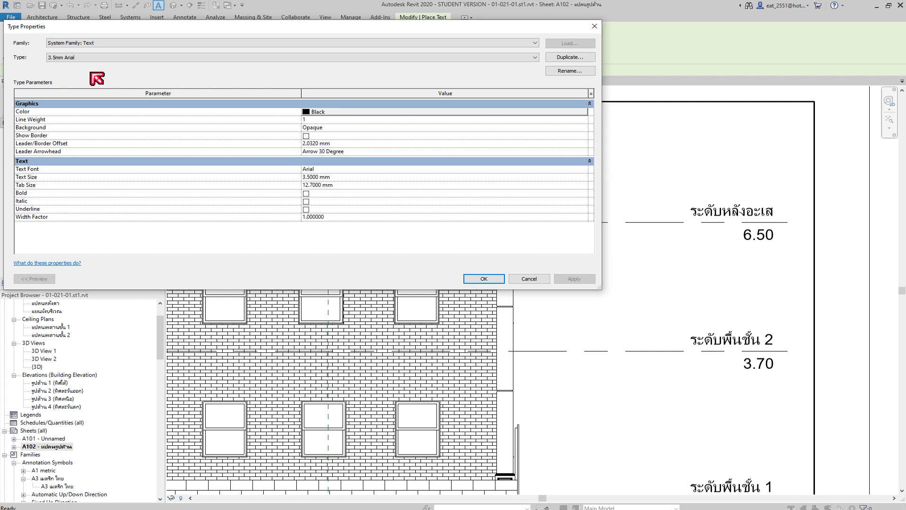
{"action": "left_click", "coordinate": [484, 278]}
{"action": "left_click", "coordinate": [496, 147]}
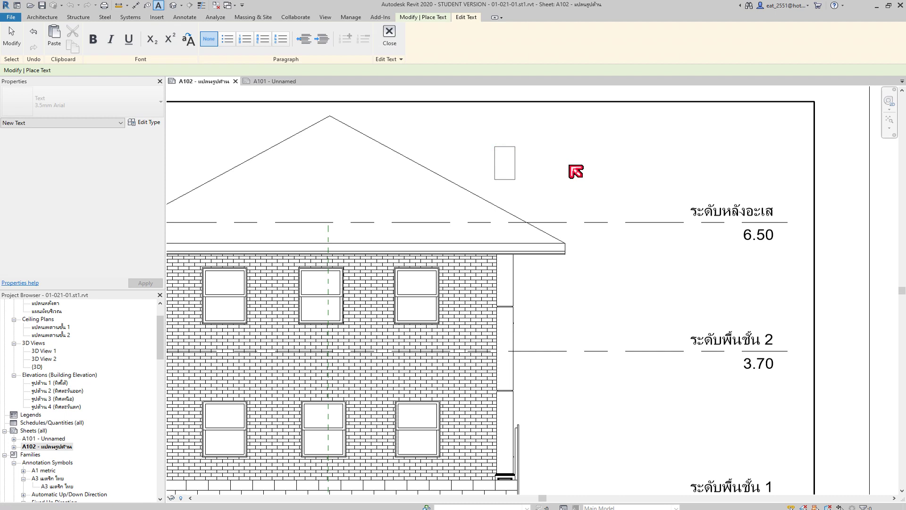
Type the roof note 'หลังคากระเบื้องซีแพคโมเนีย', correcting typos, and finish placing text.
{"action": "type", "text": "s"}
{"action": "key", "text": "BackSpace"}
{"action": "type", "text": "หลังคากระ"}
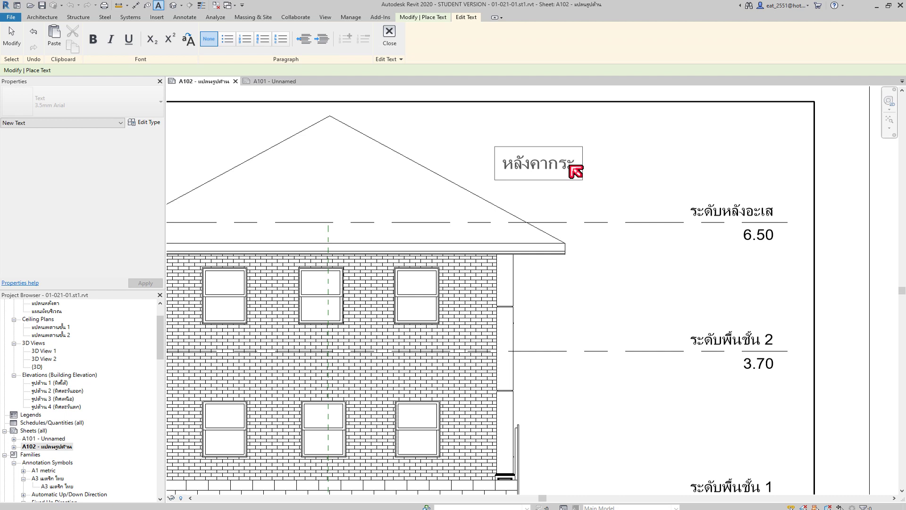
{"action": "type", "text": "เบื้"}
{"action": "type", "text": "อง"}
{"action": "type", "text": "ซีแพ็ด"}
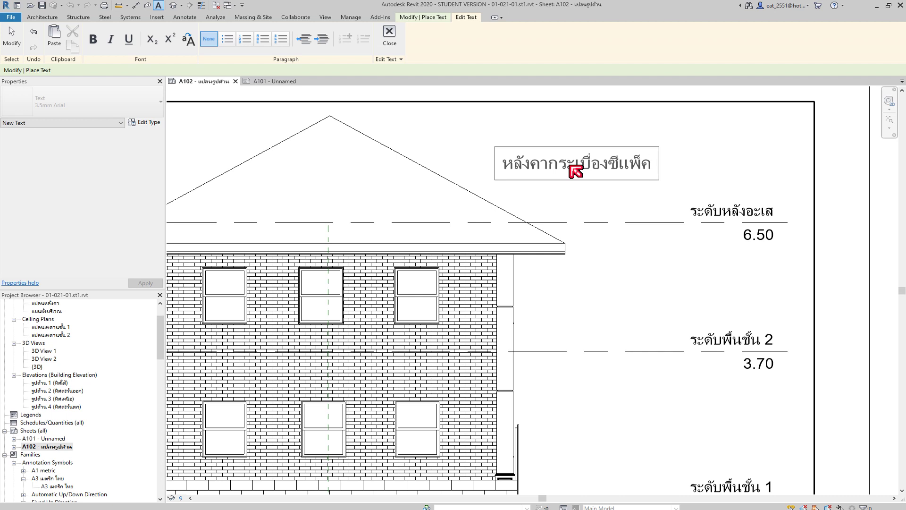
{"action": "key", "text": "BackSpace"}
{"action": "key", "text": "BackSpace"}
{"action": "type", "text": "คโมเนีย"}
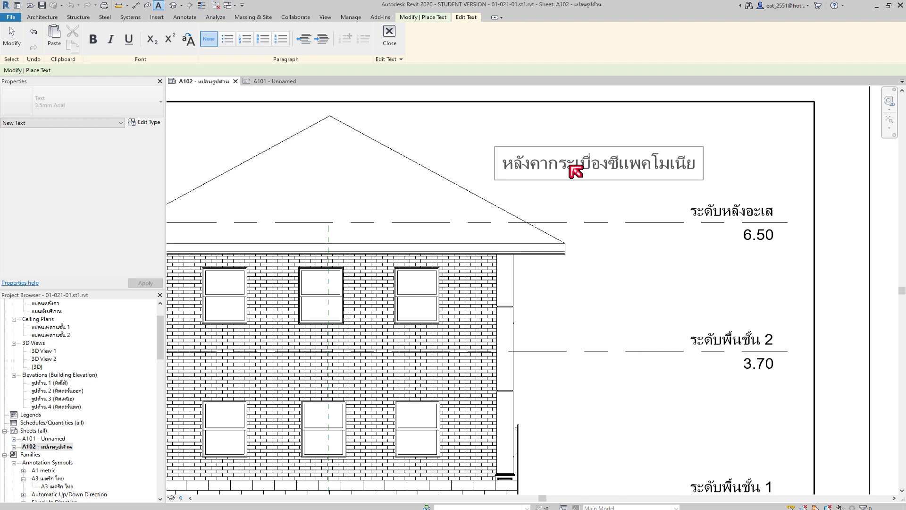
{"action": "left_click", "coordinate": [734, 189]}
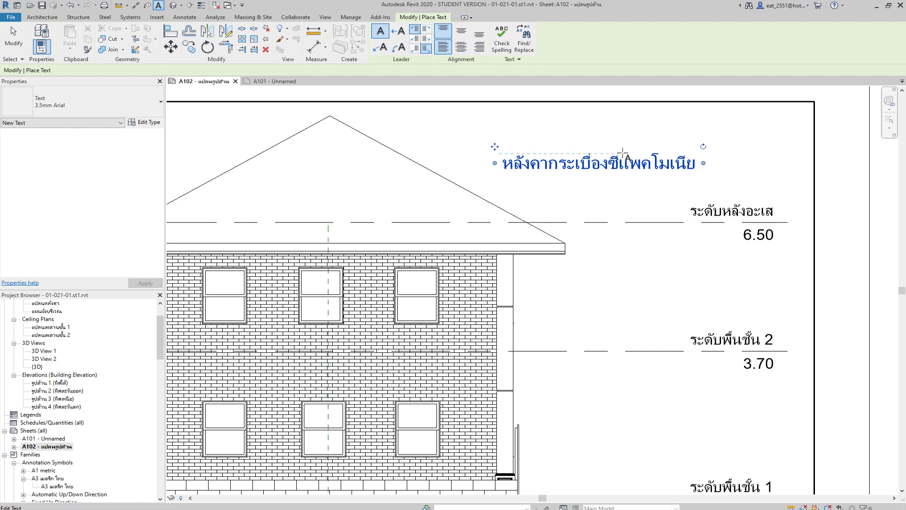
{"action": "key", "text": "Escape"}
{"action": "key", "text": "Escape"}
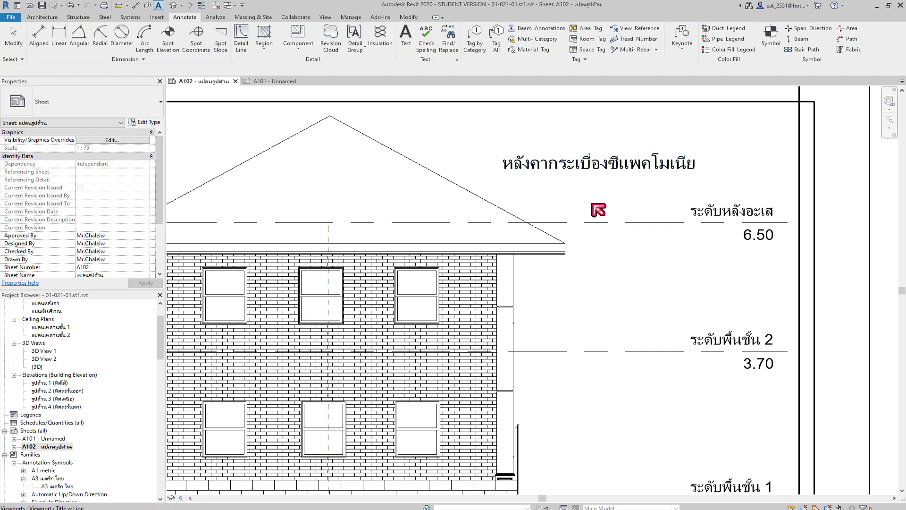
{"action": "left_click", "coordinate": [606, 169]}
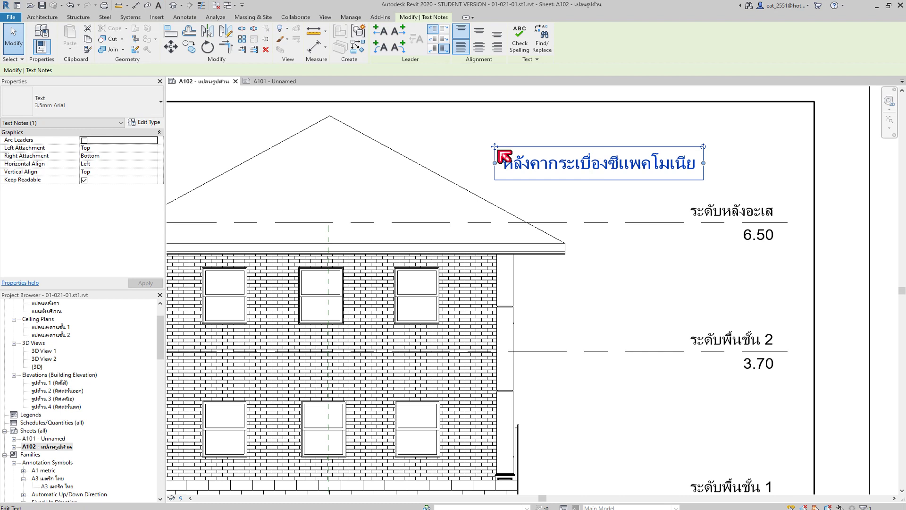
{"action": "left_click_drag", "start_coordinate": [494, 147], "coordinate": [494, 147]}
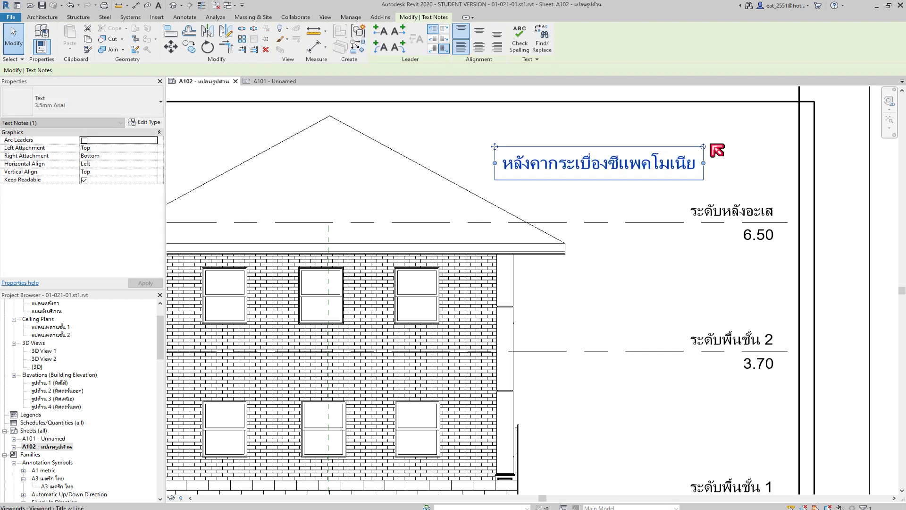
{"action": "left_click_drag", "start_coordinate": [703, 146], "coordinate": [717, 162]}
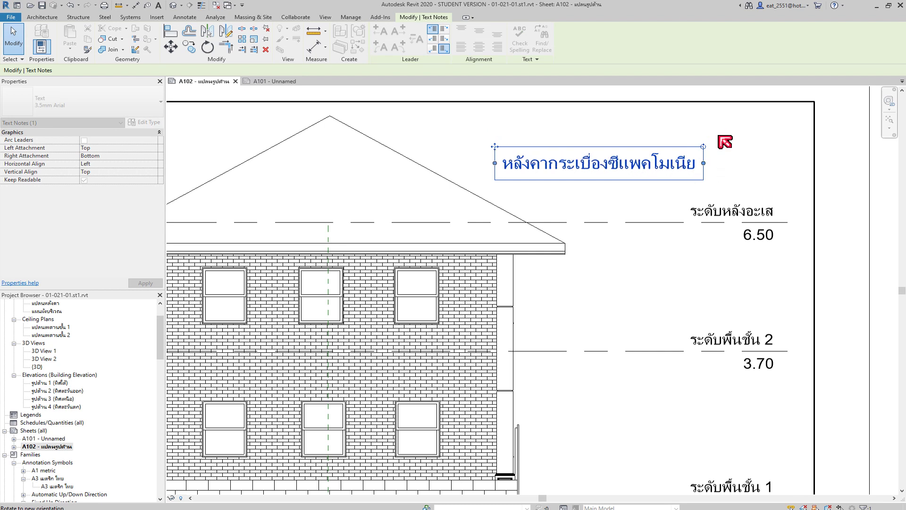
{"action": "left_click_drag", "start_coordinate": [716, 162], "coordinate": [717, 174]}
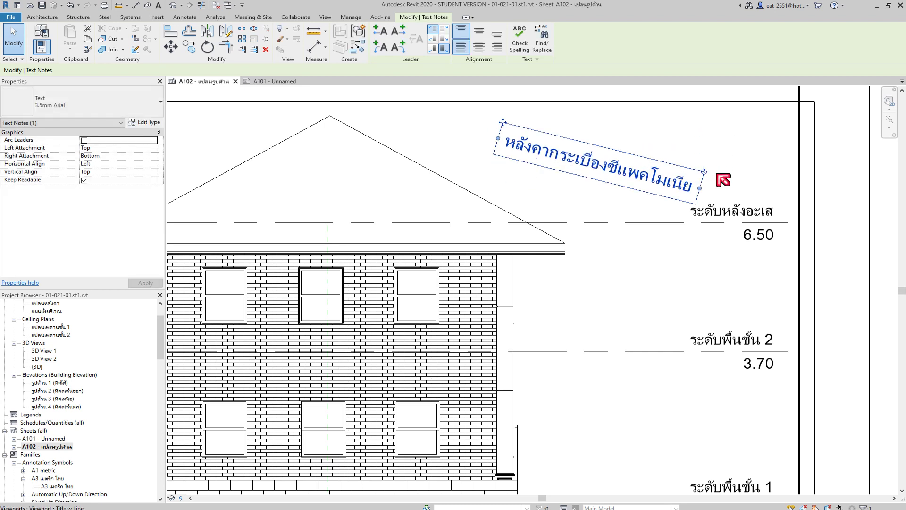
{"action": "key", "text": "ctrl+z"}
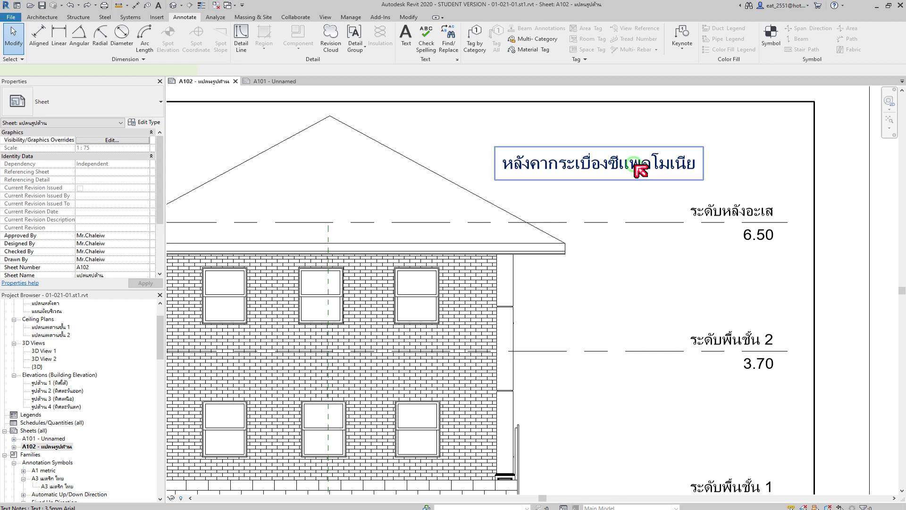
Widen the roof note's text box on both sides and add a straight left leader.
{"action": "left_click", "coordinate": [638, 171]}
{"action": "left_click_drag", "start_coordinate": [499, 169], "coordinate": [470, 166]}
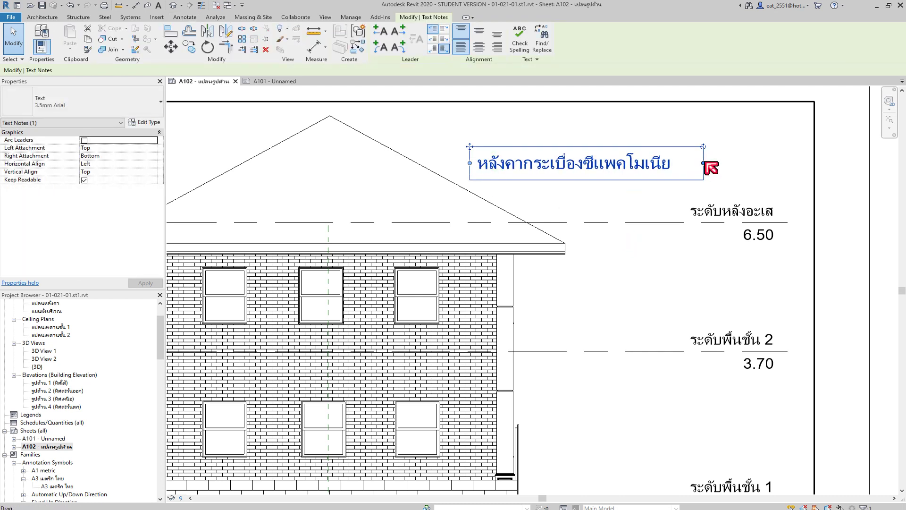
{"action": "left_click_drag", "start_coordinate": [704, 163], "coordinate": [737, 163]}
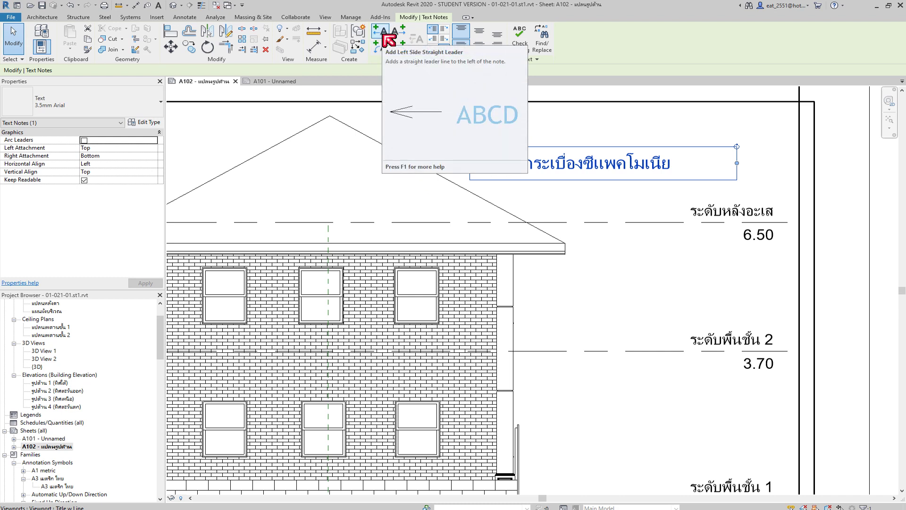
{"action": "left_click", "coordinate": [388, 41]}
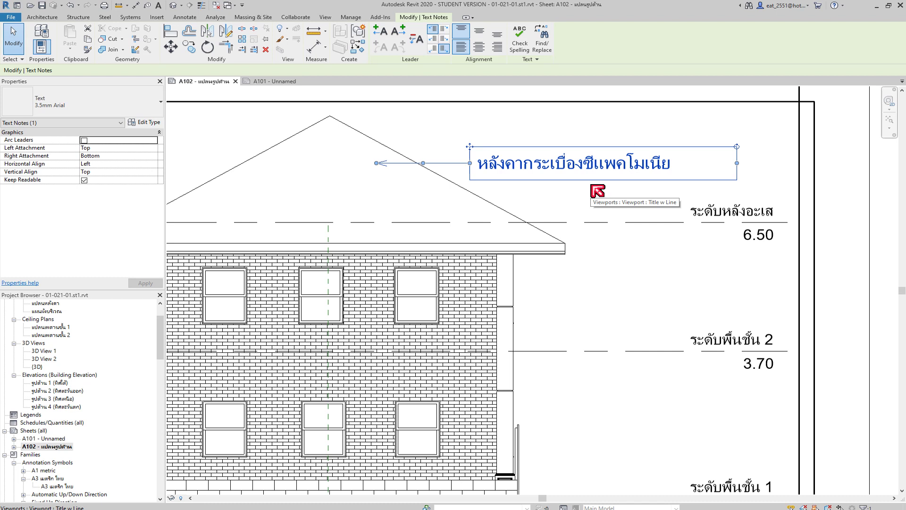
Move the roof note slightly to the right, then reselect it.
{"action": "left_click_drag", "start_coordinate": [469, 146], "coordinate": [517, 152]}
{"action": "left_click", "coordinate": [566, 201]}
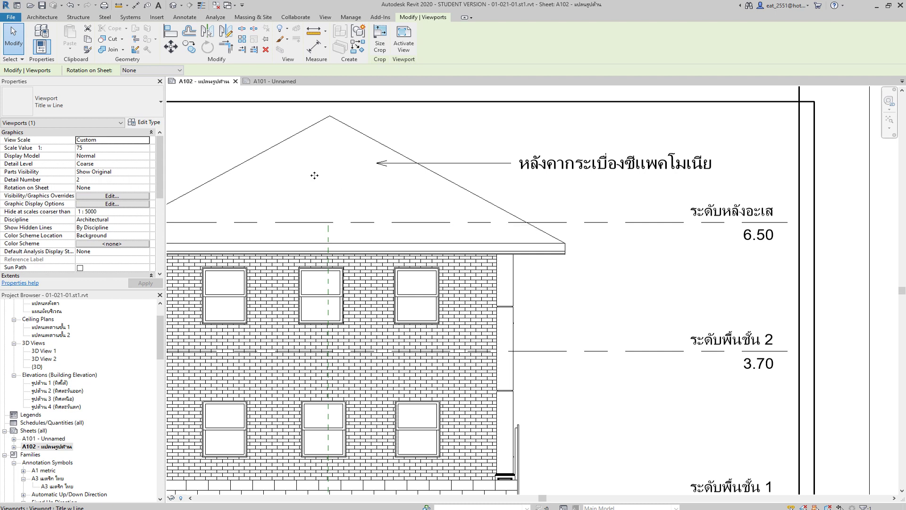
{"action": "left_click", "coordinate": [473, 165]}
{"action": "left_click", "coordinate": [564, 163]}
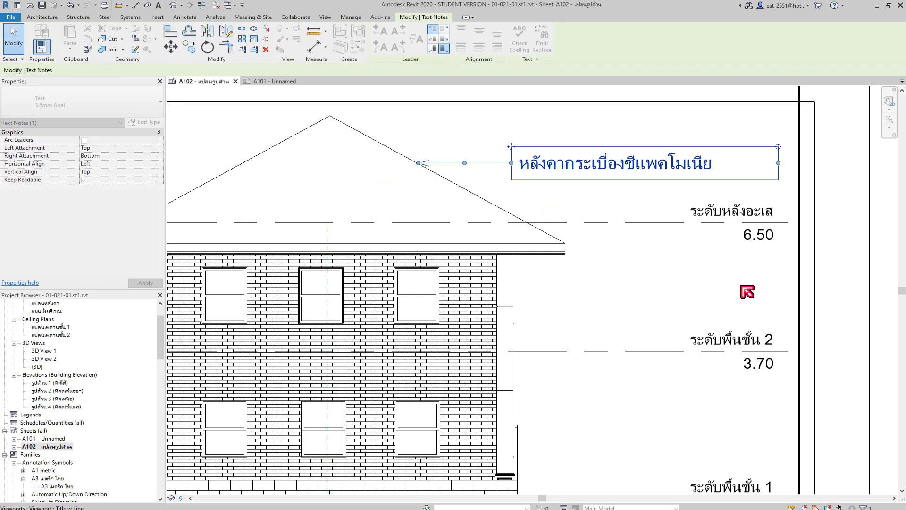
{"action": "left_click", "coordinate": [644, 306]}
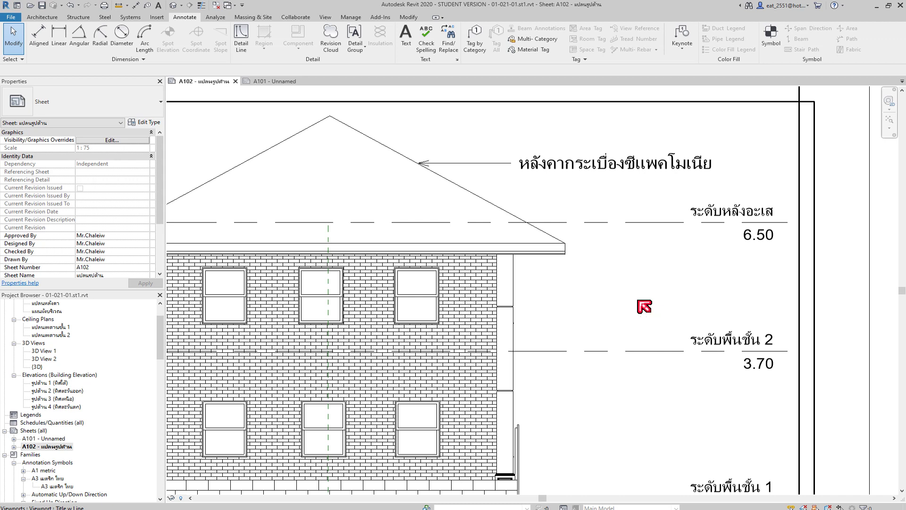
{"action": "left_click", "coordinate": [458, 155]}
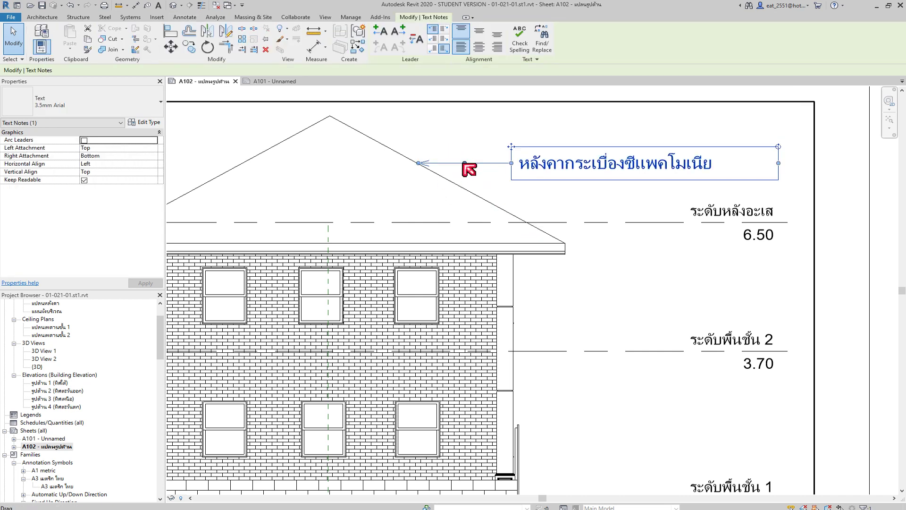
{"action": "left_click_drag", "start_coordinate": [467, 163], "coordinate": [464, 163]}
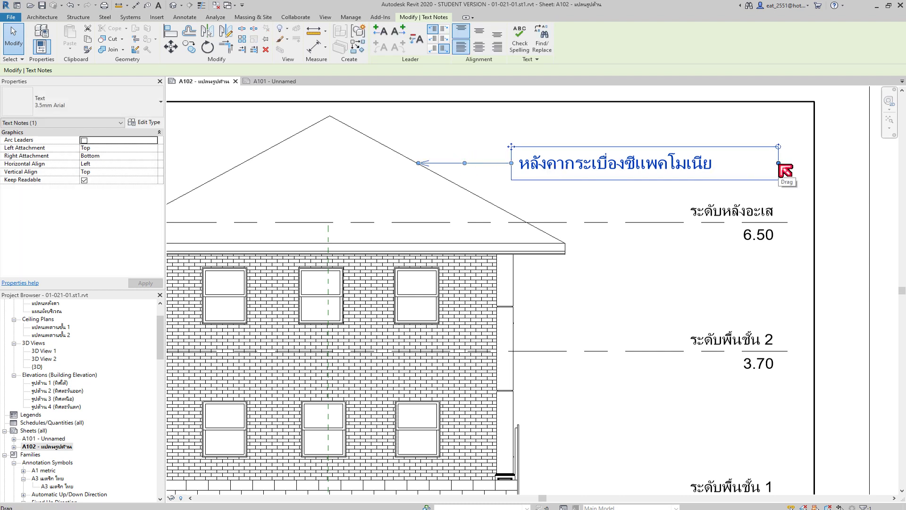
Shift the roof label right and narrow its box so the text wraps onto two lines.
{"action": "left_click_drag", "start_coordinate": [512, 147], "coordinate": [538, 148]}
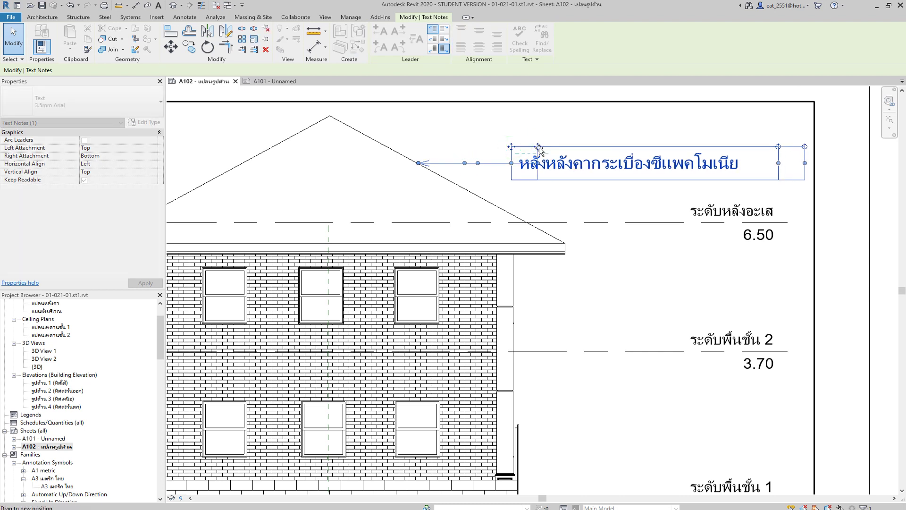
{"action": "mouse_move", "coordinate": [804, 163]}
{"action": "left_mouse_down"}
{"action": "mouse_move", "coordinate": [746, 164]}
{"action": "mouse_move", "coordinate": [744, 173]}
{"action": "left_mouse_up"}
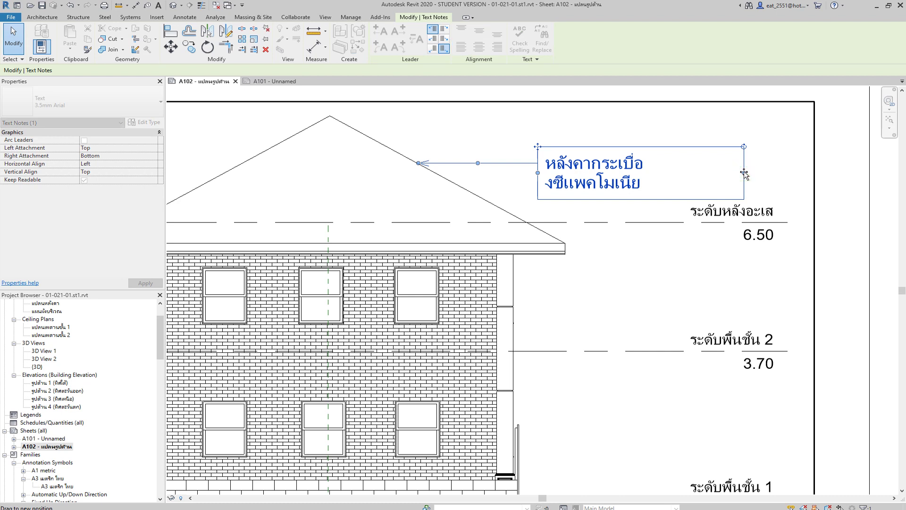
{"action": "mouse_move", "coordinate": [744, 173]}
{"action": "left_mouse_down"}
{"action": "mouse_move", "coordinate": [638, 179]}
{"action": "mouse_move", "coordinate": [780, 169]}
{"action": "mouse_move", "coordinate": [737, 166]}
{"action": "left_mouse_up"}
{"action": "double_click", "coordinate": [551, 184]}
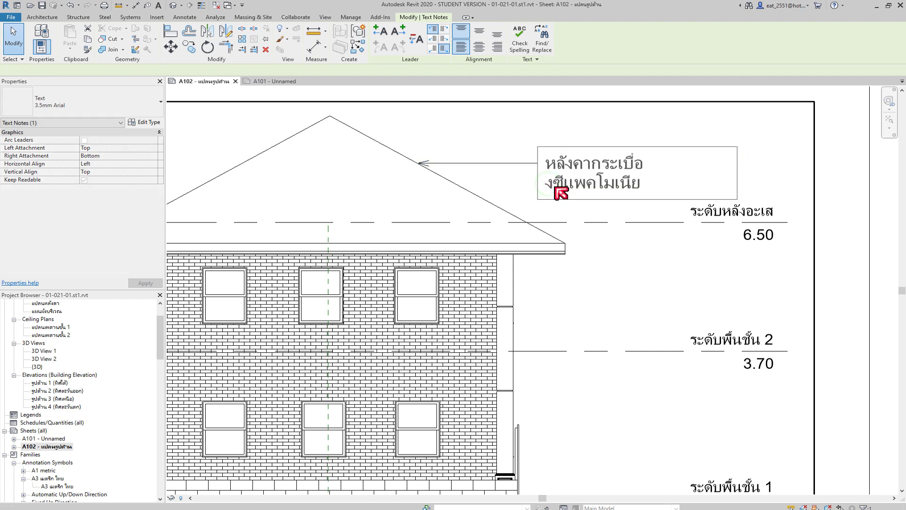
Delete the stray character so the split word in the roof label rejoins.
{"action": "left_click", "coordinate": [553, 184]}
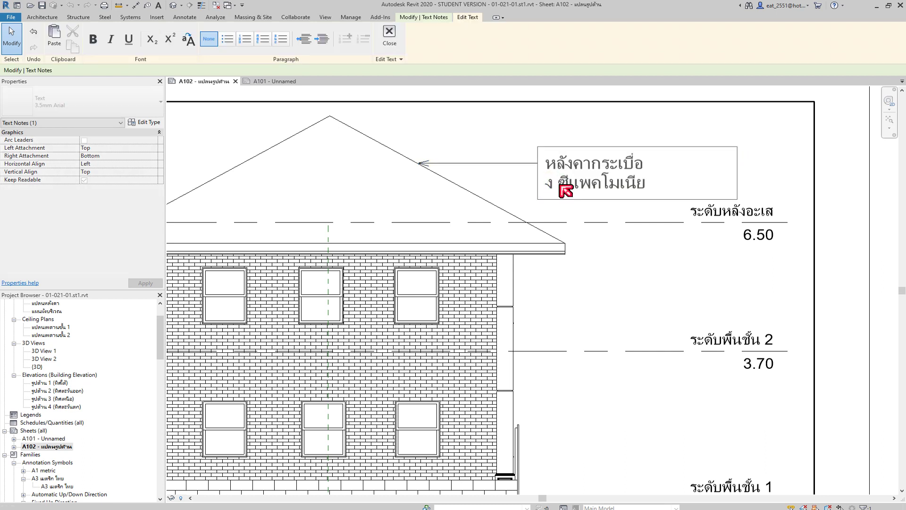
{"action": "key", "text": "BackSpace"}
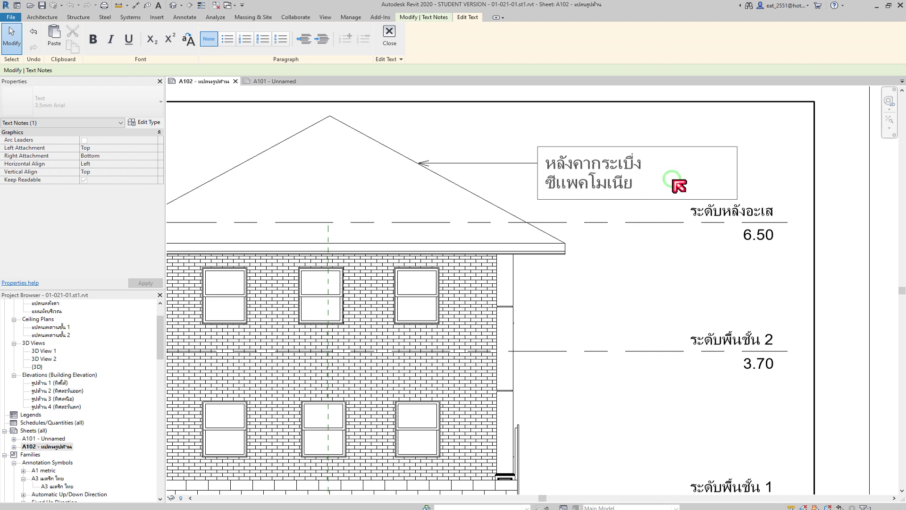
{"action": "left_click", "coordinate": [752, 189]}
{"action": "left_click", "coordinate": [615, 381]}
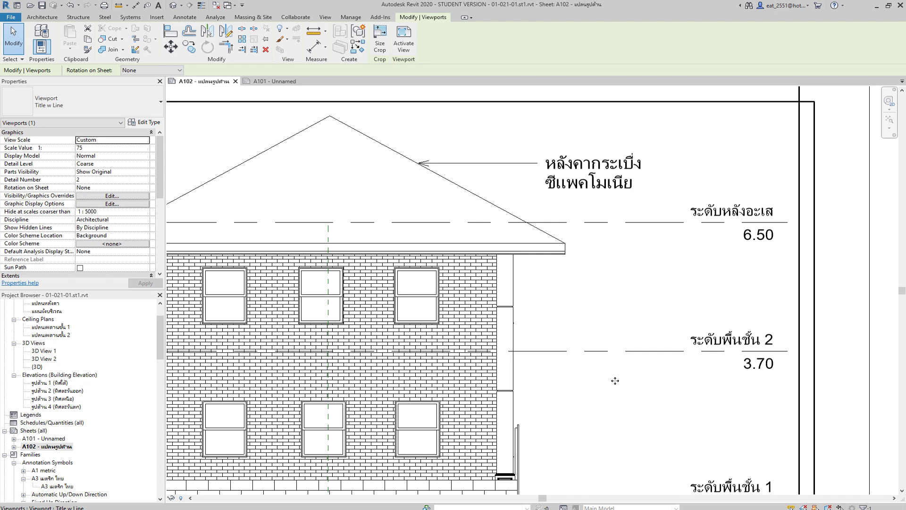
{"action": "key", "text": "Escape"}
Try Top, Middle and Bottom Left leader attachments, settling on Middle Left.
{"action": "left_click", "coordinate": [611, 188]}
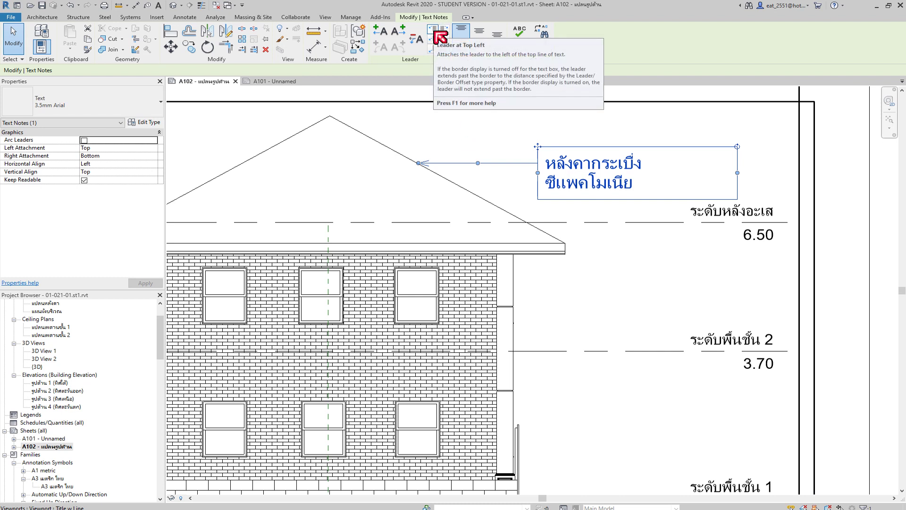
{"action": "left_click", "coordinate": [439, 36]}
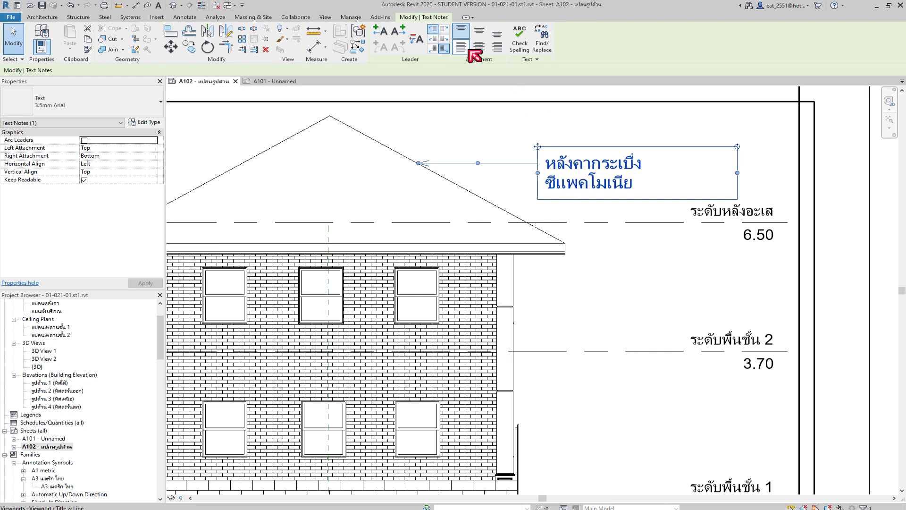
{"action": "left_click", "coordinate": [434, 39]}
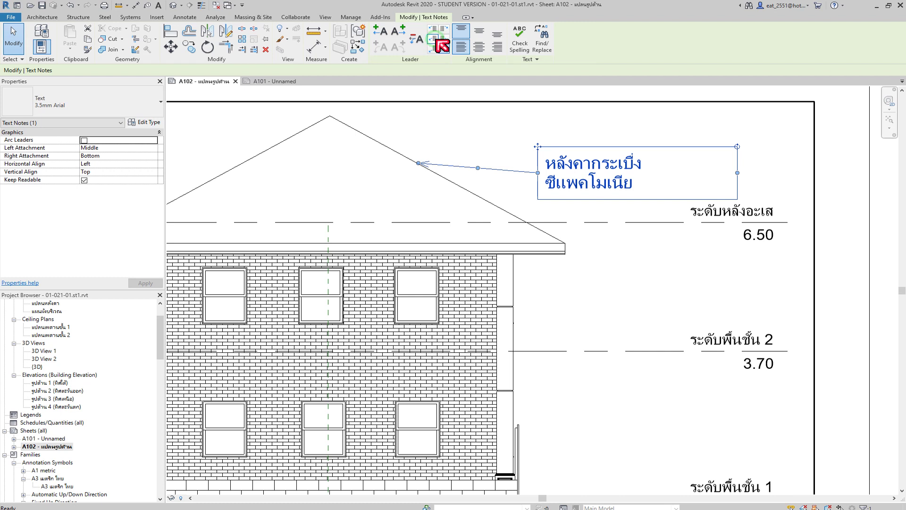
{"action": "left_click", "coordinate": [434, 31]}
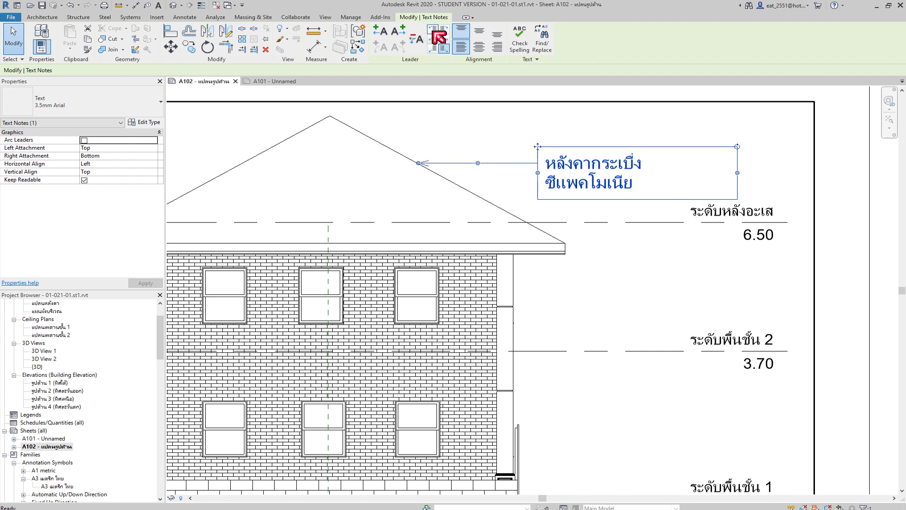
{"action": "left_click", "coordinate": [435, 40]}
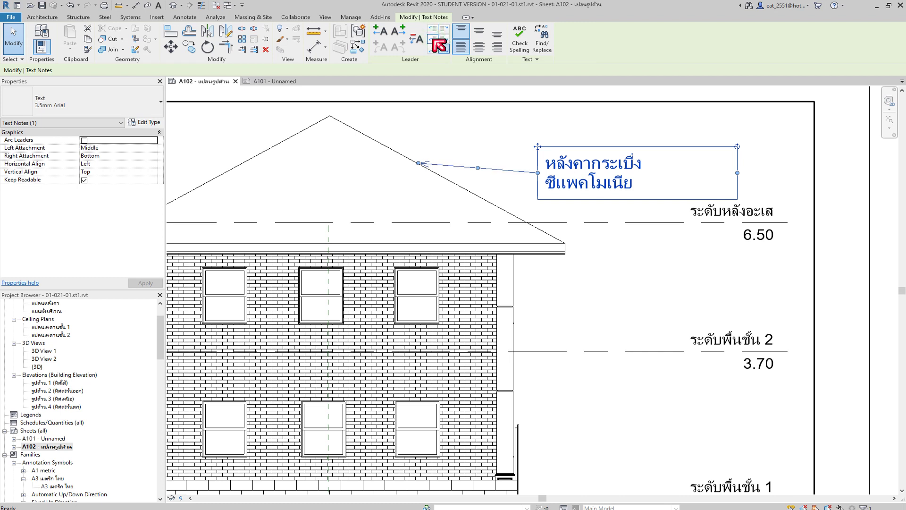
{"action": "left_click", "coordinate": [434, 49]}
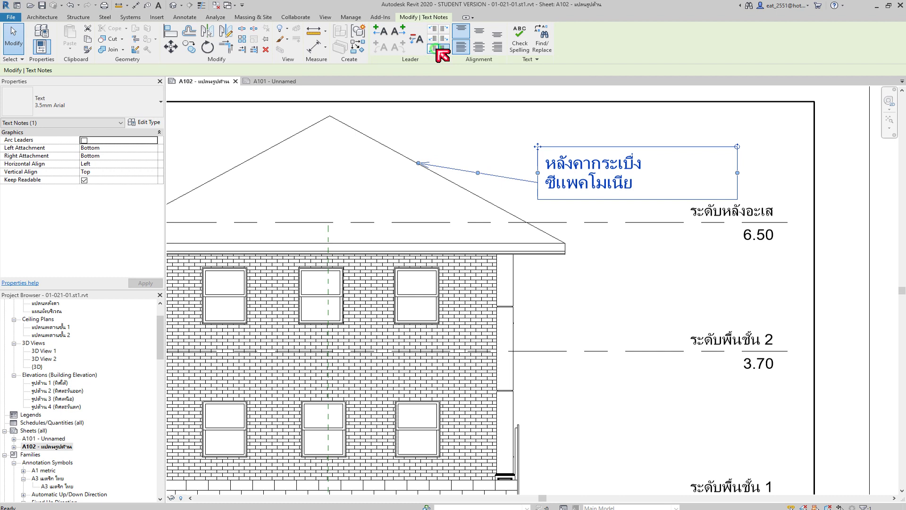
{"action": "left_click", "coordinate": [435, 40]}
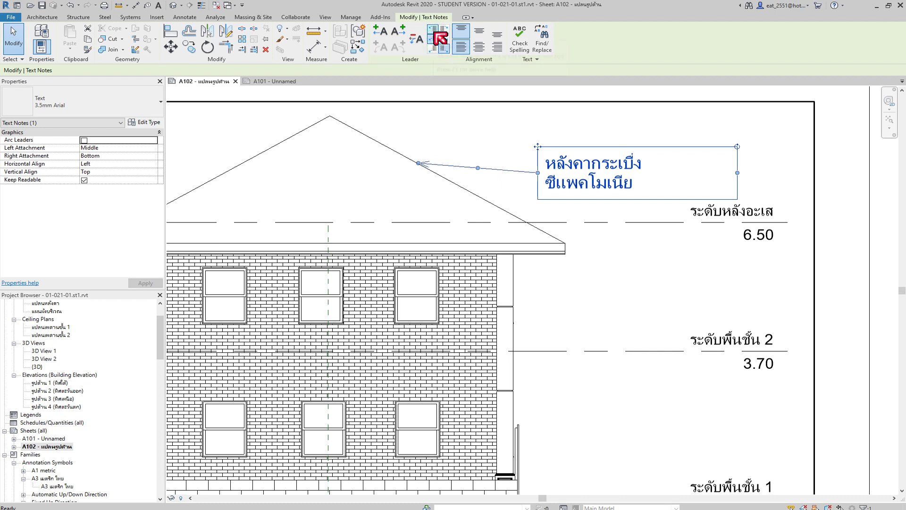
{"action": "left_click", "coordinate": [503, 186]}
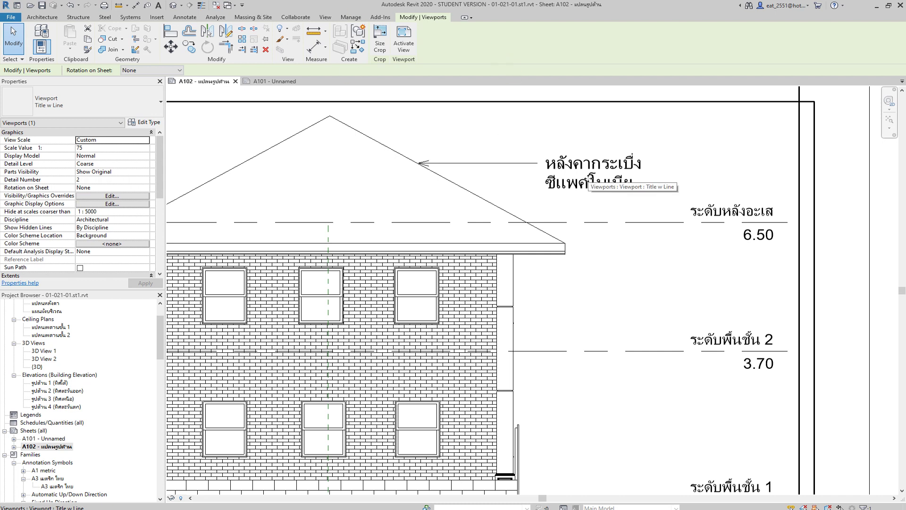
Replace the roof note's leader with a straight left leader and open its type settings.
{"action": "left_click", "coordinate": [594, 186]}
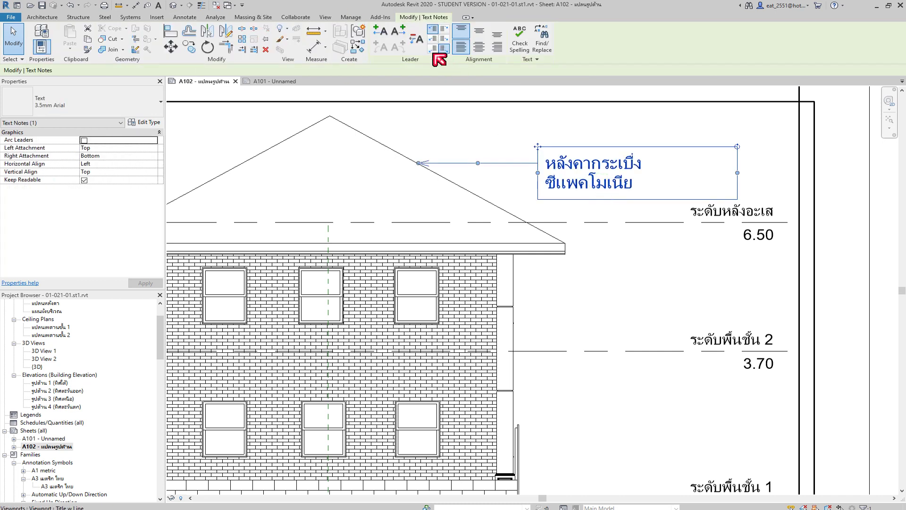
{"action": "left_click", "coordinate": [416, 39]}
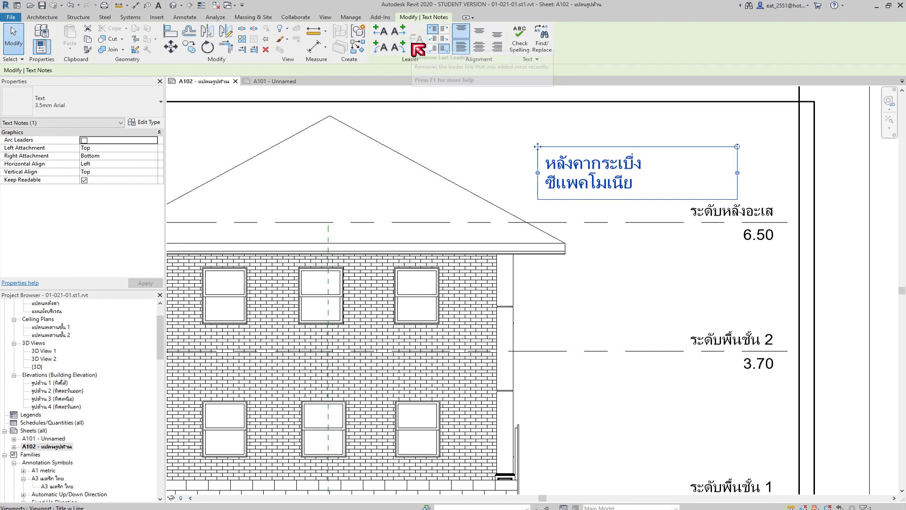
{"action": "left_click", "coordinate": [381, 31]}
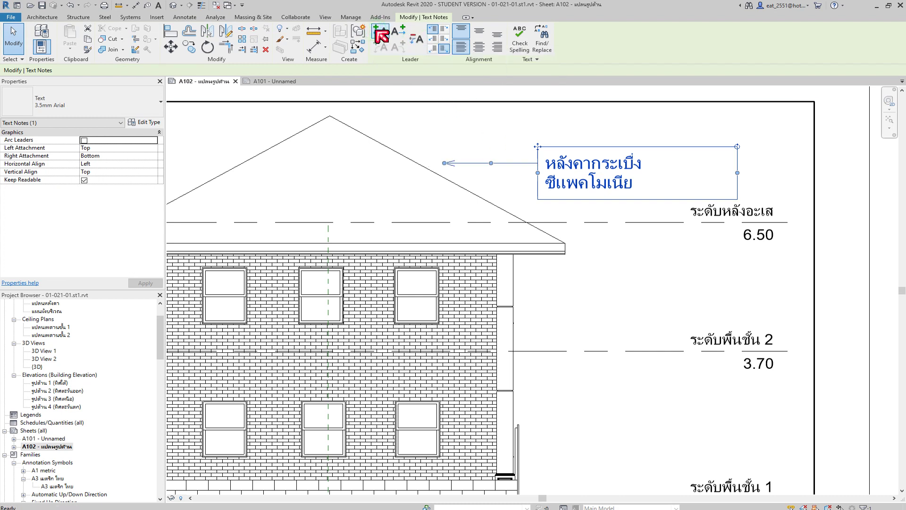
{"action": "left_click", "coordinate": [517, 183]}
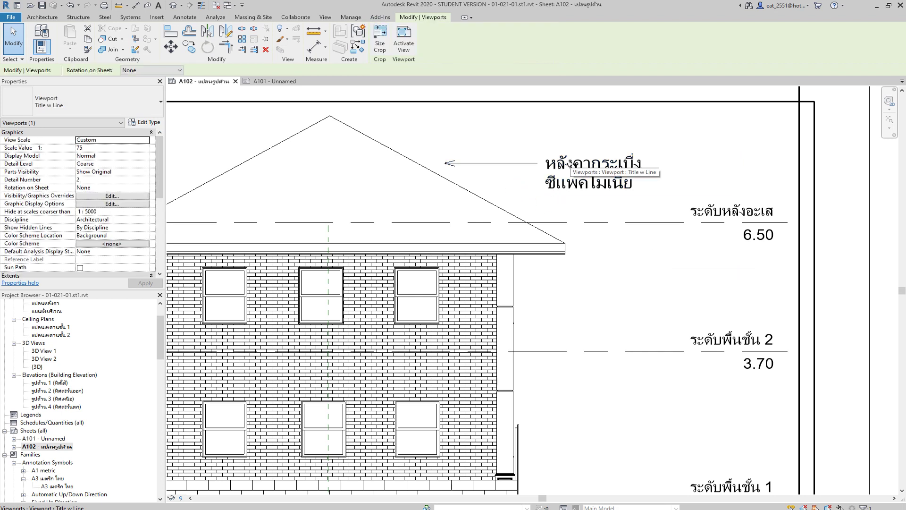
{"action": "key", "text": "Escape"}
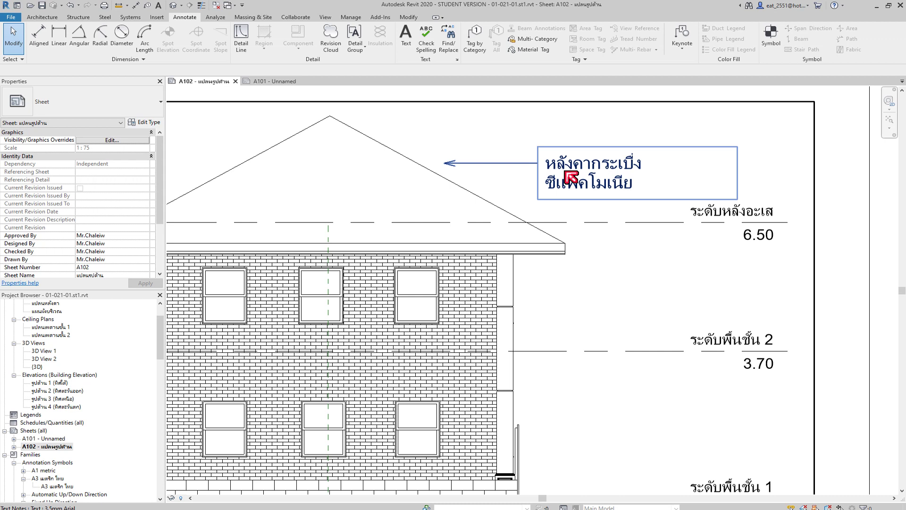
{"action": "left_click", "coordinate": [592, 165]}
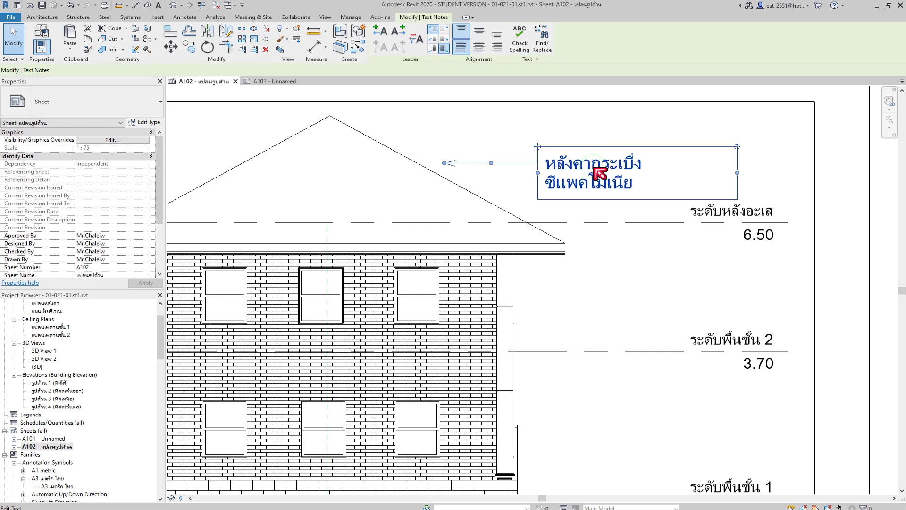
{"action": "left_click", "coordinate": [144, 122]}
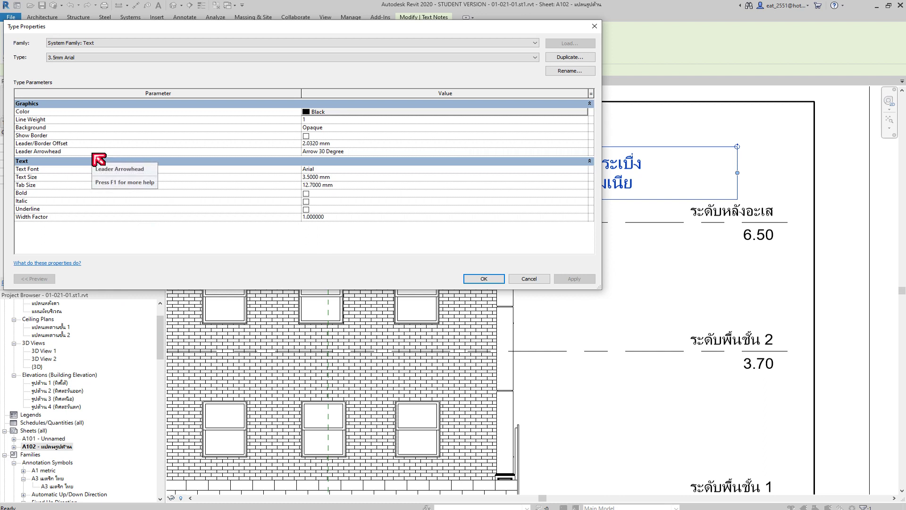
Set the text type's leader arrowhead to Arrow Filled 30 Degree and apply it.
{"action": "left_click", "coordinate": [377, 151]}
{"action": "left_click", "coordinate": [583, 152]}
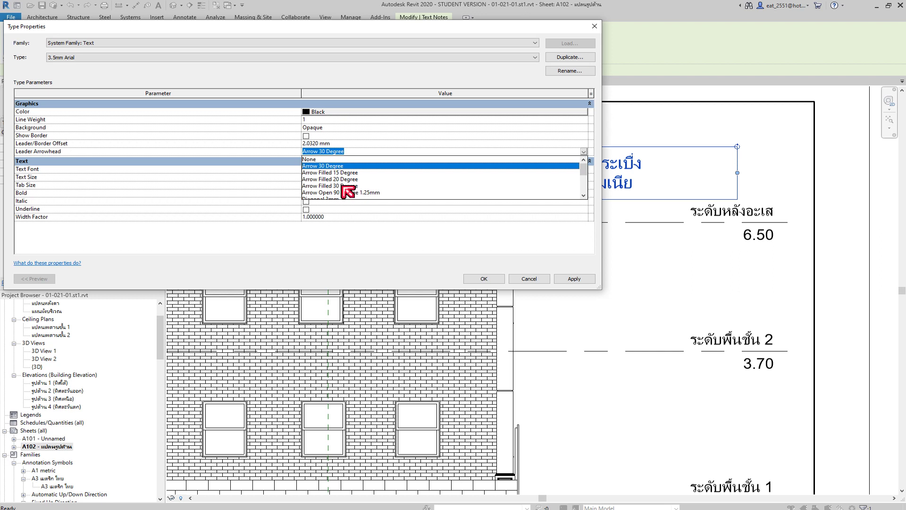
{"action": "left_click", "coordinate": [349, 186]}
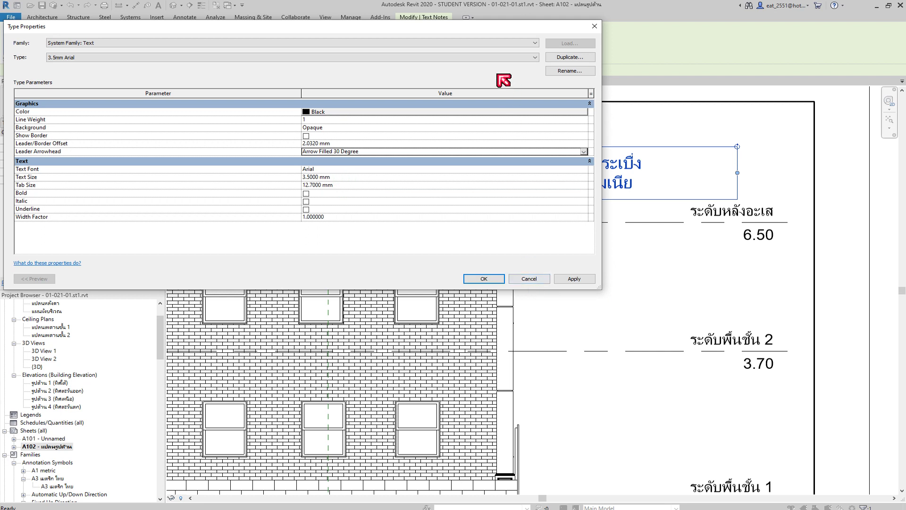
{"action": "left_click_drag", "start_coordinate": [471, 30], "coordinate": [222, 41]}
{"action": "left_click", "coordinate": [317, 291]}
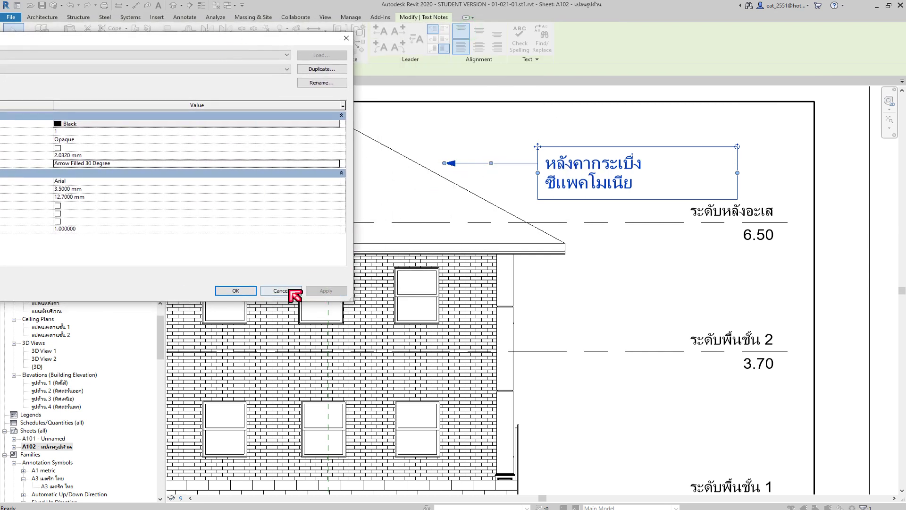
{"action": "left_click", "coordinate": [235, 290]}
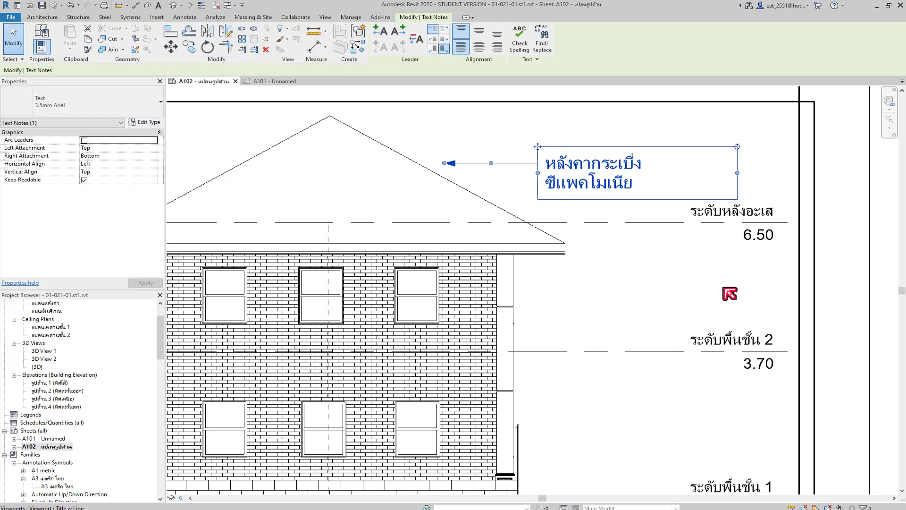
{"action": "key", "text": "Escape"}
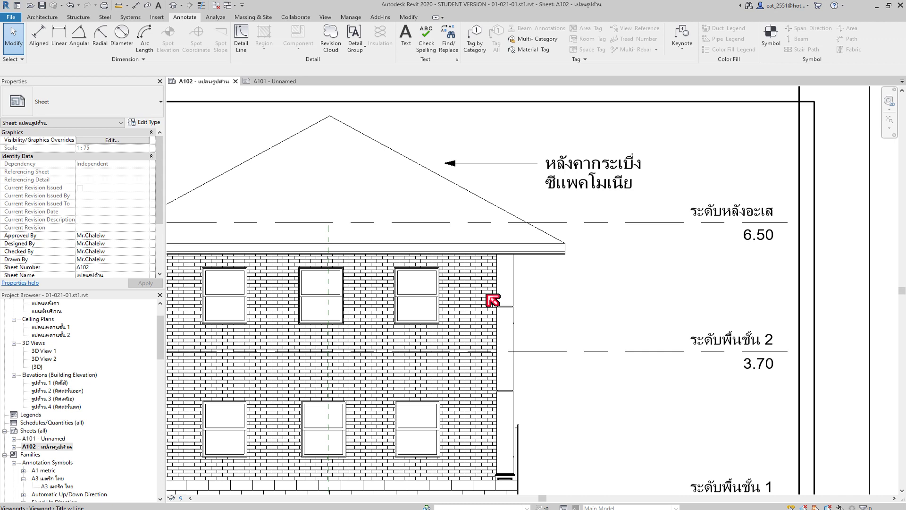
Pan the sheet to elevation 1 and activate its viewport for editing.
{"action": "scroll", "coordinate": [457, 293], "scroll_direction": "down", "scroll_amount": 3}
{"action": "scroll", "coordinate": [485, 289], "scroll_direction": "down", "scroll_amount": 2}
{"action": "middle_click_drag", "start_coordinate": [352, 346], "coordinate": [654, 346]}
{"action": "scroll", "coordinate": [186, 344], "scroll_direction": "up", "scroll_amount": 2}
{"action": "middle_click_drag", "start_coordinate": [187, 344], "coordinate": [608, 338]}
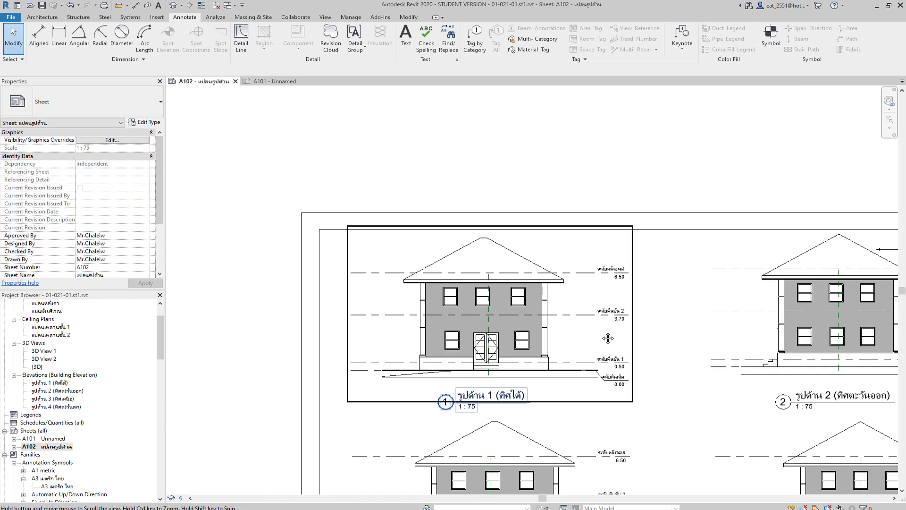
{"action": "scroll", "coordinate": [542, 354], "scroll_direction": "up", "scroll_amount": 3}
{"action": "double_click", "coordinate": [581, 308]}
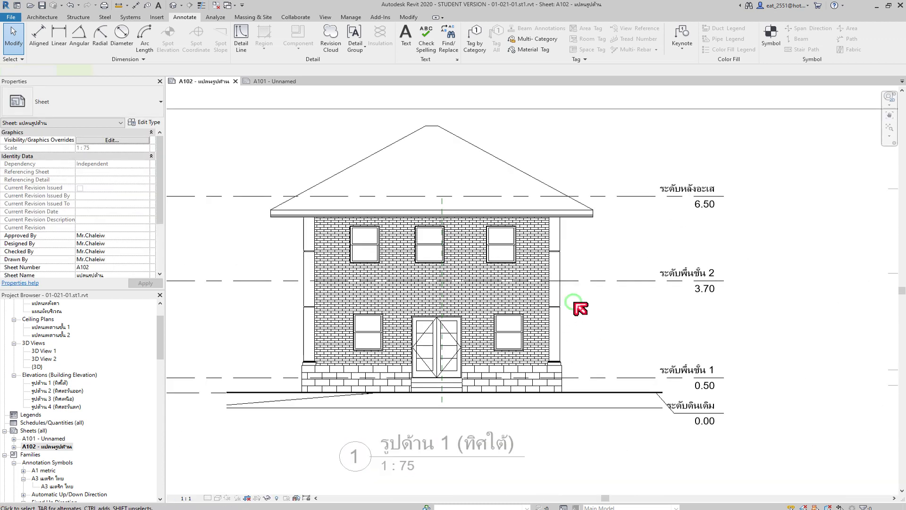
Zoom in on the elevation 1 facade and start Tag by Category.
{"action": "scroll", "coordinate": [403, 243], "scroll_direction": "down", "scroll_amount": 3}
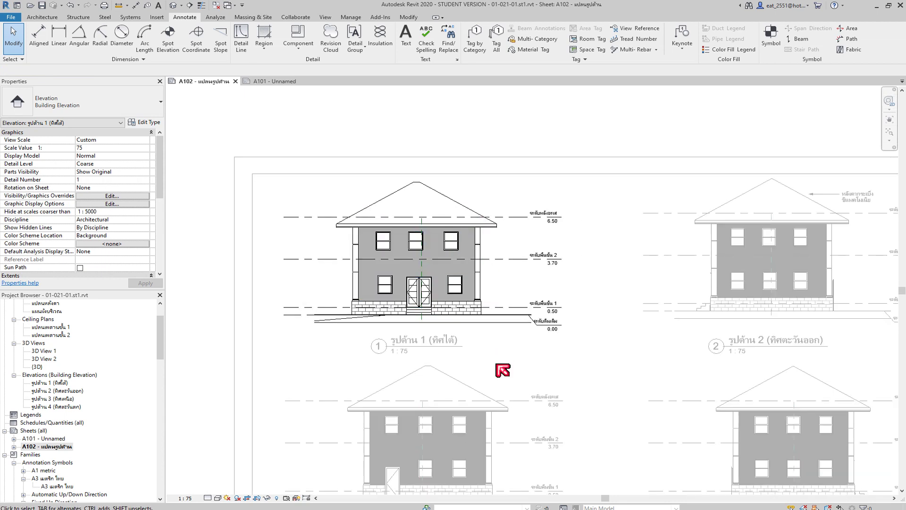
{"action": "scroll", "coordinate": [424, 238], "scroll_direction": "up", "scroll_amount": 2}
{"action": "scroll", "coordinate": [609, 279], "scroll_direction": "down", "scroll_amount": 1}
{"action": "scroll", "coordinate": [594, 269], "scroll_direction": "down", "scroll_amount": 2}
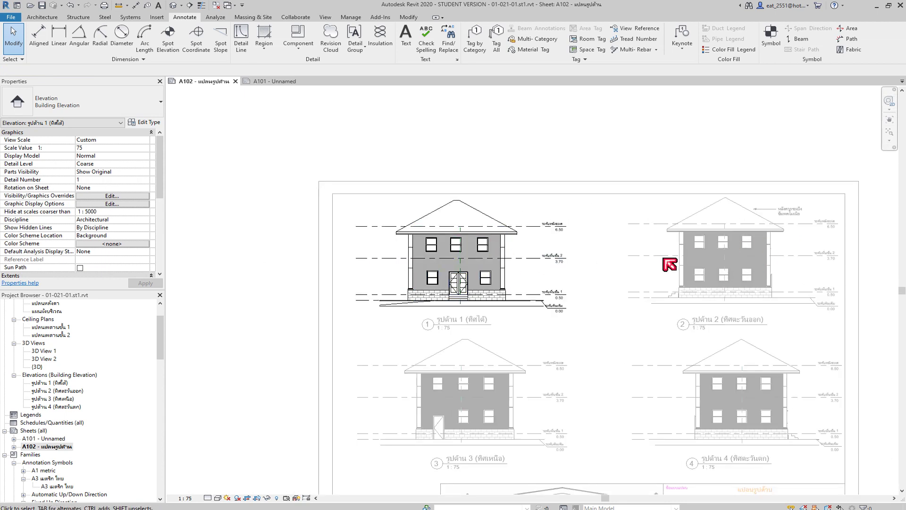
{"action": "scroll", "coordinate": [472, 269], "scroll_direction": "up", "scroll_amount": 2}
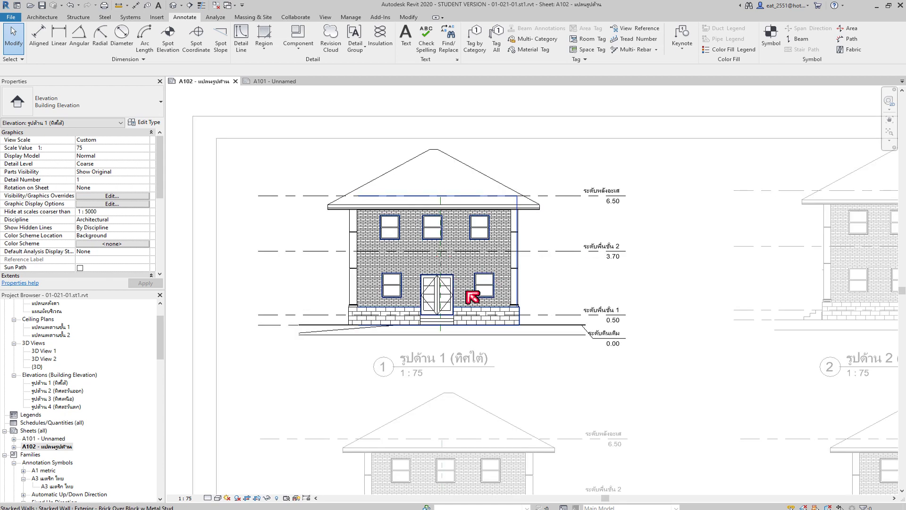
{"action": "scroll", "coordinate": [437, 238], "scroll_direction": "up", "scroll_amount": 2}
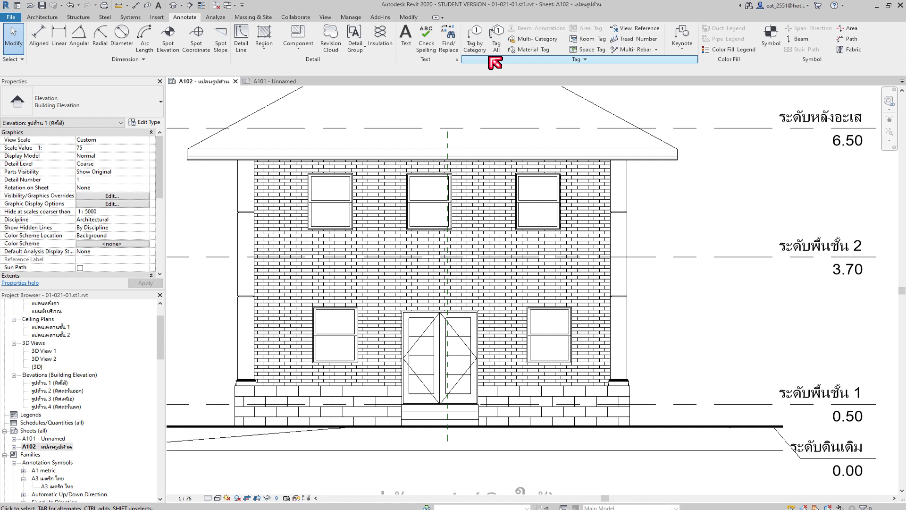
{"action": "left_click", "coordinate": [476, 41]}
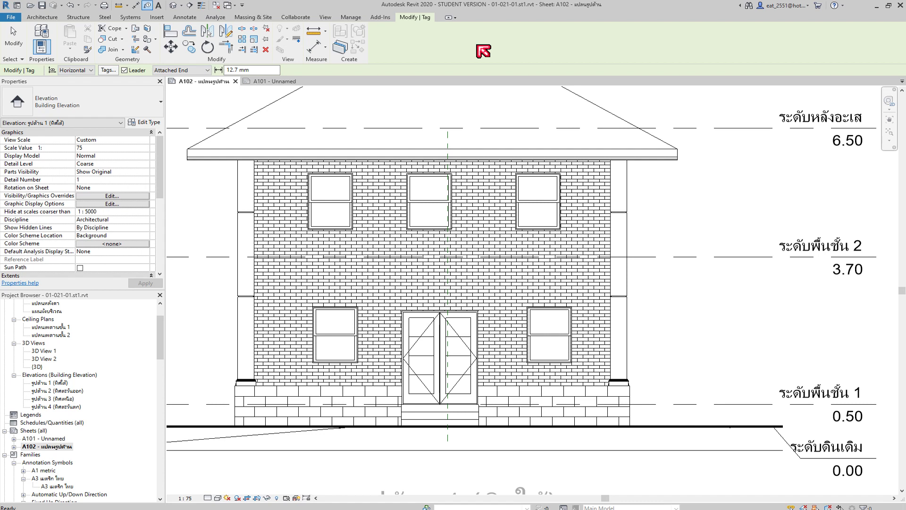
Turn off the Leader option so new category tags are placed without leaders.
{"action": "left_click", "coordinate": [124, 70]}
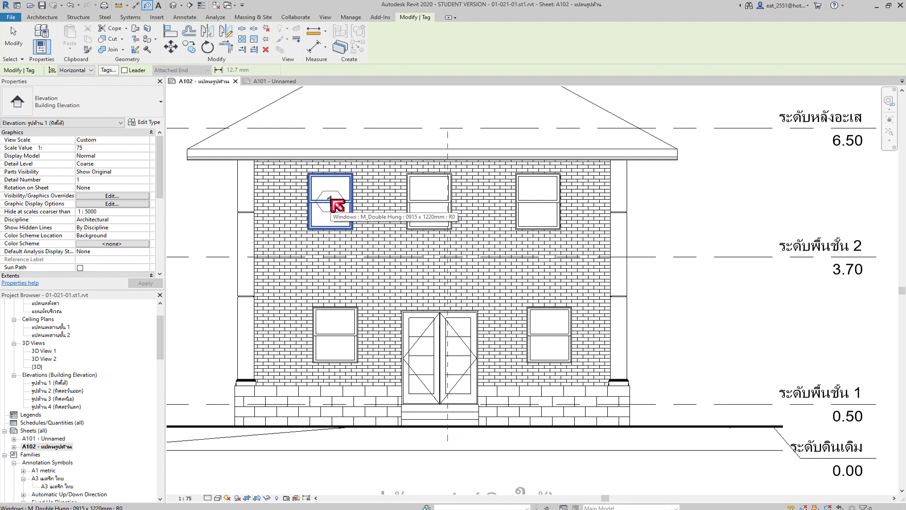
Tag the three upper and two lower windows on elevation 1, plus the brick wall.
{"action": "left_click", "coordinate": [332, 200]}
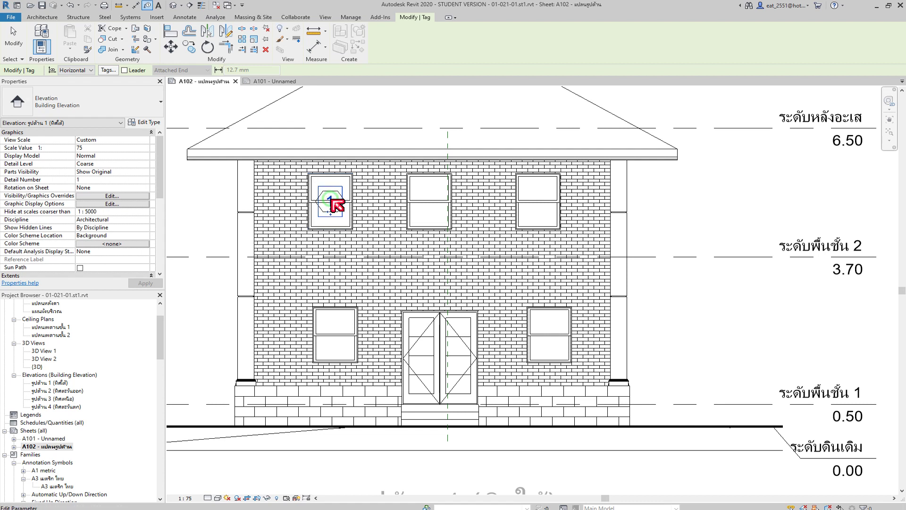
{"action": "left_click", "coordinate": [430, 201]}
{"action": "left_click", "coordinate": [538, 203]}
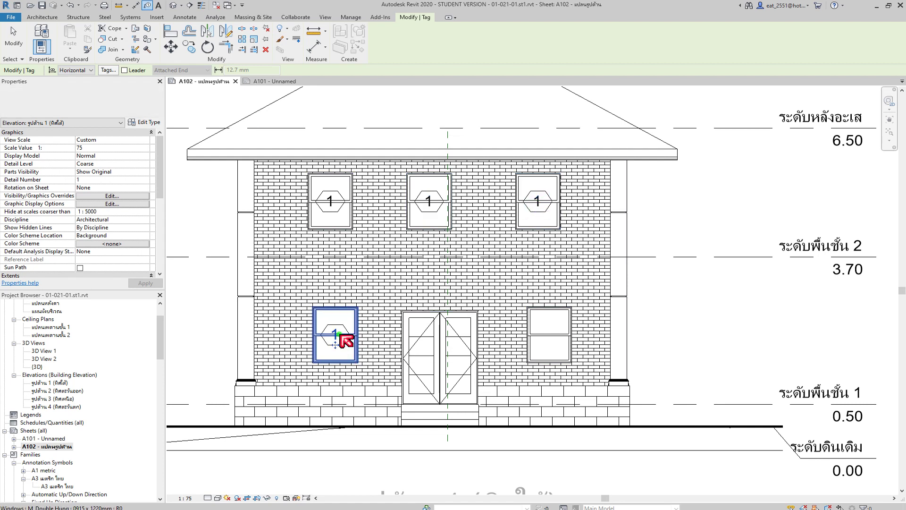
{"action": "left_click", "coordinate": [349, 357]}
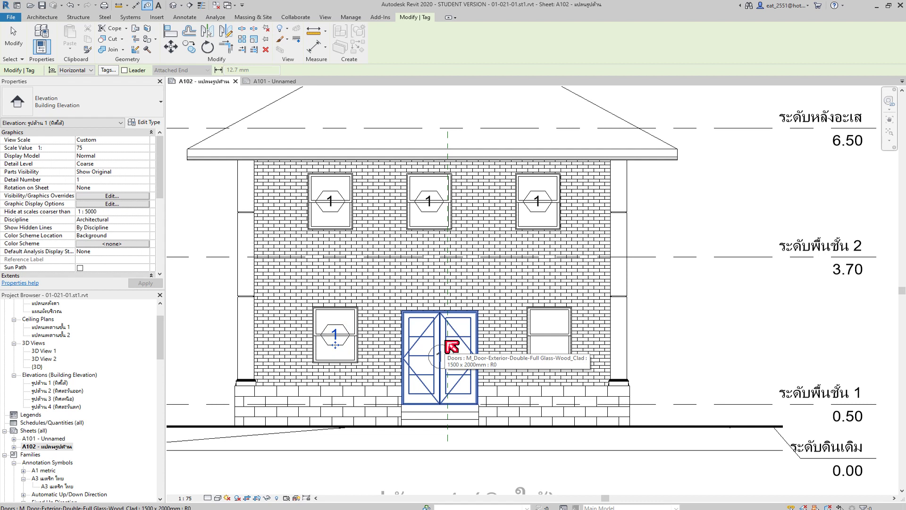
{"action": "left_click", "coordinate": [557, 337]}
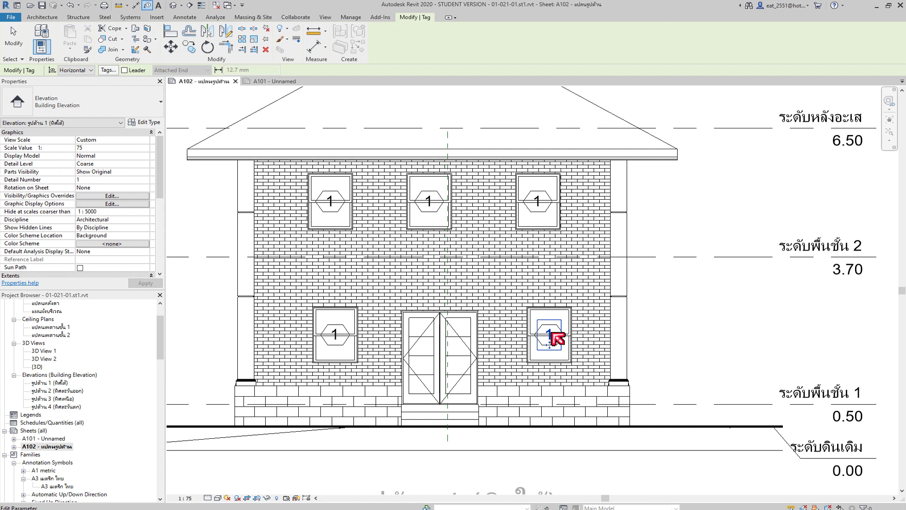
{"action": "left_click", "coordinate": [444, 261]}
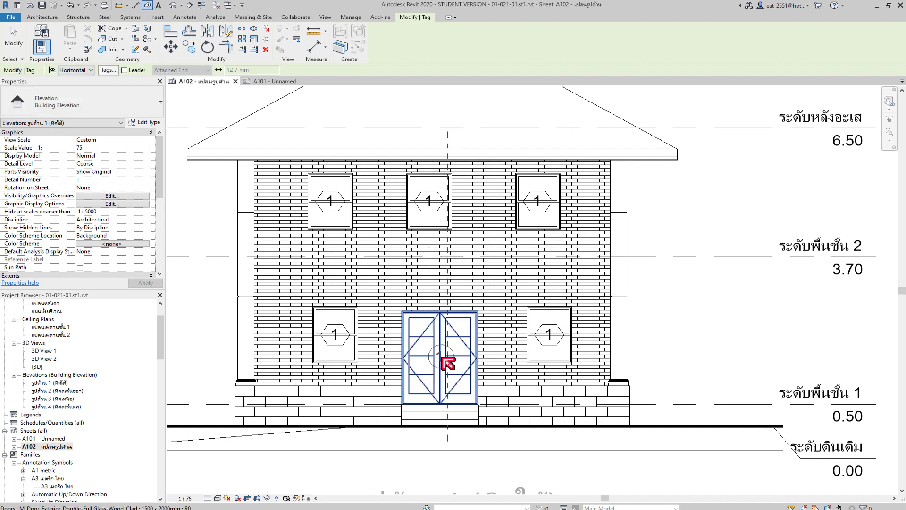
Place tags on the front double door and the brick wall of elevation 1.
{"action": "left_click", "coordinate": [442, 358]}
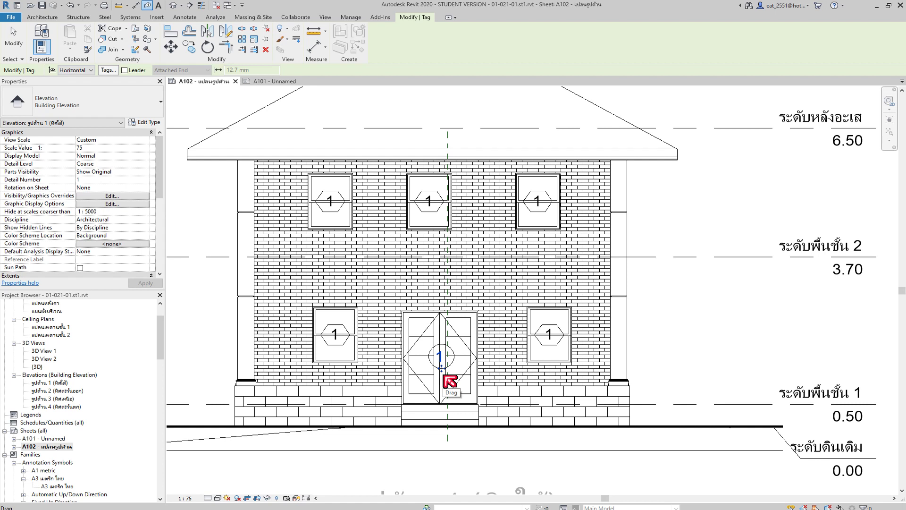
{"action": "left_click", "coordinate": [436, 259]}
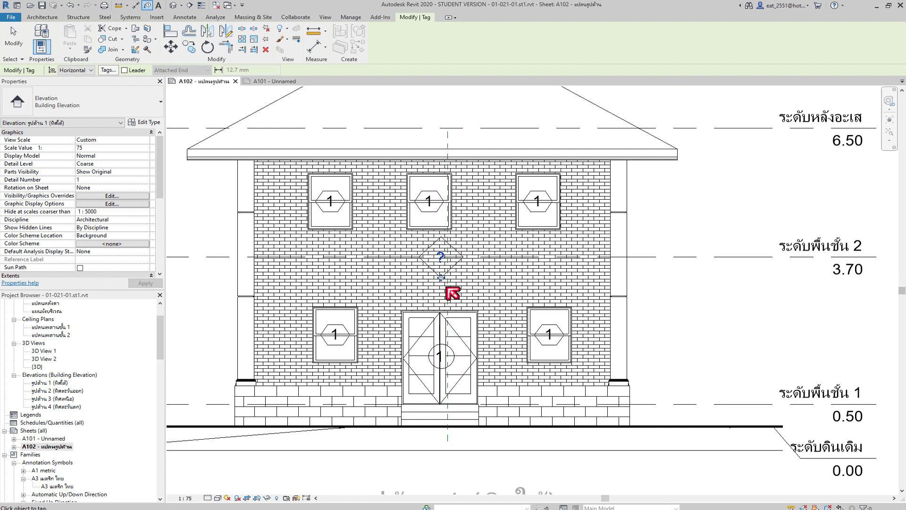
Change the brick wall tag from '?' to 'W1' and accept updating the wall type.
{"action": "left_click", "coordinate": [440, 256]}
{"action": "type", "text": "1"}
{"action": "key", "text": "BackSpace"}
{"action": "key", "text": "BackSpace"}
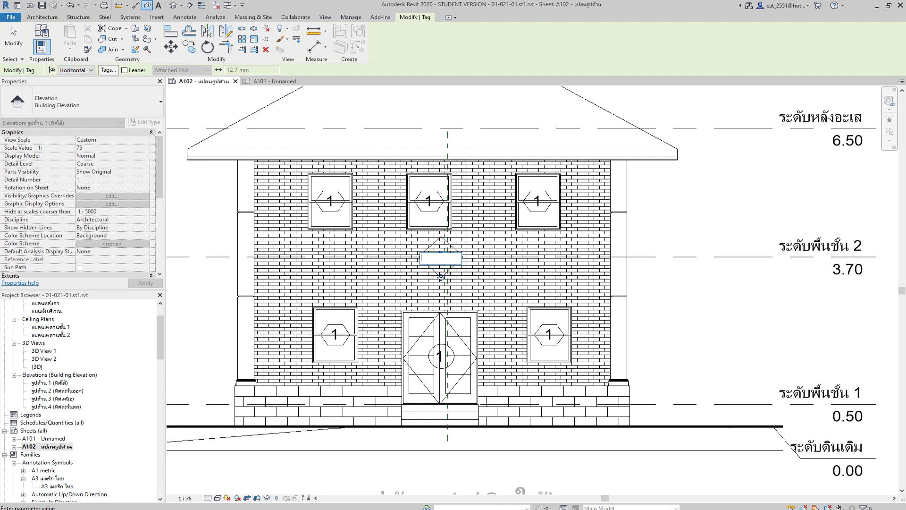
{"action": "type", "text": "W1"}
{"action": "key", "text": "Return"}
{"action": "left_click", "coordinate": [475, 267]}
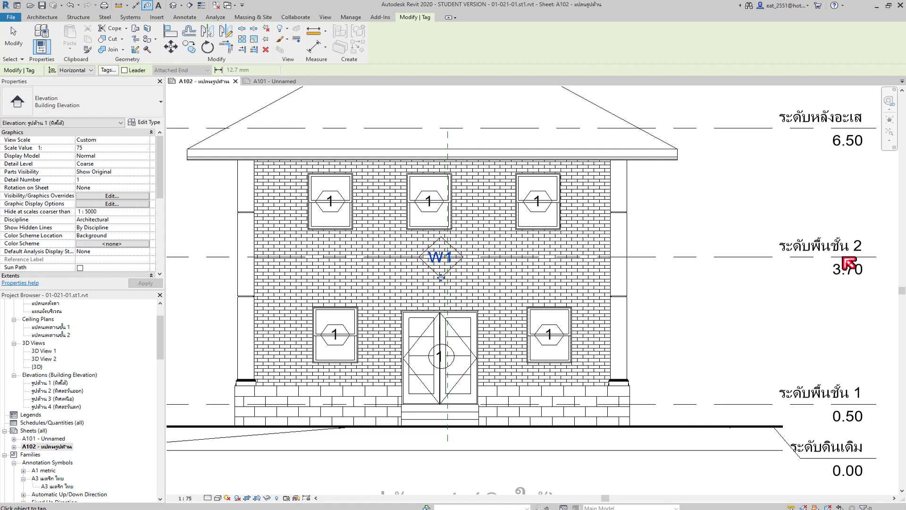
Exit tagging and zoom out to see all four elevations on sheet A102.
{"action": "scroll", "coordinate": [415, 247], "scroll_direction": "down", "scroll_amount": 3}
{"action": "scroll", "coordinate": [420, 236], "scroll_direction": "down", "scroll_amount": 2}
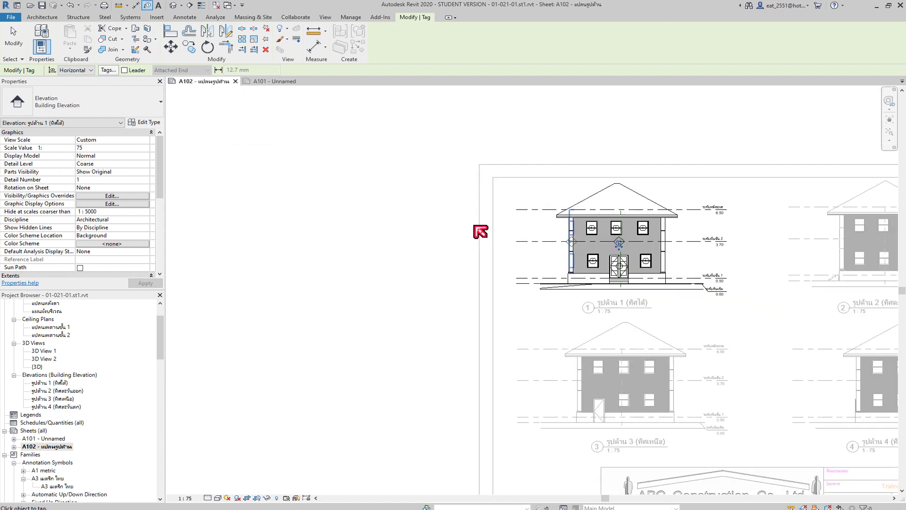
{"action": "scroll", "coordinate": [429, 217], "scroll_direction": "down", "scroll_amount": 2}
{"action": "scroll", "coordinate": [654, 264], "scroll_direction": "up", "scroll_amount": 3}
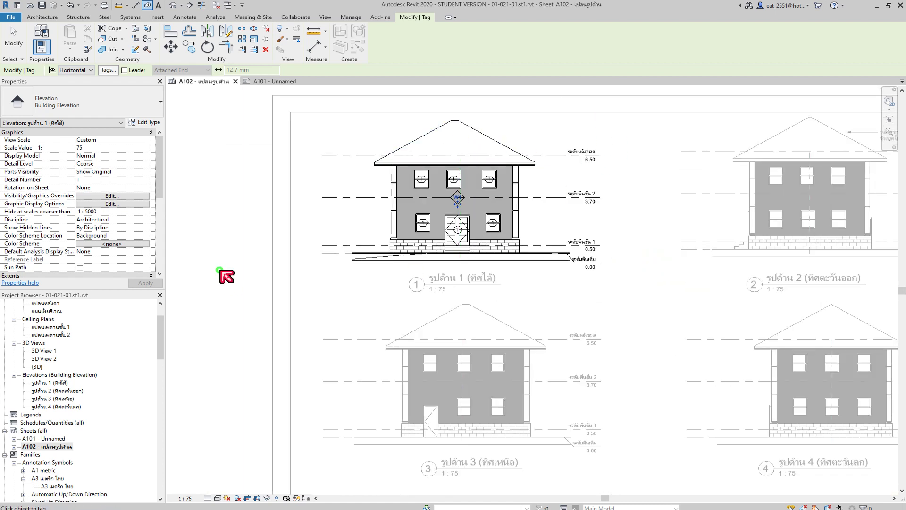
{"action": "scroll", "coordinate": [469, 273], "scroll_direction": "down", "scroll_amount": 1}
{"action": "scroll", "coordinate": [463, 268], "scroll_direction": "down", "scroll_amount": 2}
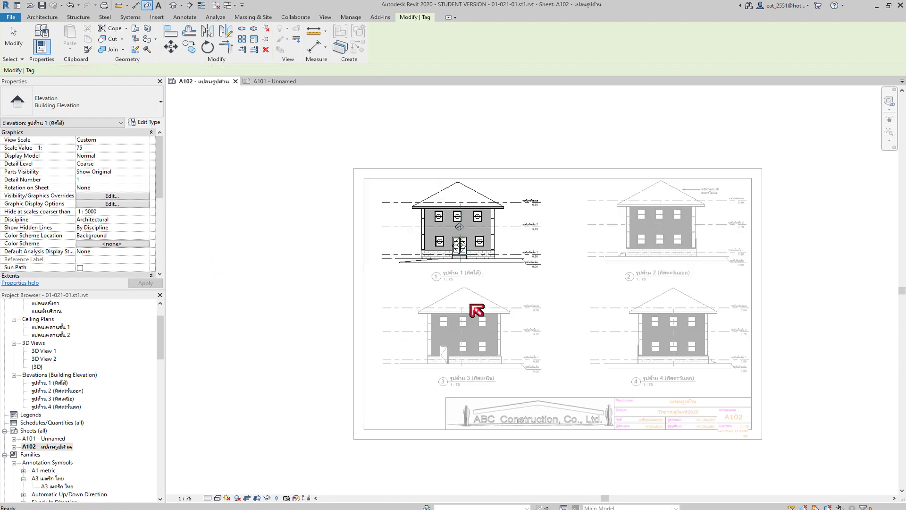
{"action": "key", "text": "Escape"}
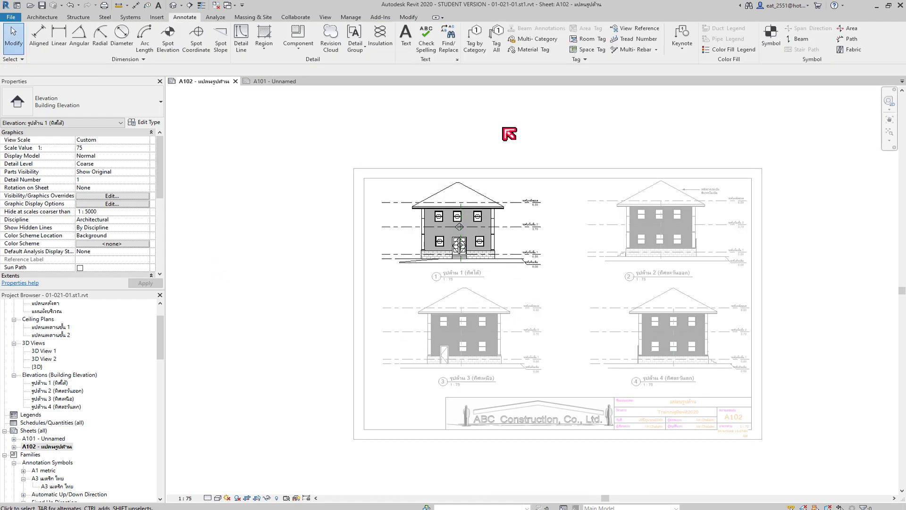
{"action": "scroll", "coordinate": [566, 257], "scroll_direction": "up", "scroll_amount": 1}
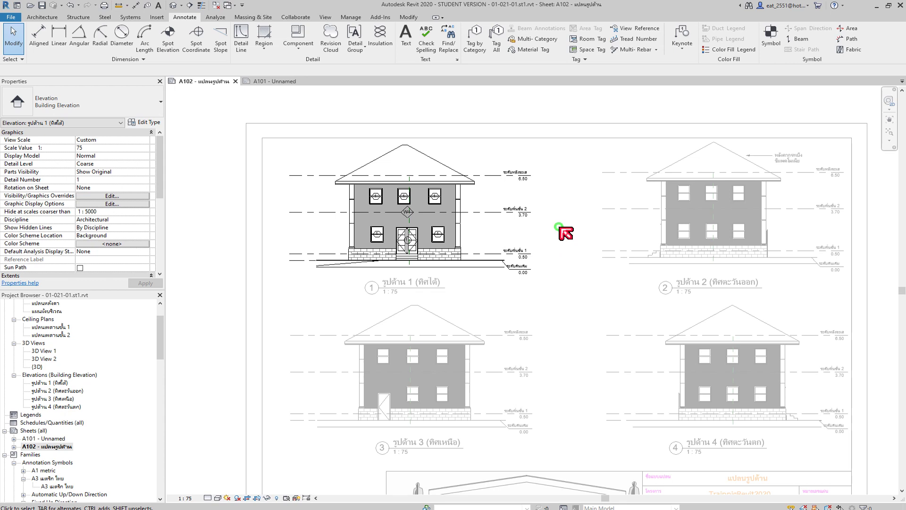
{"action": "scroll", "coordinate": [566, 257], "scroll_direction": "up", "scroll_amount": 1}
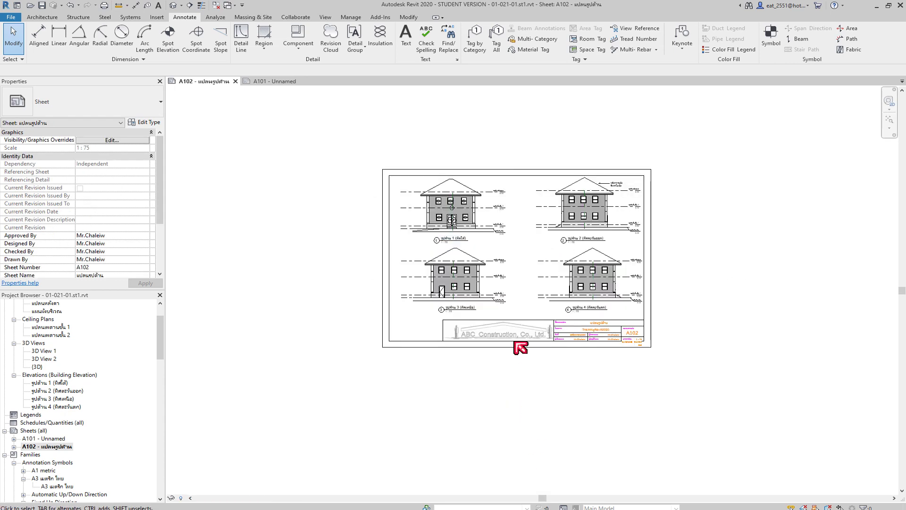
{"action": "scroll", "coordinate": [519, 354], "scroll_direction": "up", "scroll_amount": 2}
{"action": "scroll", "coordinate": [467, 386], "scroll_direction": "down", "scroll_amount": 2}
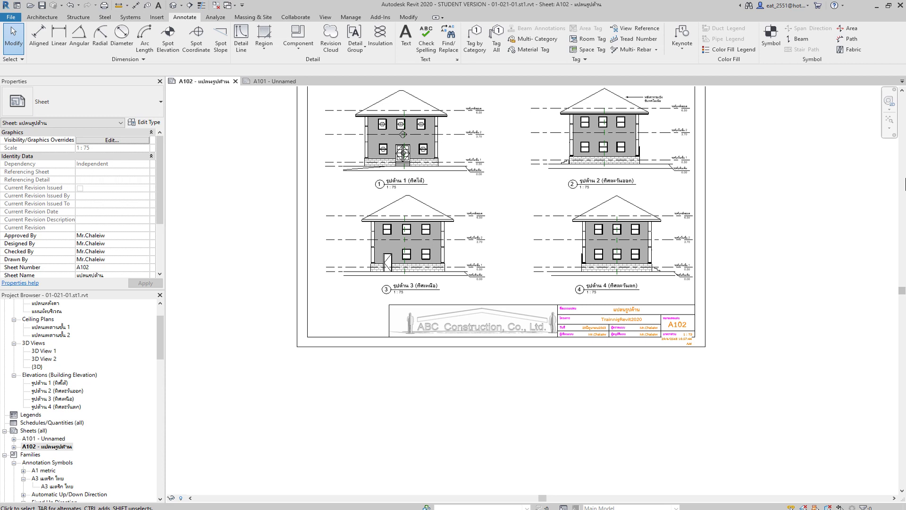
{"action": "scroll", "coordinate": [521, 269], "scroll_direction": "up", "scroll_amount": 2}
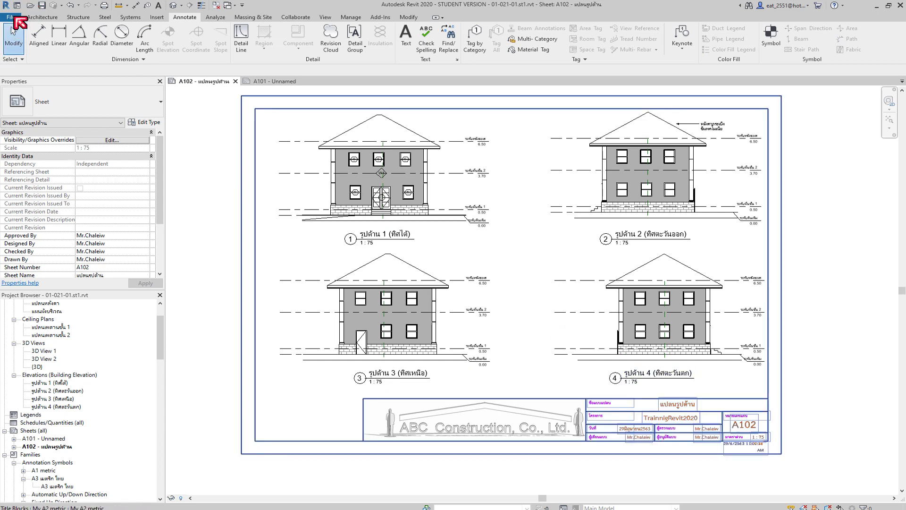
{"action": "left_click", "coordinate": [11, 17]}
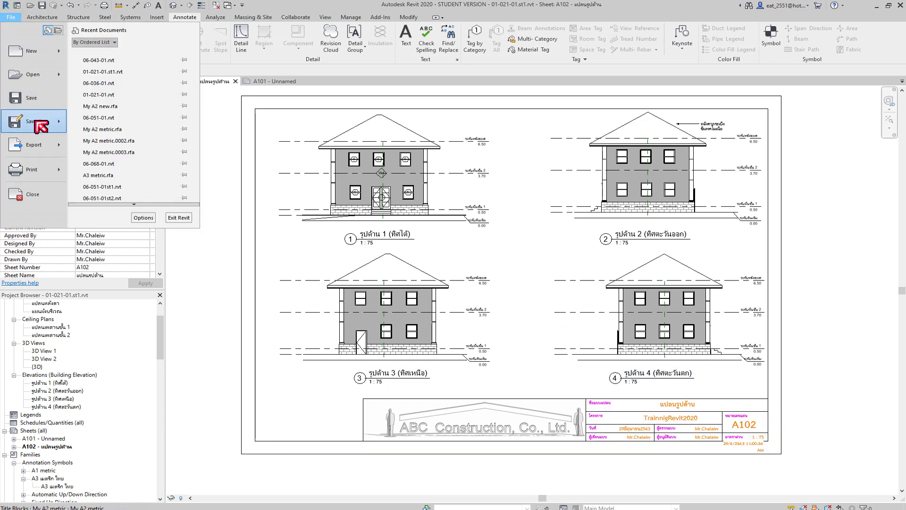
Save the project as 01-021-01.st1.rvt, keeping the Exercise folder location.
{"action": "mouse_move", "coordinate": [33, 121]}
{"action": "left_click", "coordinate": [136, 103]}
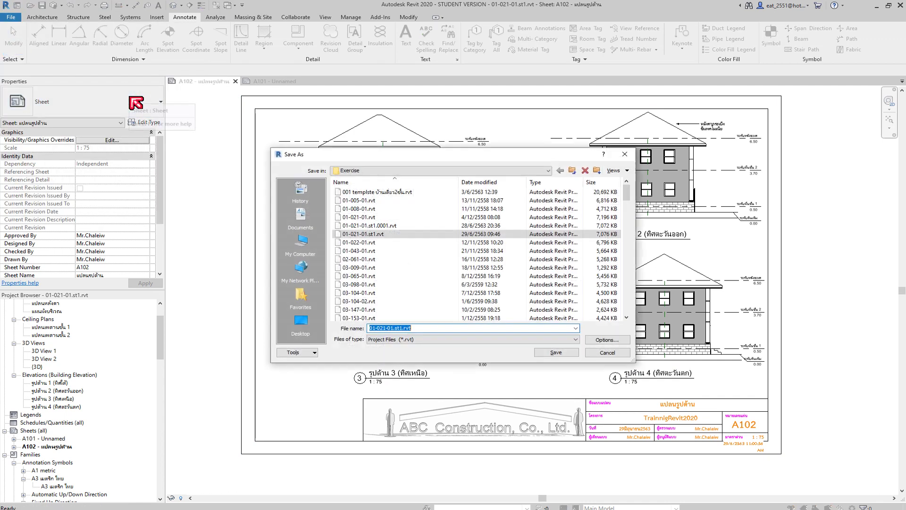
{"action": "left_click", "coordinate": [555, 352]}
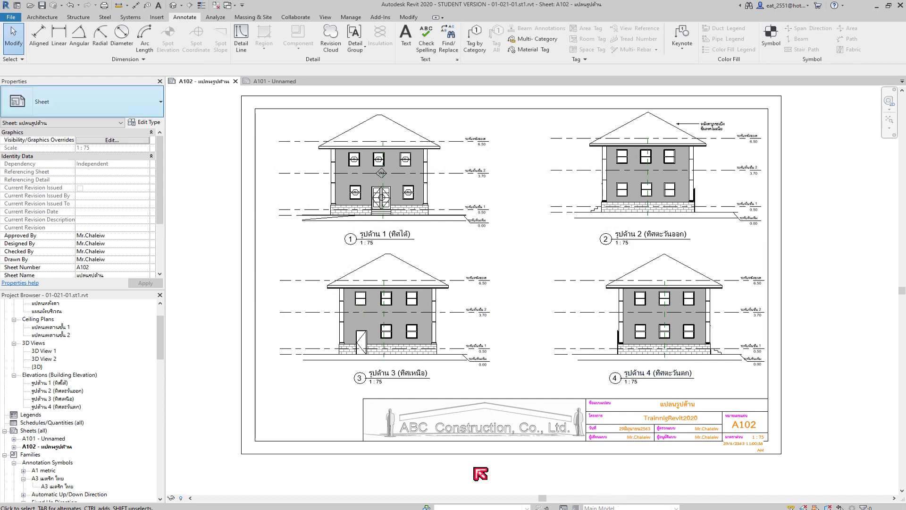
{"action": "left_click", "coordinate": [31, 5]}
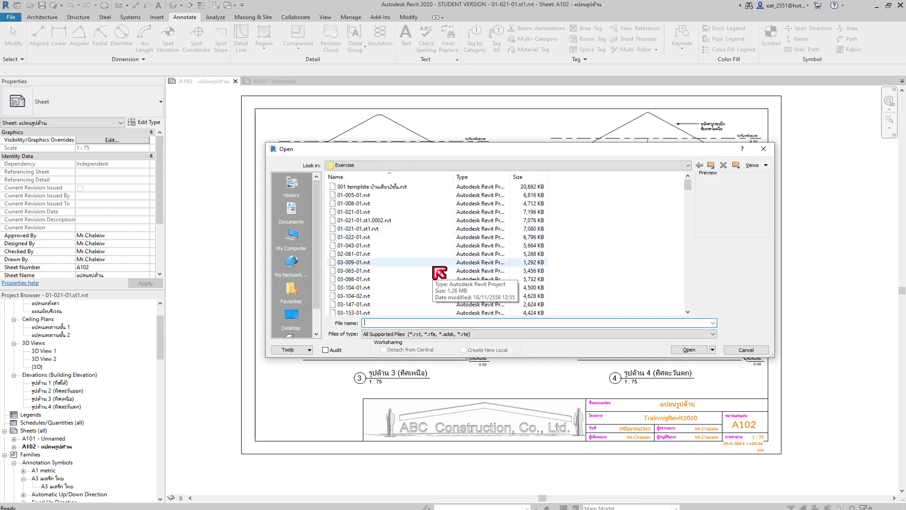
Open and upgrade 06-043-01.rvt from Exercise, showing its first-floor plan at 1 : 50.
{"action": "scroll", "coordinate": [355, 269], "scroll_direction": "down", "scroll_amount": 10}
{"action": "scroll", "coordinate": [354, 274], "scroll_direction": "down", "scroll_amount": 10}
{"action": "scroll", "coordinate": [355, 276], "scroll_direction": "down", "scroll_amount": 10}
{"action": "scroll", "coordinate": [350, 271], "scroll_direction": "down", "scroll_amount": 1}
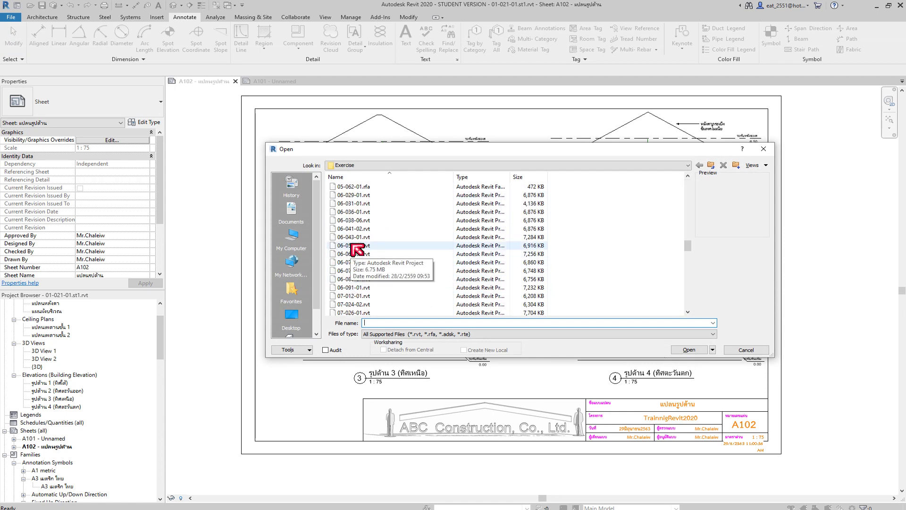
{"action": "left_click", "coordinate": [352, 236]}
{"action": "left_click", "coordinate": [689, 350]}
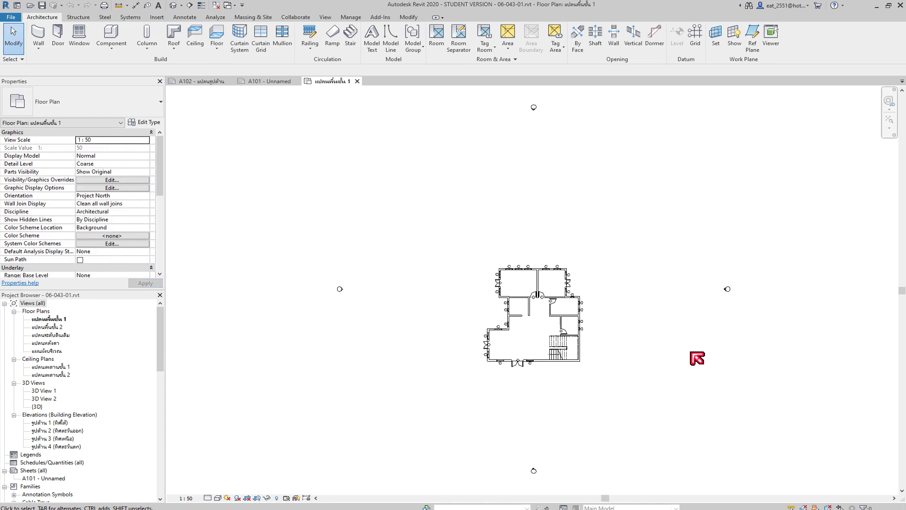
{"action": "scroll", "coordinate": [570, 312], "scroll_direction": "up", "scroll_amount": 2}
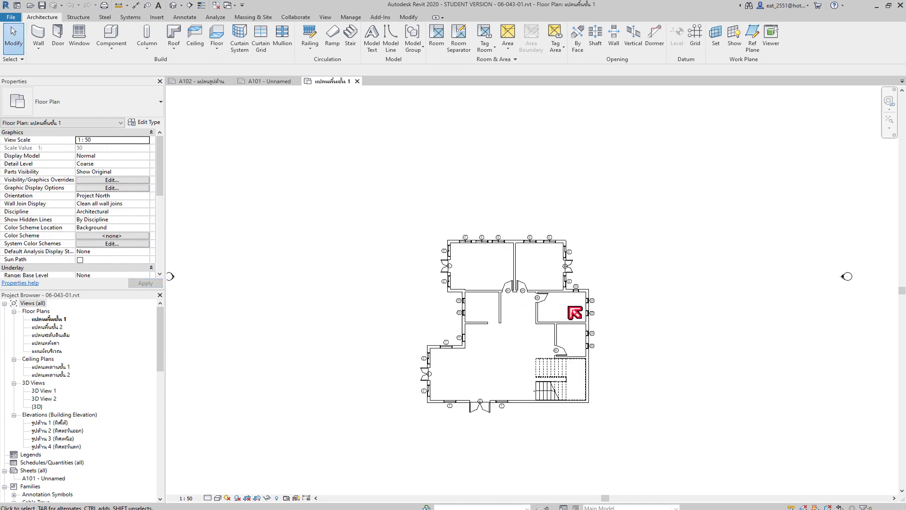
{"action": "scroll", "coordinate": [570, 312], "scroll_direction": "up", "scroll_amount": 2}
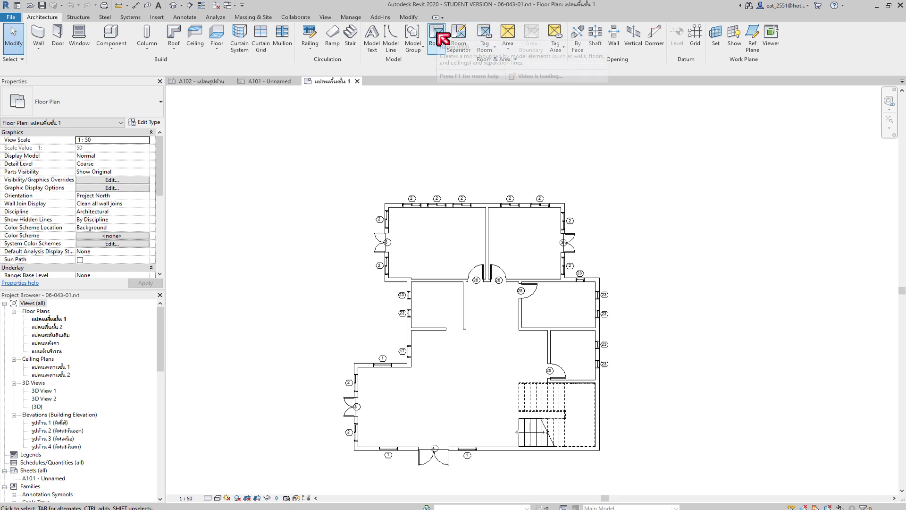
{"action": "mouse_move", "coordinate": [437, 36]}
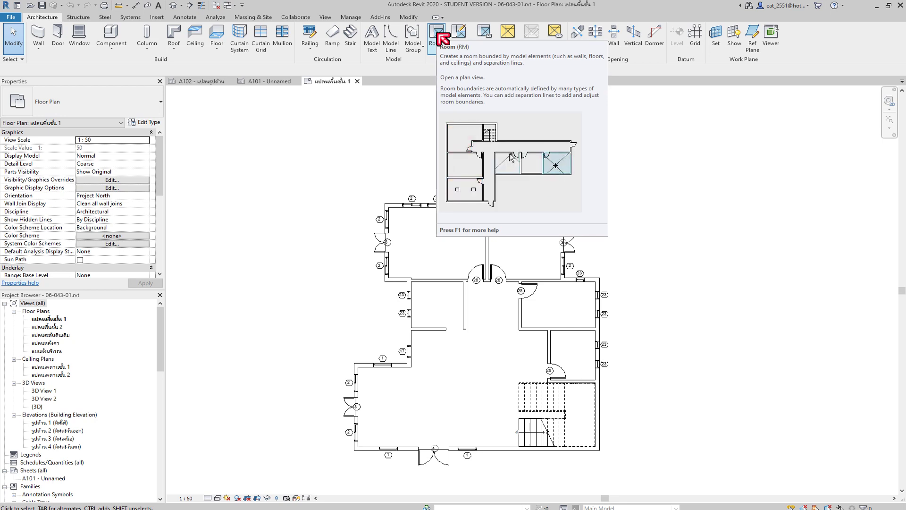
{"action": "left_click", "coordinate": [438, 34]}
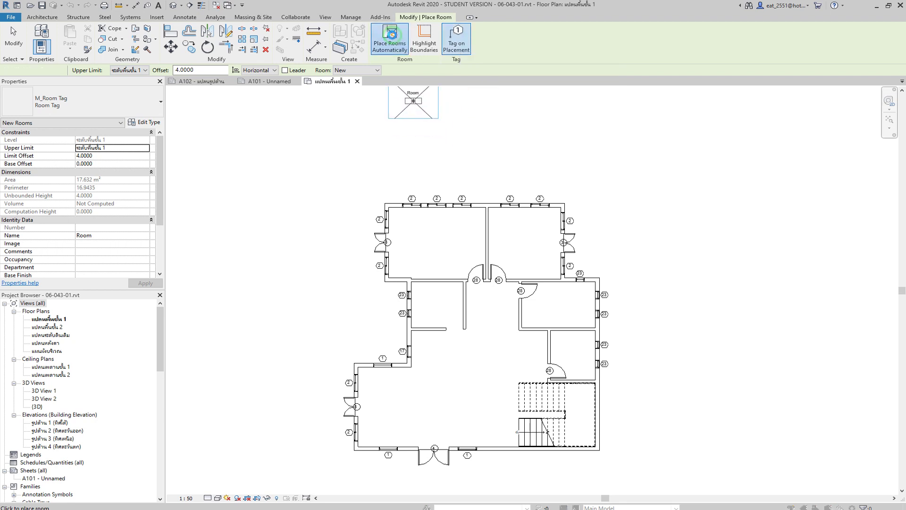
{"action": "left_click", "coordinate": [399, 42]}
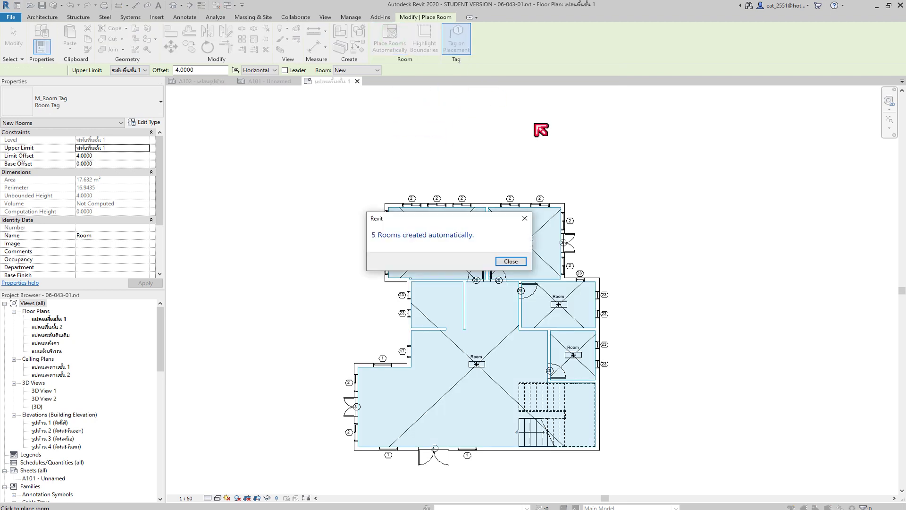
{"action": "left_click", "coordinate": [513, 259]}
{"action": "key", "text": "Escape"}
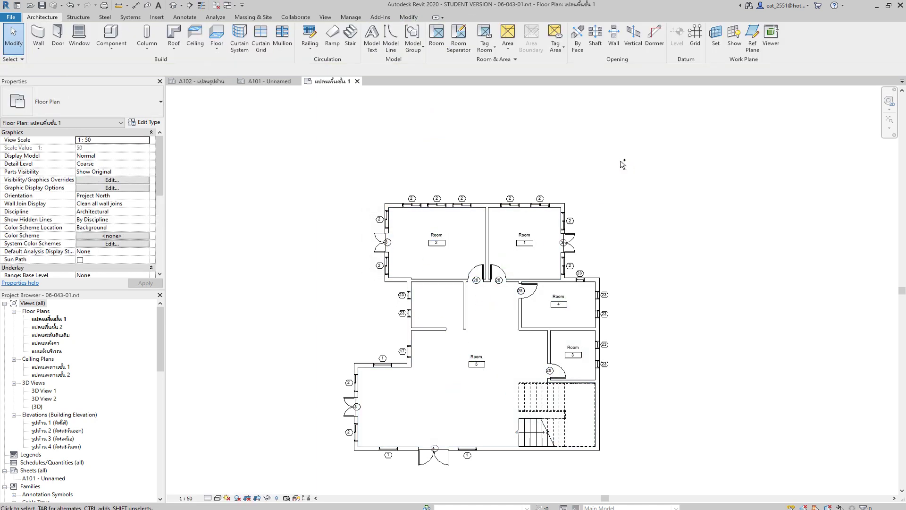
{"action": "key", "text": "ctrl+z"}
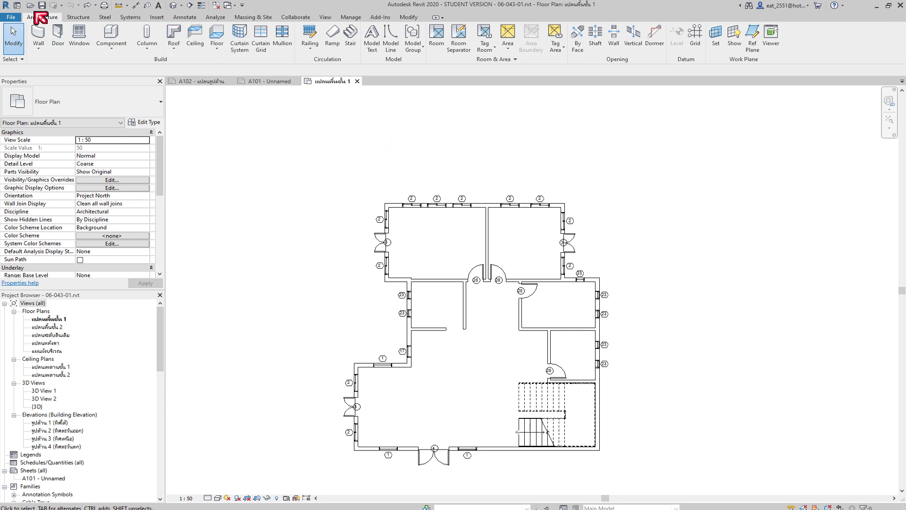
Auto-place rooms in every enclosed area, creating five rooms tagged 1 to 5.
{"action": "left_click", "coordinate": [442, 35]}
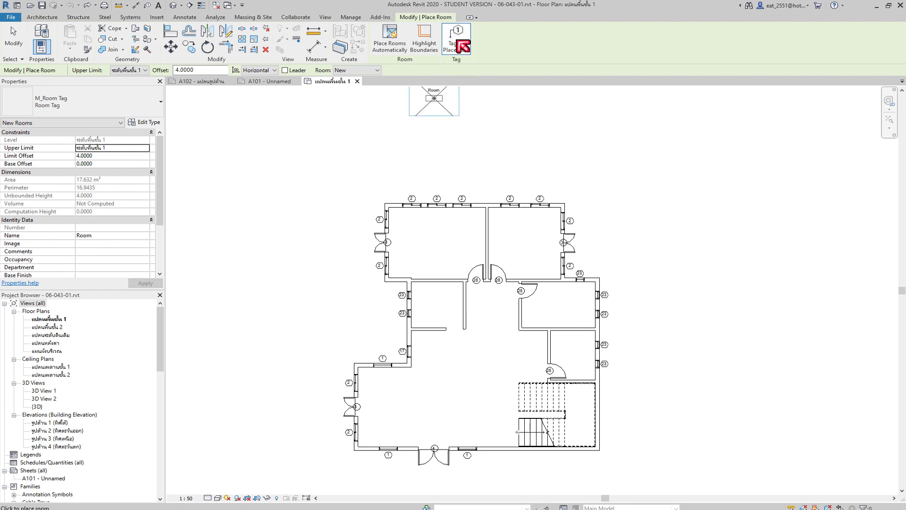
{"action": "left_click", "coordinate": [394, 43]}
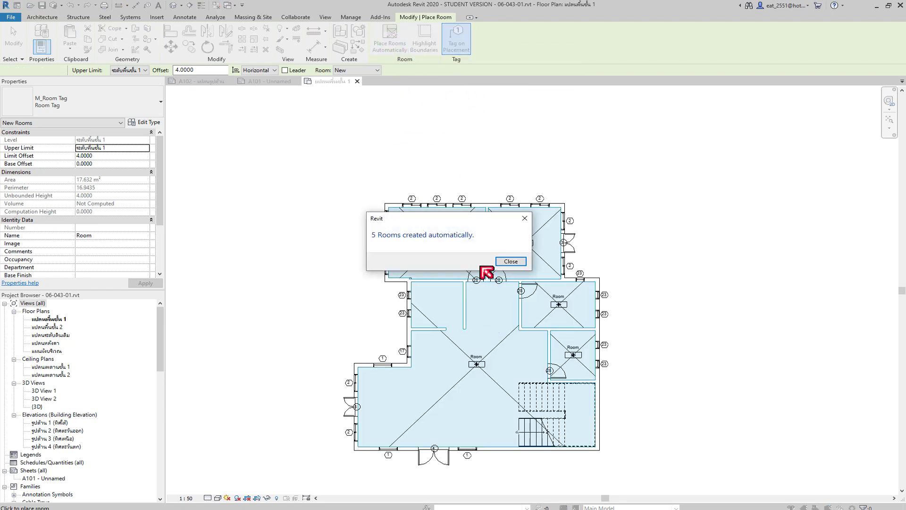
{"action": "left_click", "coordinate": [507, 262]}
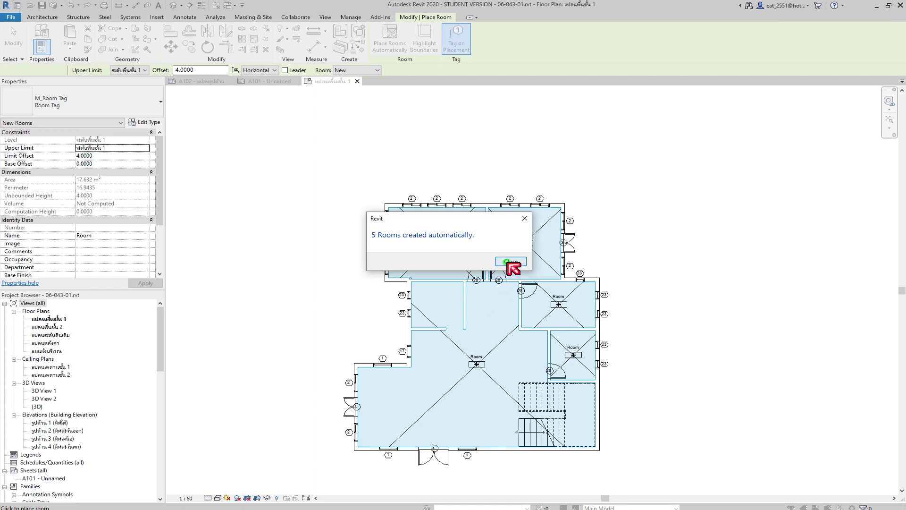
{"action": "key", "text": "Escape"}
{"action": "key", "text": "Escape"}
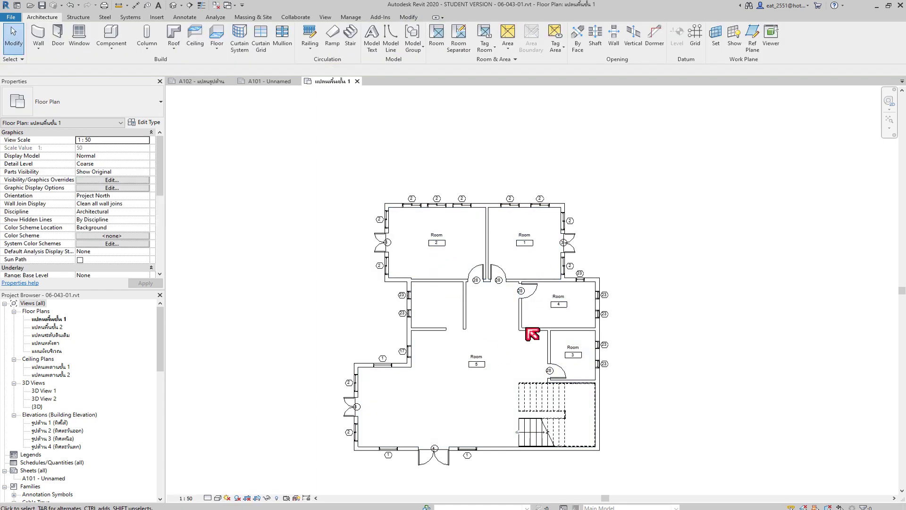
{"action": "scroll", "coordinate": [478, 341], "scroll_direction": "up", "scroll_amount": 1}
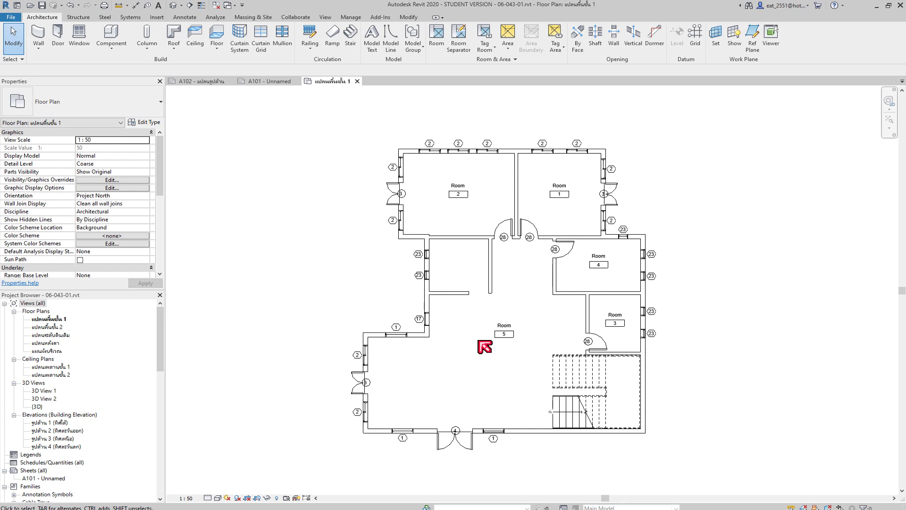
{"action": "scroll", "coordinate": [526, 399], "scroll_direction": "up", "scroll_amount": 1}
{"action": "scroll", "coordinate": [525, 399], "scroll_direction": "up", "scroll_amount": 1}
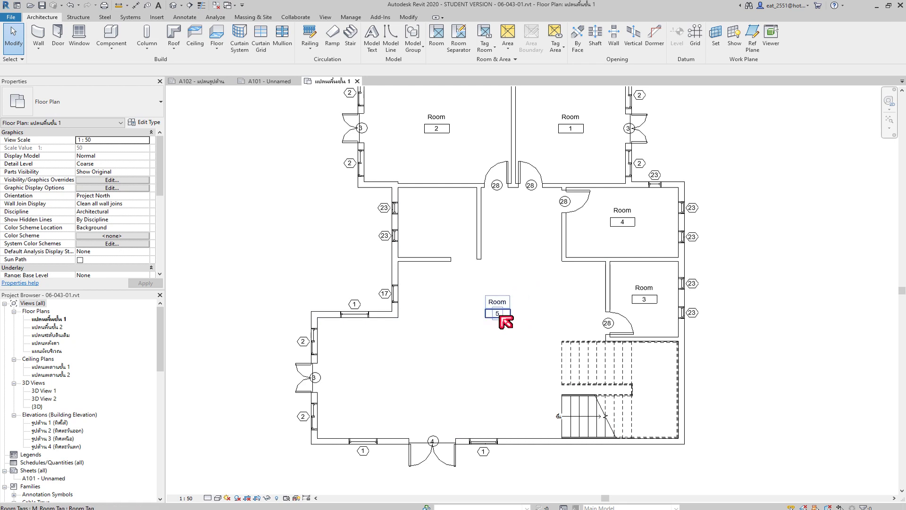
{"action": "scroll", "coordinate": [501, 310], "scroll_direction": "down", "scroll_amount": 1}
{"action": "scroll", "coordinate": [503, 310], "scroll_direction": "down", "scroll_amount": 1}
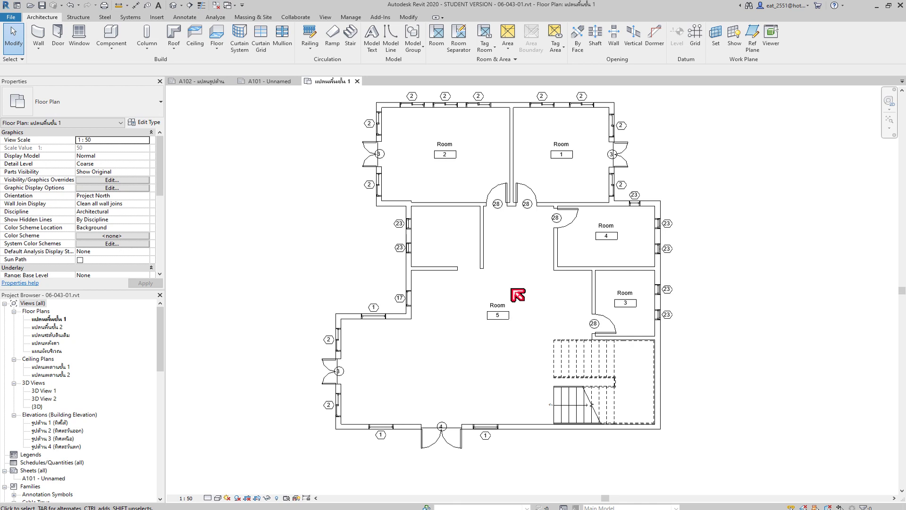
{"action": "scroll", "coordinate": [518, 294], "scroll_direction": "down", "scroll_amount": 2}
Pan and zoom to recentre the first-floor plan.
{"action": "mouse_move", "coordinate": [529, 297]}
{"action": "middle_mouse_down"}
{"action": "mouse_move", "coordinate": [532, 250]}
{"action": "mouse_move", "coordinate": [522, 289]}
{"action": "middle_mouse_up"}
{"action": "scroll", "coordinate": [523, 291], "scroll_direction": "up", "scroll_amount": 1}
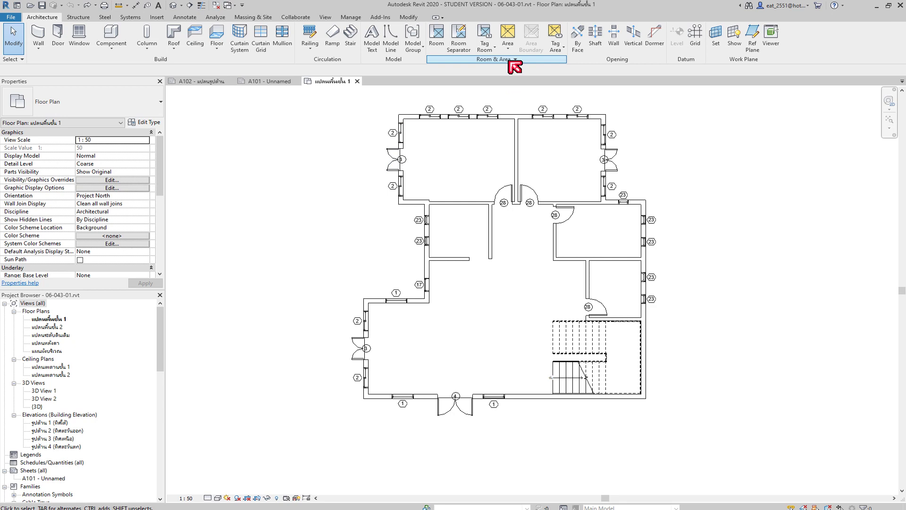
{"action": "left_click", "coordinate": [465, 44]}
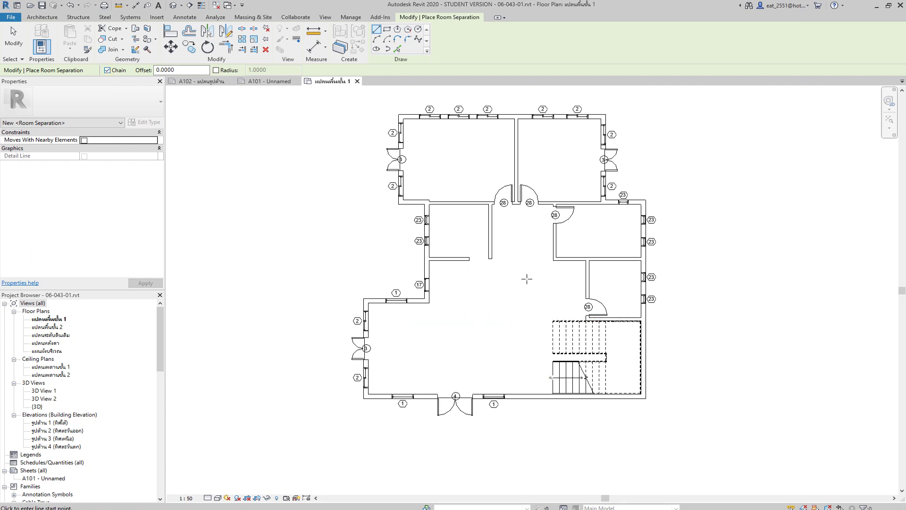
{"action": "scroll", "coordinate": [484, 272], "scroll_direction": "up", "scroll_amount": 2}
{"action": "scroll", "coordinate": [484, 274], "scroll_direction": "up", "scroll_amount": 2}
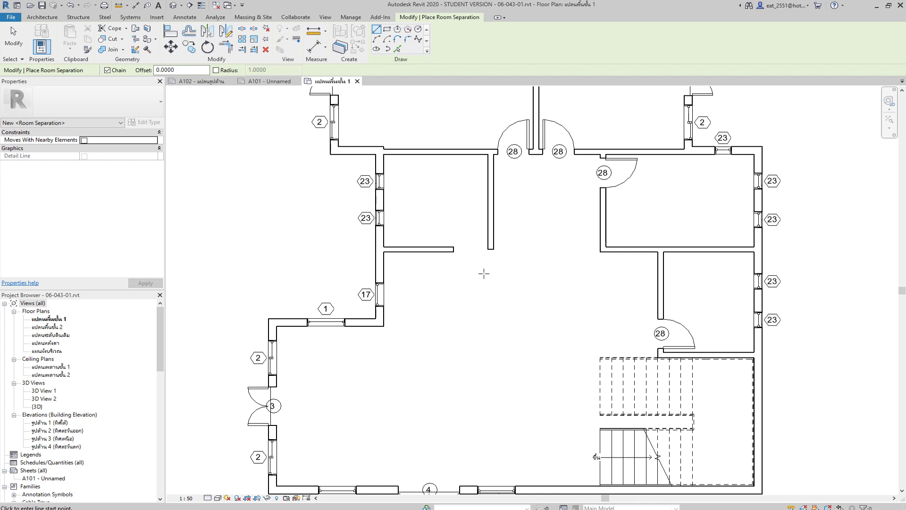
{"action": "scroll", "coordinate": [444, 254], "scroll_direction": "up", "scroll_amount": 2}
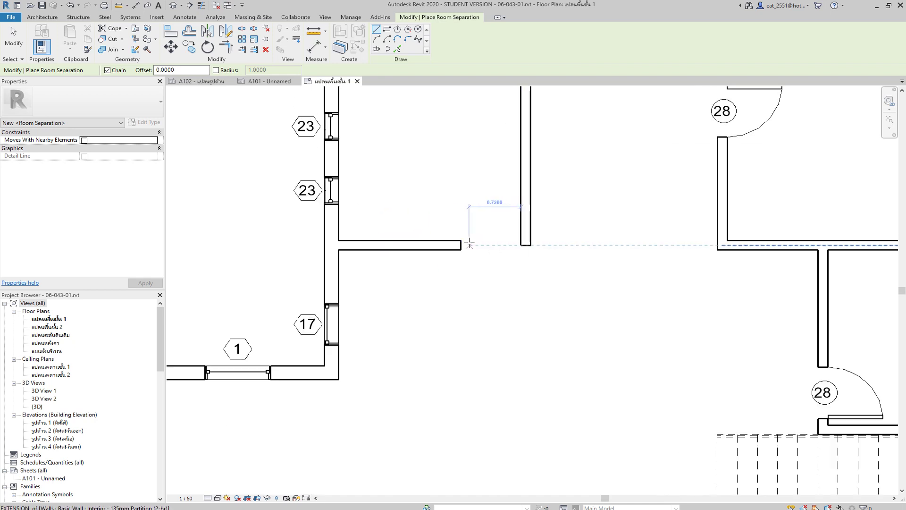
{"action": "scroll", "coordinate": [461, 245], "scroll_direction": "up", "scroll_amount": 3}
{"action": "left_click", "coordinate": [461, 245]}
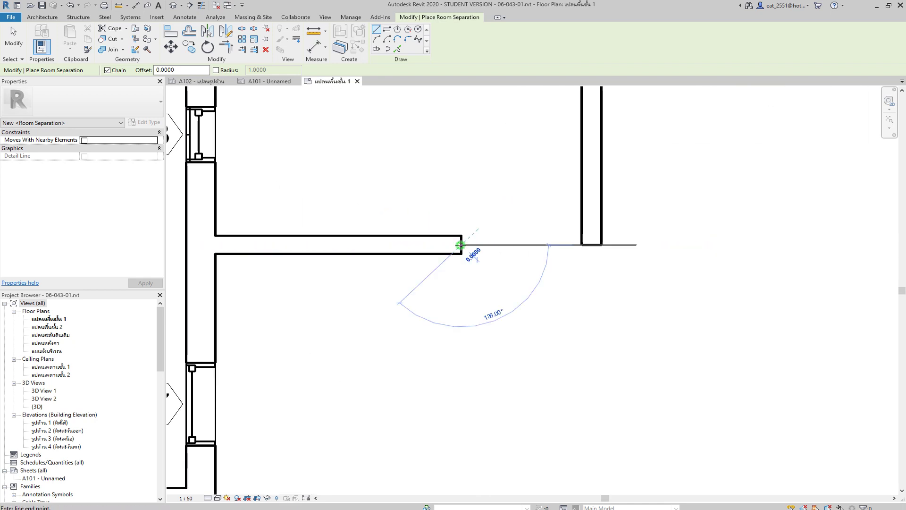
{"action": "left_click", "coordinate": [581, 244]}
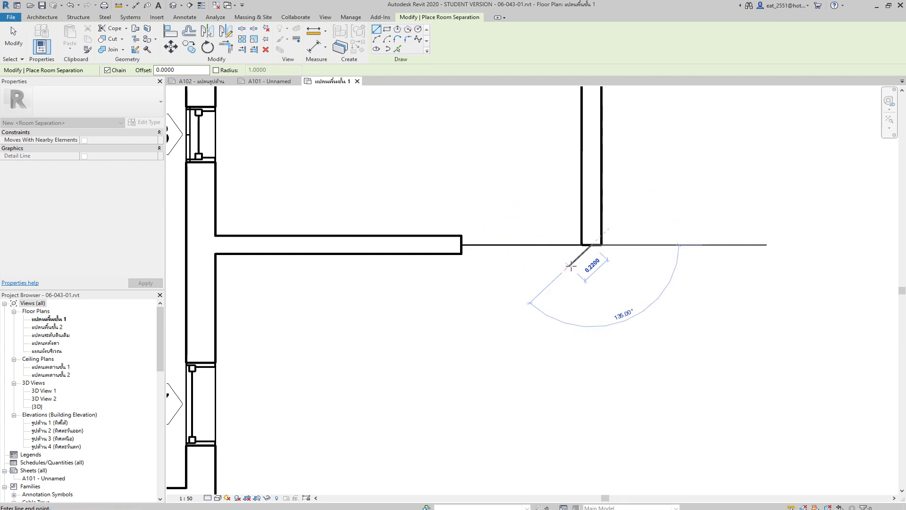
{"action": "key", "text": "Escape"}
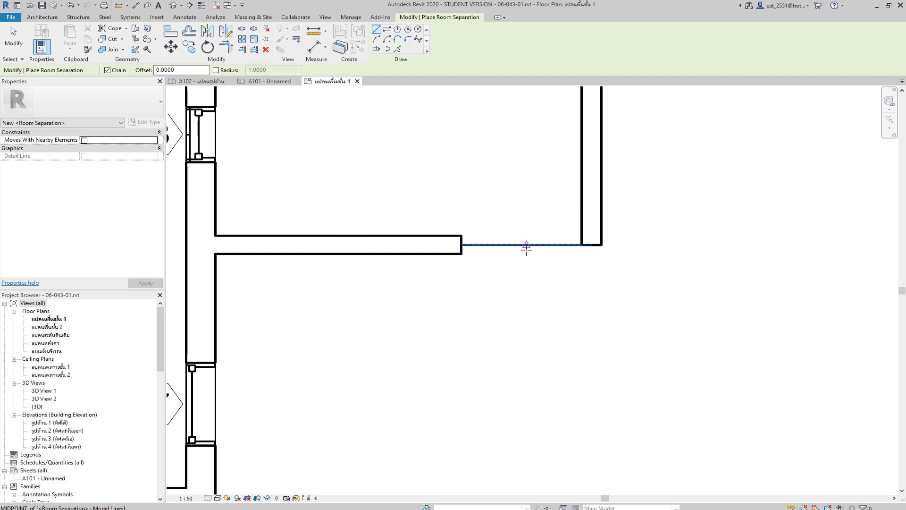
{"action": "key", "text": "Escape"}
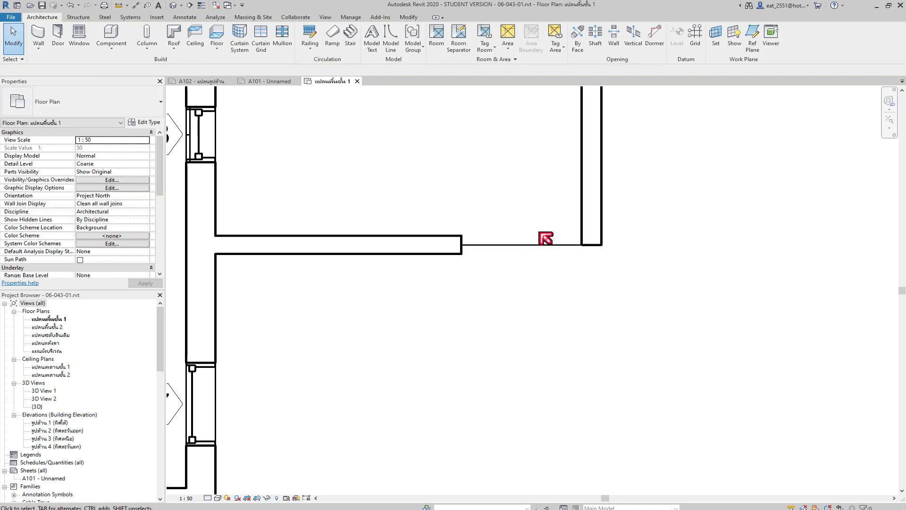
{"action": "left_click", "coordinate": [539, 245]}
{"action": "scroll", "coordinate": [514, 283], "scroll_direction": "down", "scroll_amount": 2}
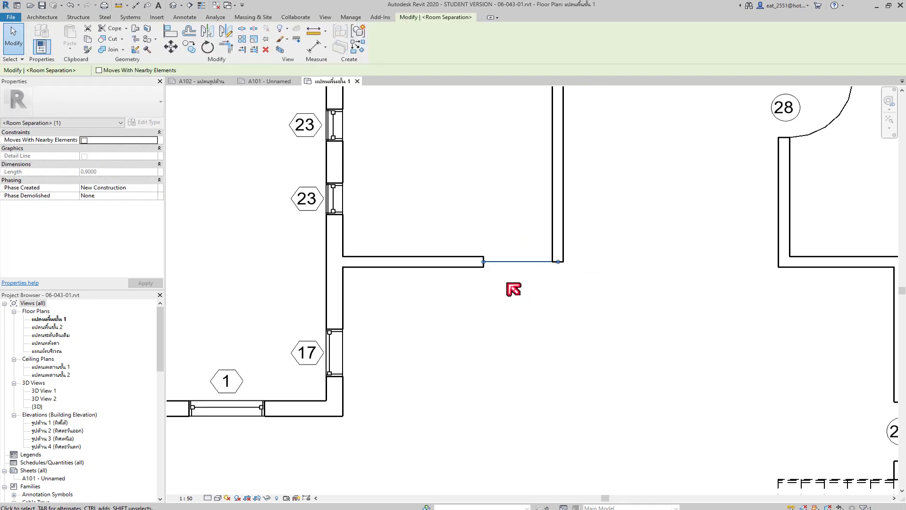
{"action": "left_click", "coordinate": [517, 297]}
{"action": "scroll", "coordinate": [491, 292], "scroll_direction": "up", "scroll_amount": 2}
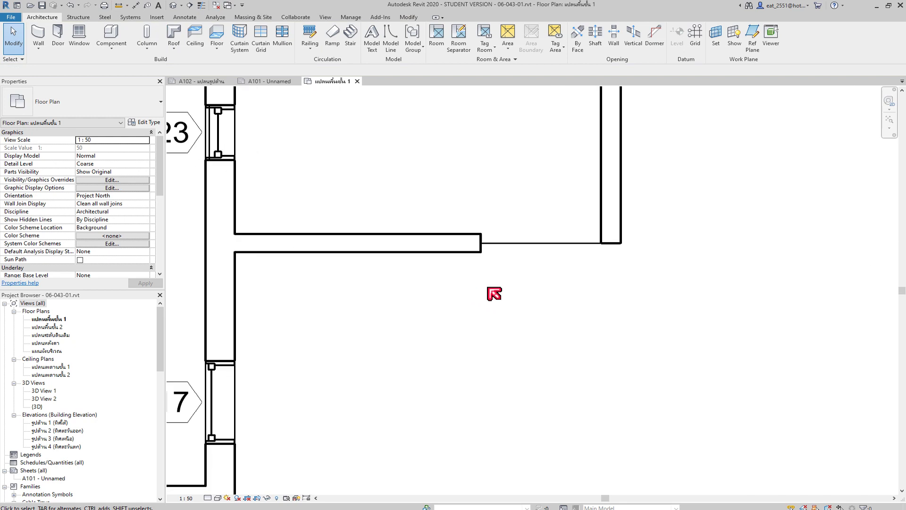
{"action": "middle_click_drag", "start_coordinate": [503, 256], "coordinate": [543, 279]}
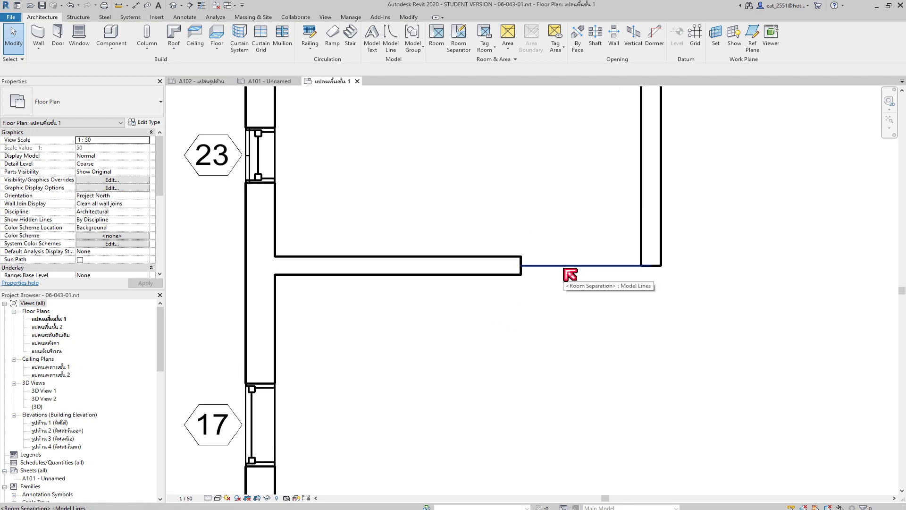
{"action": "middle_click_drag", "start_coordinate": [569, 307], "coordinate": [509, 286]}
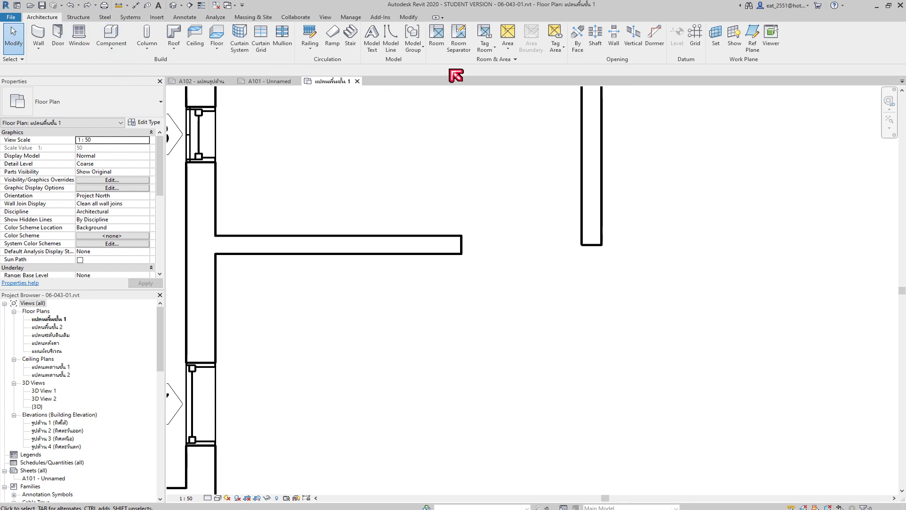
Draw a room separation line from the short wall's end to the opposite wall.
{"action": "left_click", "coordinate": [458, 38]}
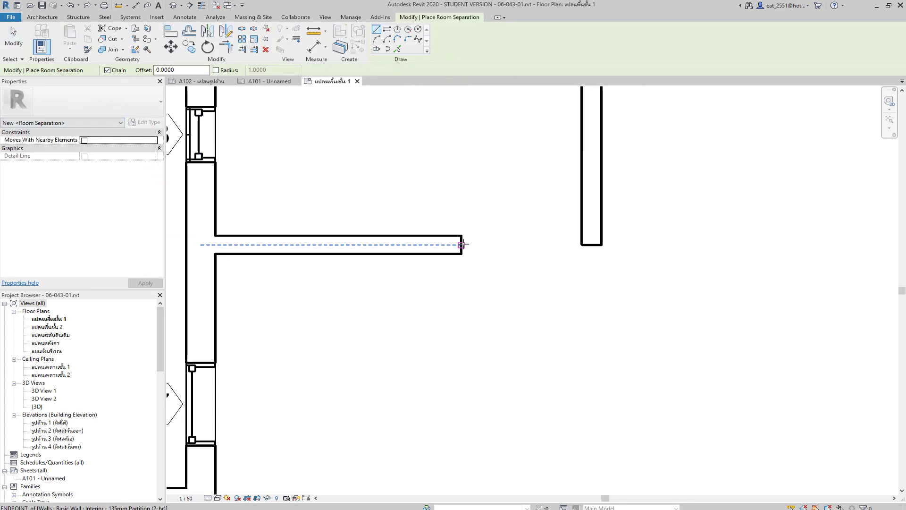
{"action": "left_click", "coordinate": [461, 245]}
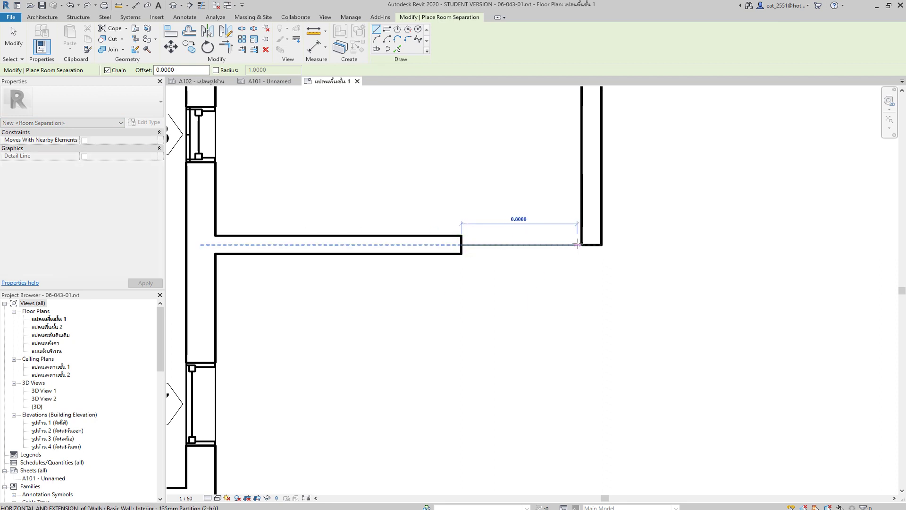
{"action": "left_click", "coordinate": [582, 245]}
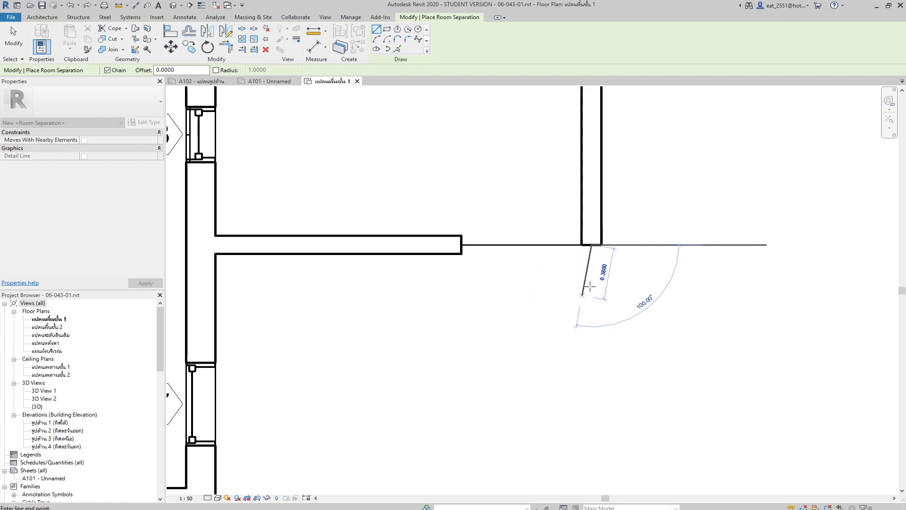
{"action": "key", "text": "Escape"}
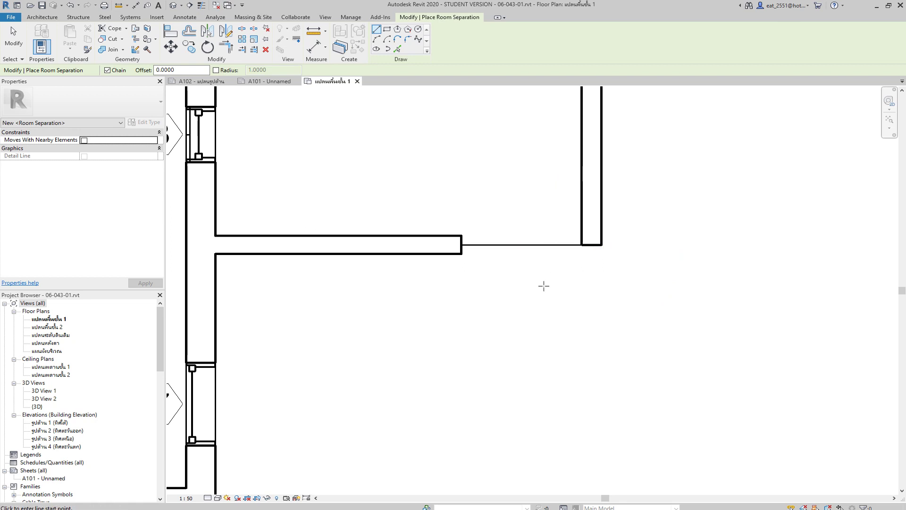
{"action": "key", "text": "Escape"}
Select the newly drawn separation line and delete it.
{"action": "left_click", "coordinate": [527, 245]}
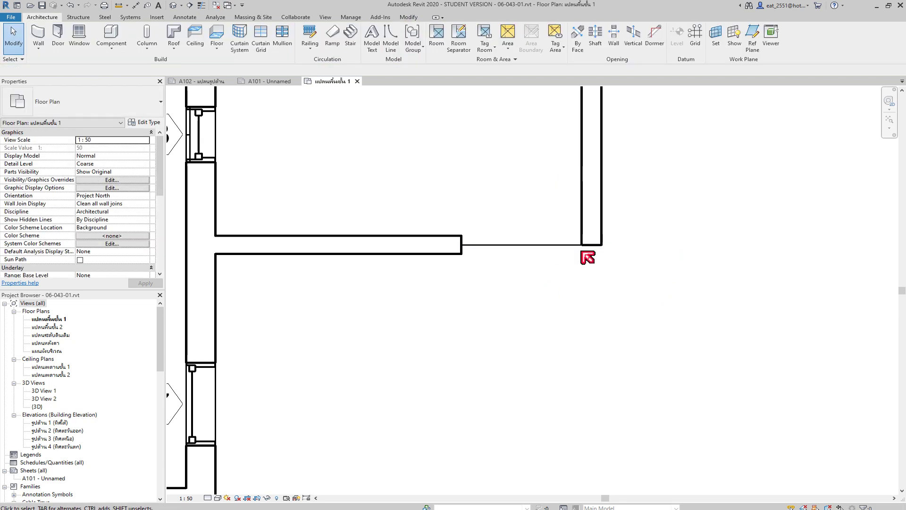
{"action": "left_click_drag", "start_coordinate": [571, 244], "coordinate": [554, 258]}
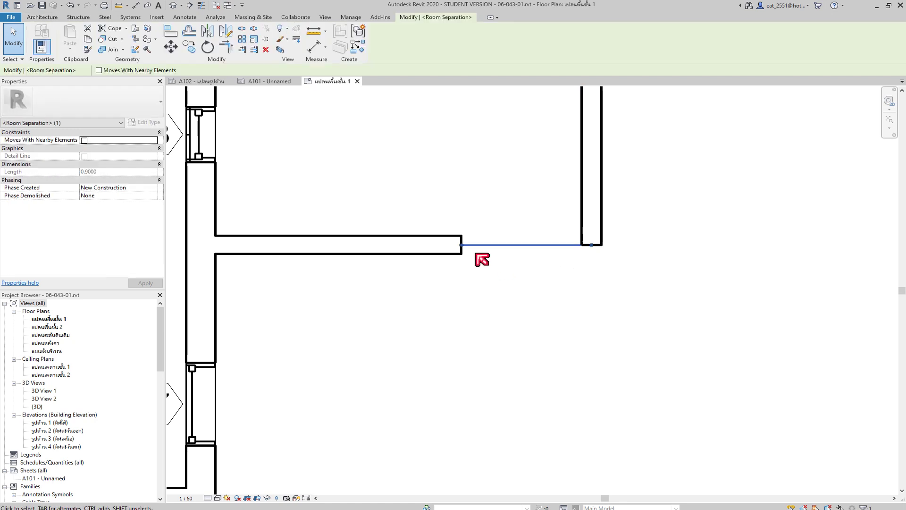
{"action": "left_click", "coordinate": [521, 281]}
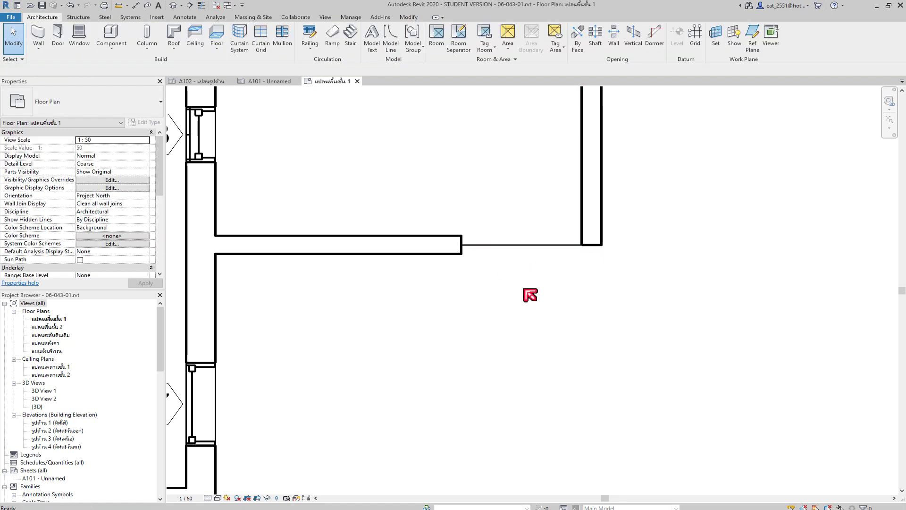
{"action": "left_click", "coordinate": [530, 245]}
{"action": "left_click", "coordinate": [557, 300]}
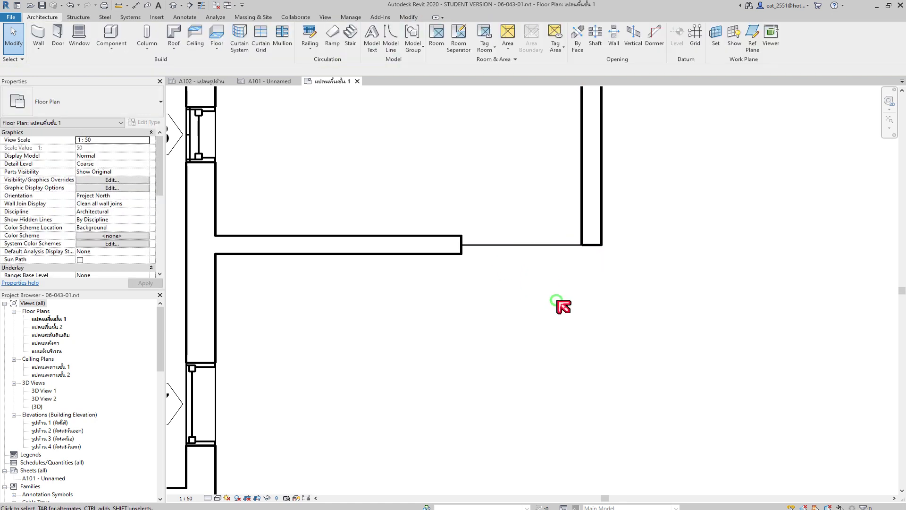
{"action": "left_click", "coordinate": [551, 245]}
{"action": "key", "text": "Delete"}
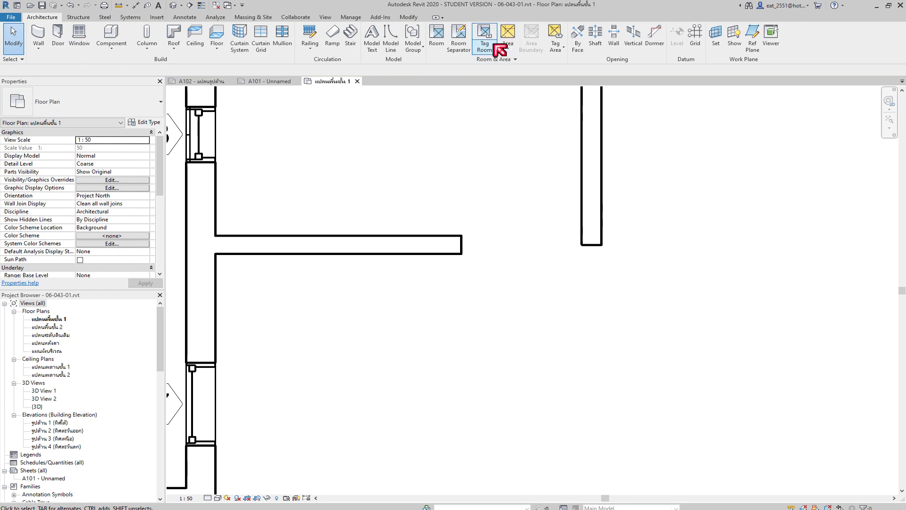
Redraw the separation line from the partition's end to the wall intersection.
{"action": "left_click", "coordinate": [460, 46]}
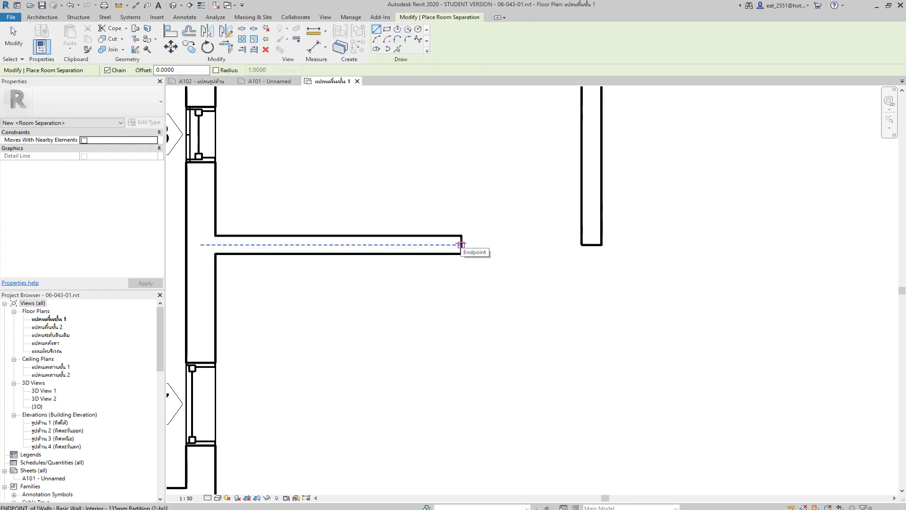
{"action": "left_click", "coordinate": [461, 244]}
{"action": "left_click", "coordinate": [581, 245]}
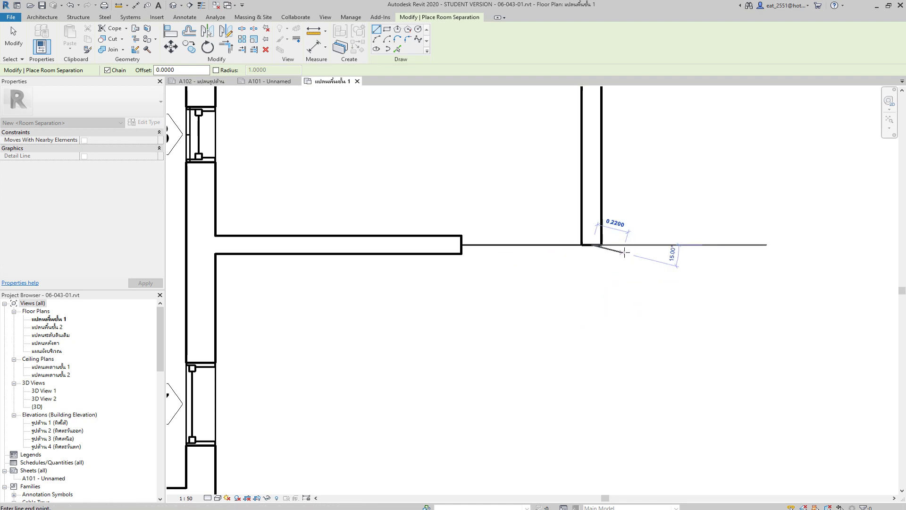
{"action": "scroll", "coordinate": [585, 250], "scroll_direction": "up", "scroll_amount": 3}
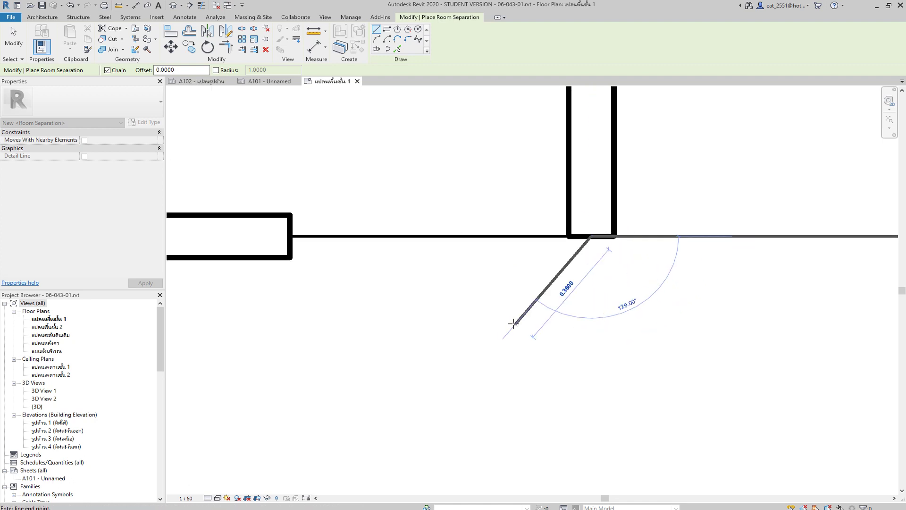
{"action": "key", "text": "Escape"}
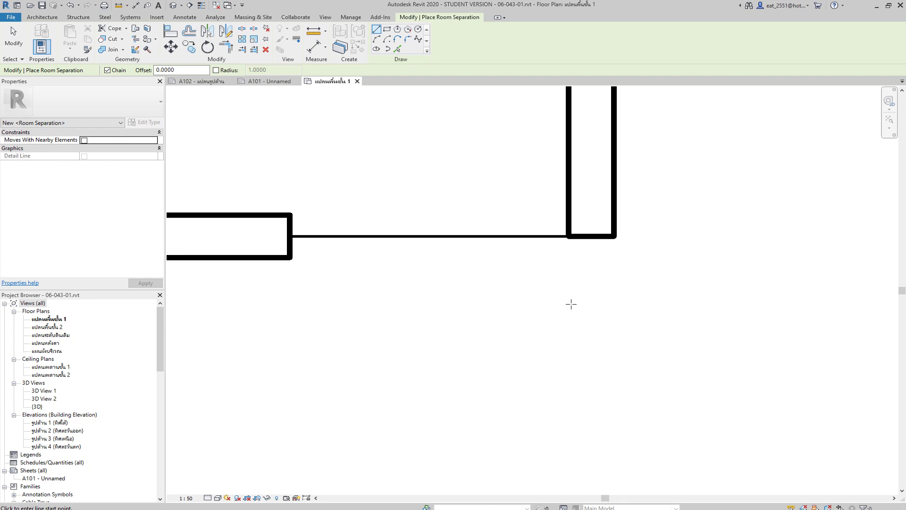
{"action": "scroll", "coordinate": [567, 319], "scroll_direction": "down", "scroll_amount": 3}
{"action": "scroll", "coordinate": [483, 195], "scroll_direction": "down", "scroll_amount": 2}
{"action": "scroll", "coordinate": [530, 273], "scroll_direction": "up", "scroll_amount": 2}
{"action": "scroll", "coordinate": [640, 312], "scroll_direction": "up", "scroll_amount": 1}
{"action": "scroll", "coordinate": [614, 264], "scroll_direction": "up", "scroll_amount": 1}
{"action": "scroll", "coordinate": [604, 236], "scroll_direction": "up", "scroll_amount": 2}
{"action": "scroll", "coordinate": [597, 220], "scroll_direction": "up", "scroll_amount": 1}
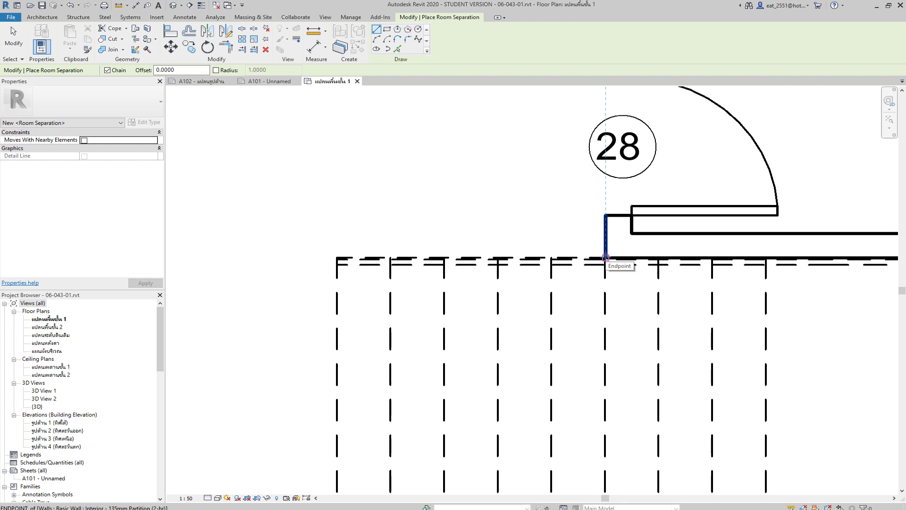
Draw separation lines from the wall corner by door 28 leftward, then down to the exterior wall.
{"action": "left_click", "coordinate": [606, 258]}
{"action": "scroll", "coordinate": [608, 221], "scroll_direction": "down", "scroll_amount": 2}
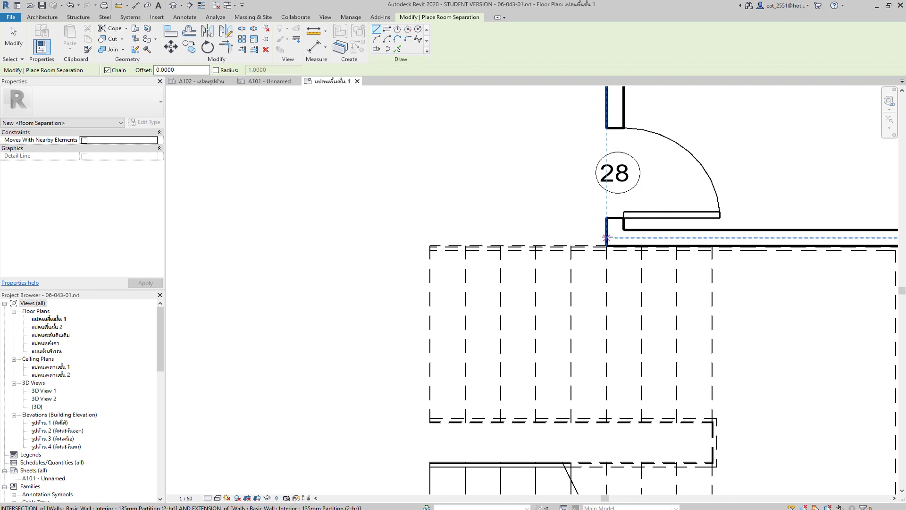
{"action": "left_click", "coordinate": [607, 238]}
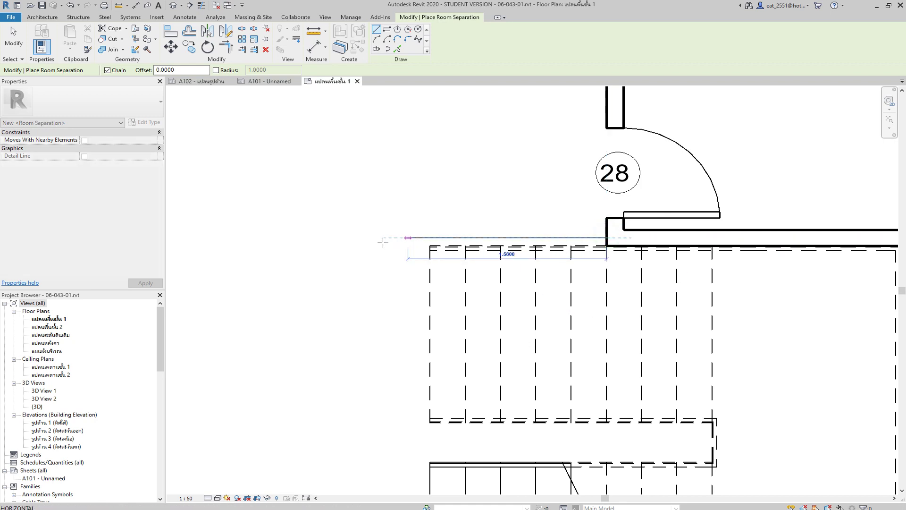
{"action": "scroll", "coordinate": [648, 240], "scroll_direction": "down", "scroll_amount": 2}
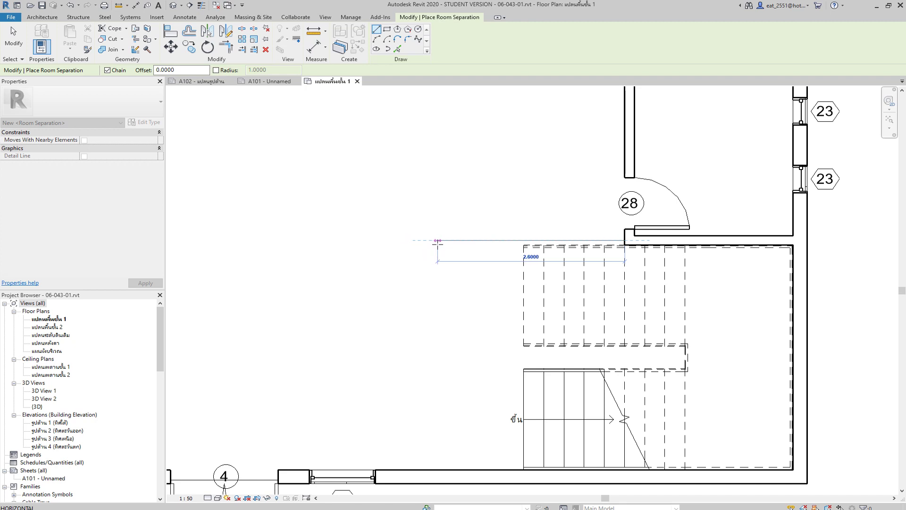
{"action": "left_click", "coordinate": [438, 241]}
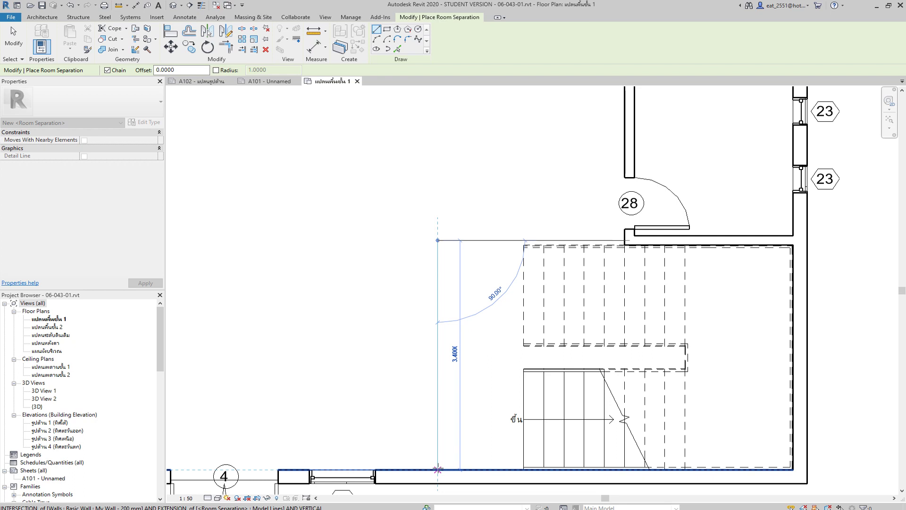
{"action": "left_click", "coordinate": [437, 468]}
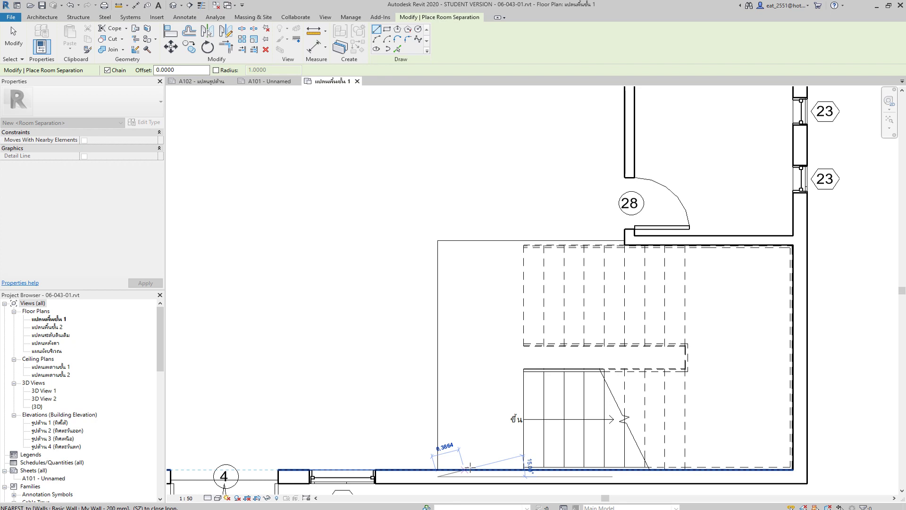
{"action": "key", "text": "Escape"}
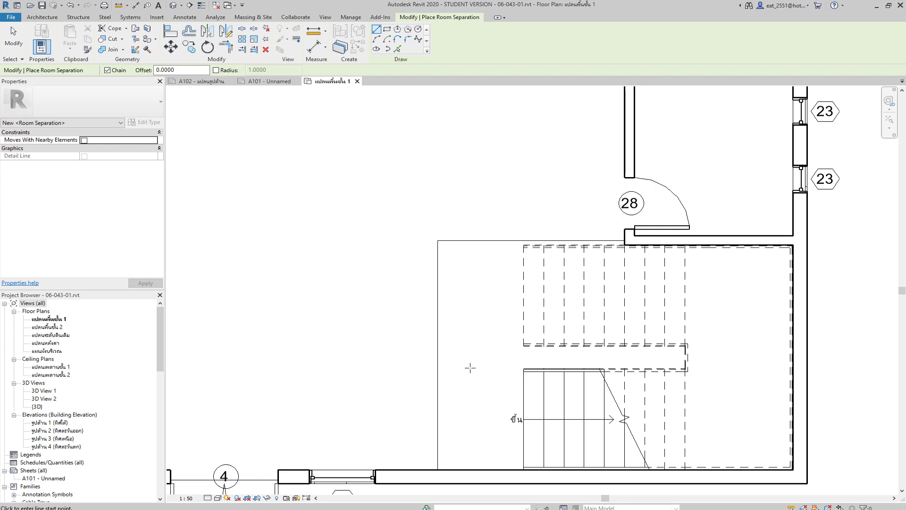
{"action": "scroll", "coordinate": [470, 367], "scroll_direction": "down", "scroll_amount": 3}
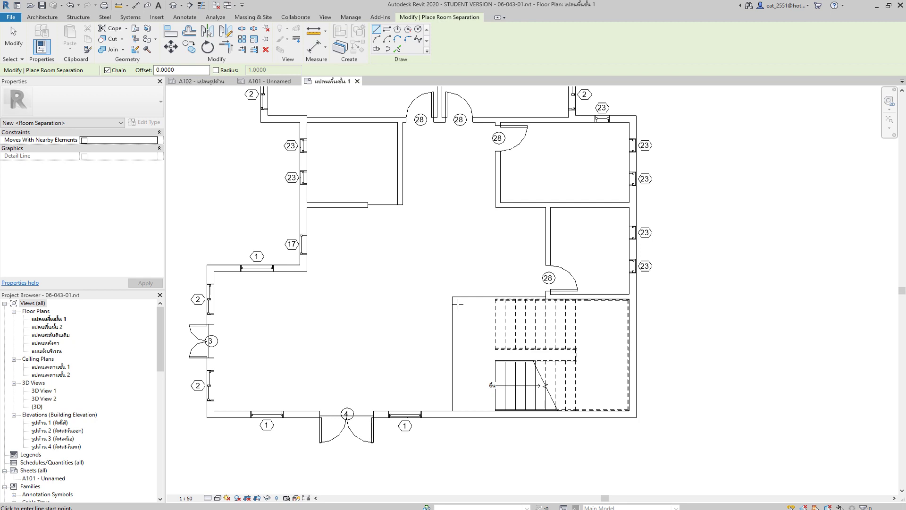
{"action": "key", "text": "Escape"}
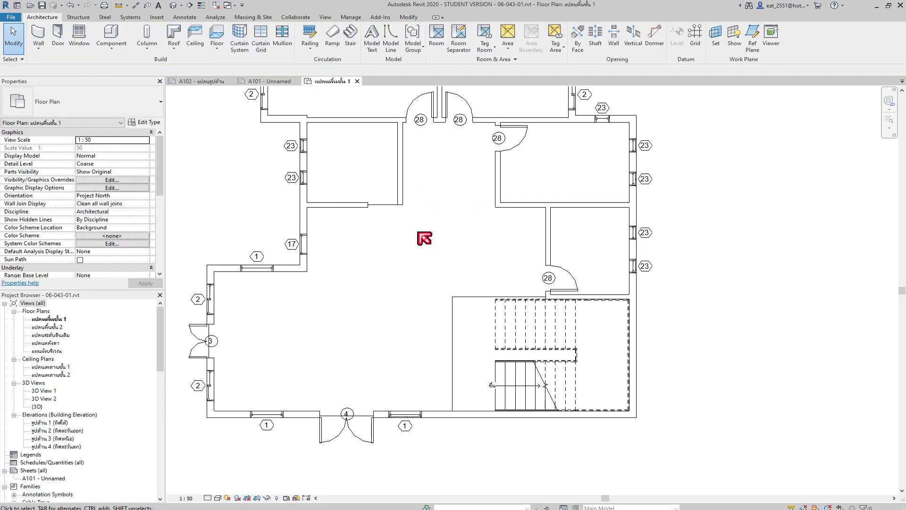
Bring the whole building plan into view and cancel the Room Separator tool.
{"action": "scroll", "coordinate": [406, 350], "scroll_direction": "down", "scroll_amount": 2}
{"action": "middle_click_drag", "start_coordinate": [405, 289], "coordinate": [465, 320]}
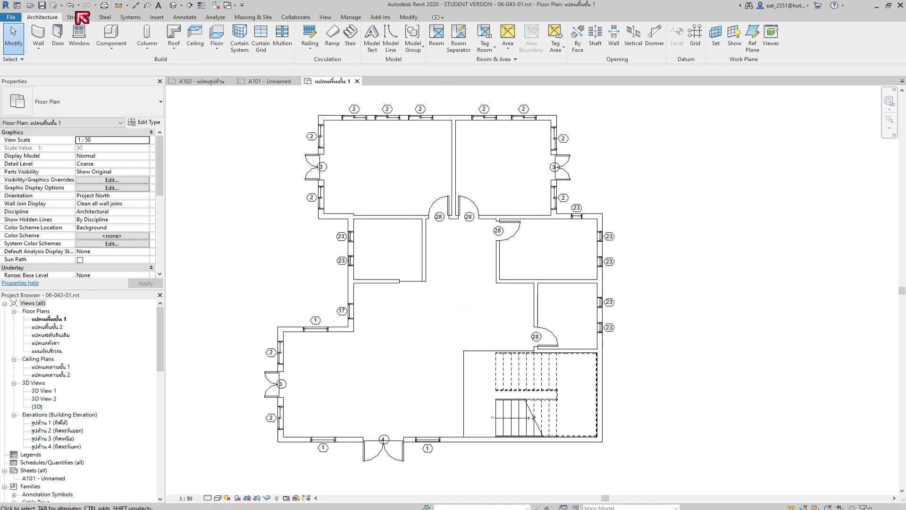
{"action": "left_click", "coordinate": [461, 44]}
{"action": "key", "text": "Escape"}
{"action": "key", "text": "Escape"}
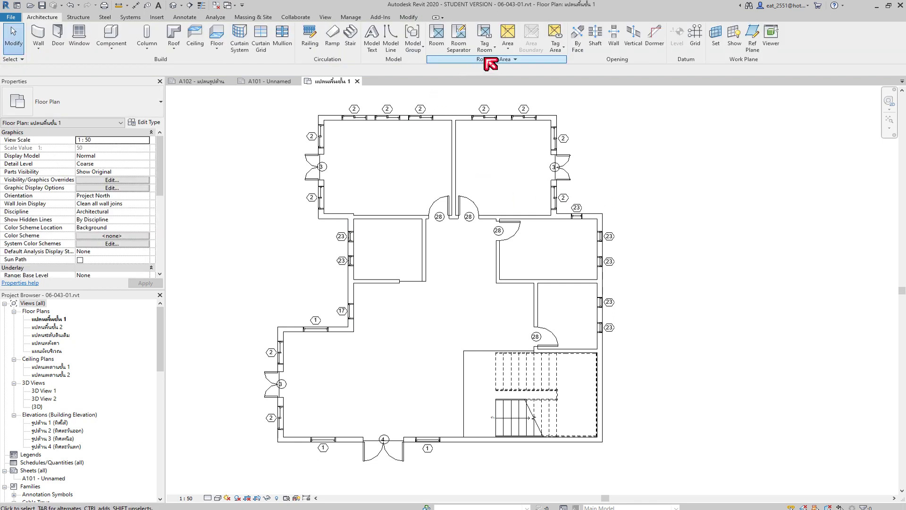
Auto-place rooms, adding room 7 in the central hall and room 6 in the stair area.
{"action": "left_click", "coordinate": [437, 42]}
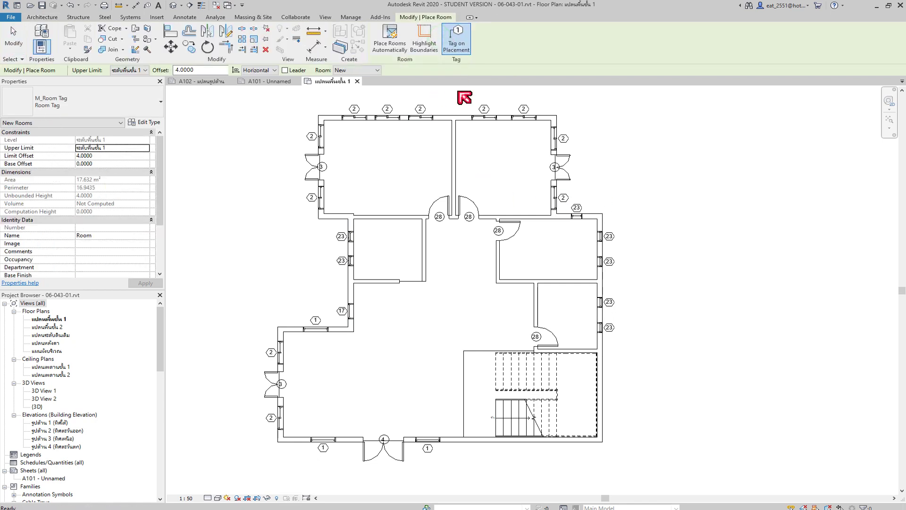
{"action": "left_click", "coordinate": [402, 45]}
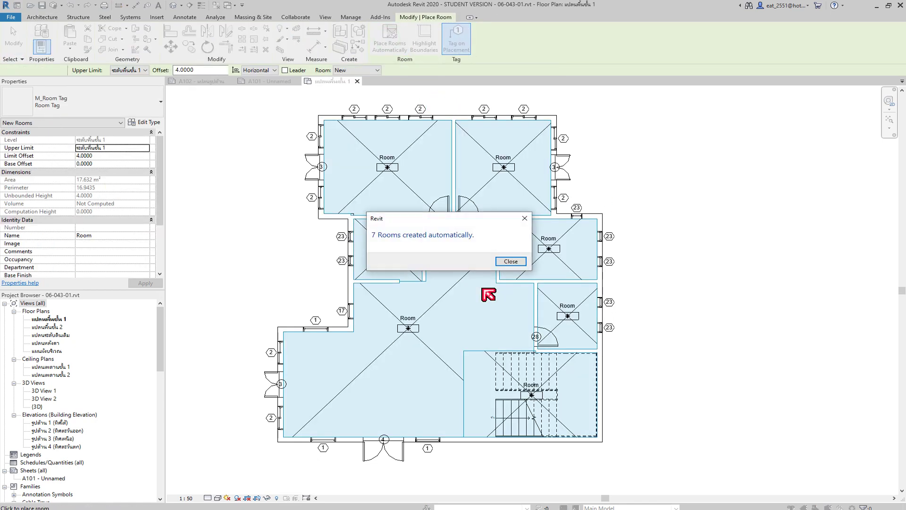
{"action": "left_click", "coordinate": [511, 261]}
{"action": "key", "text": "Escape"}
{"action": "key", "text": "Escape"}
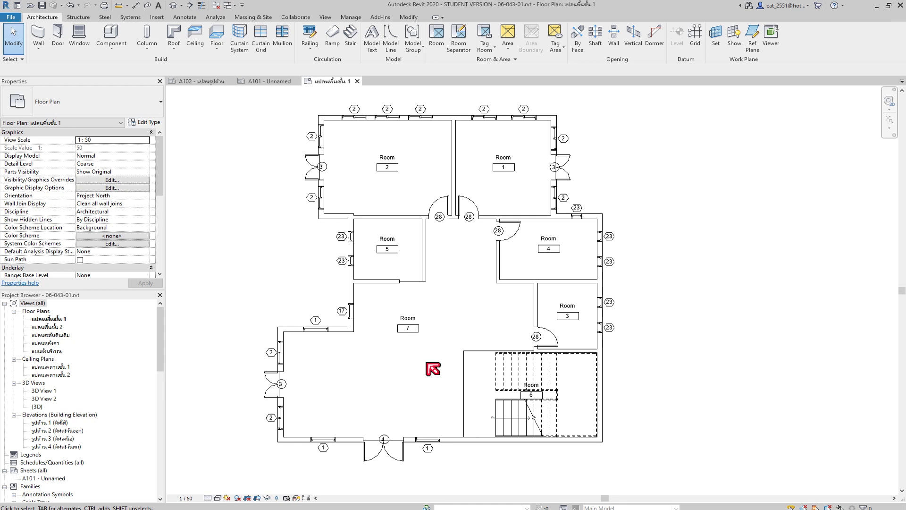
{"action": "left_click", "coordinate": [408, 328]}
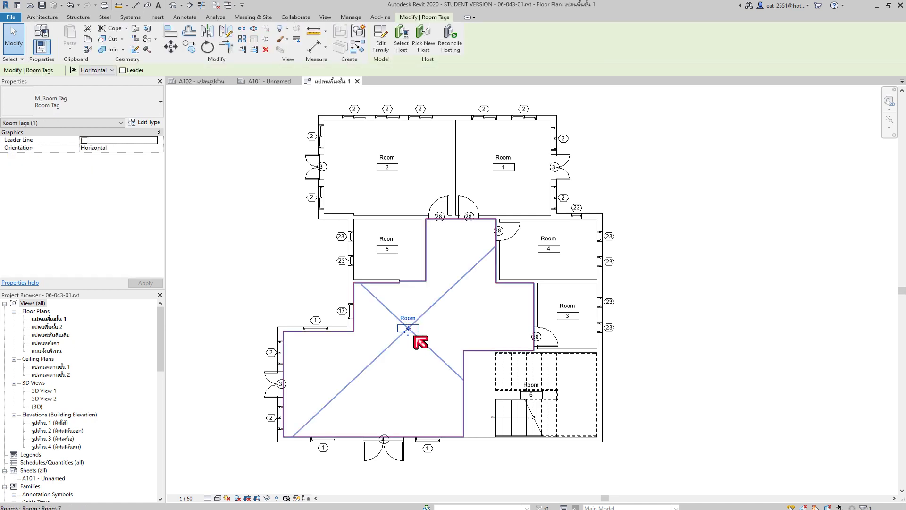
Reposition the Room 7 tag lower within the central hall.
{"action": "left_click_drag", "start_coordinate": [408, 329], "coordinate": [408, 355]}
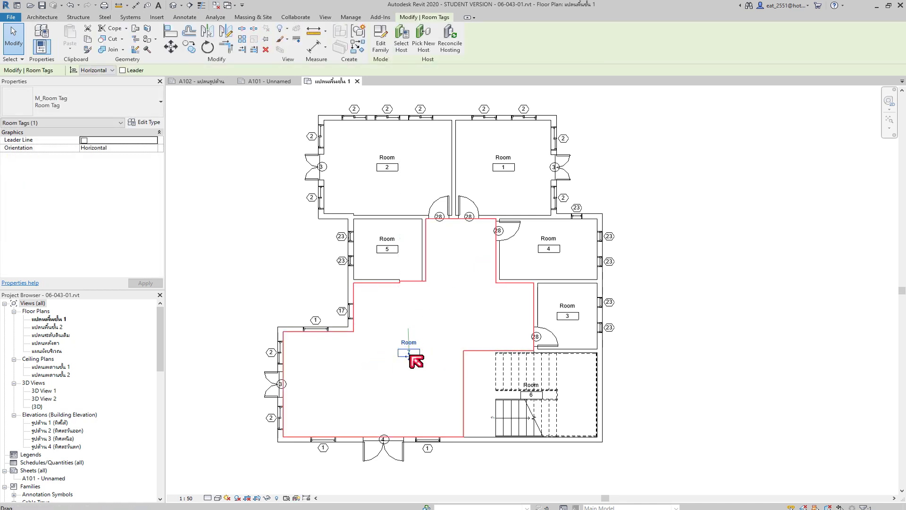
{"action": "left_click", "coordinate": [440, 342]}
{"action": "scroll", "coordinate": [398, 376], "scroll_direction": "up", "scroll_amount": 1}
{"action": "scroll", "coordinate": [398, 376], "scroll_direction": "up", "scroll_amount": 3}
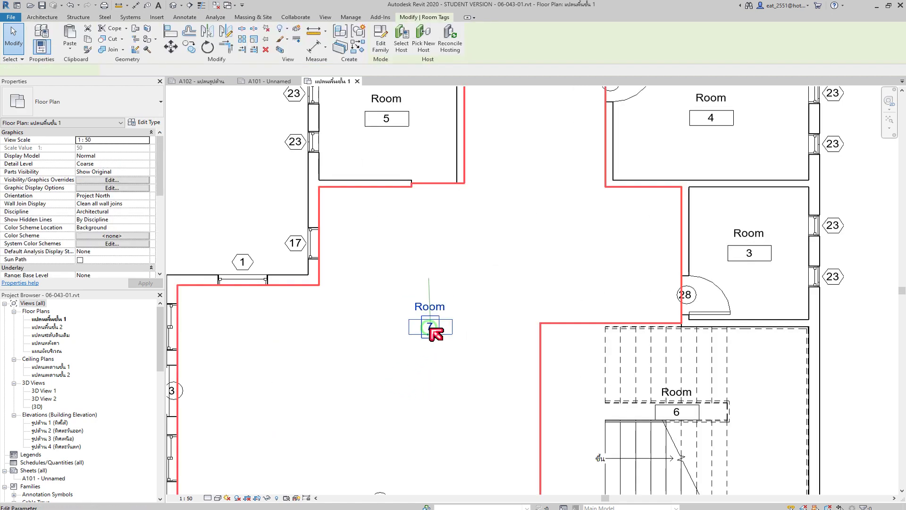
{"action": "left_click", "coordinate": [435, 333]}
{"action": "mouse_move", "coordinate": [427, 333]}
{"action": "left_mouse_down"}
{"action": "mouse_move", "coordinate": [401, 412]}
{"action": "mouse_move", "coordinate": [396, 405]}
{"action": "left_mouse_up"}
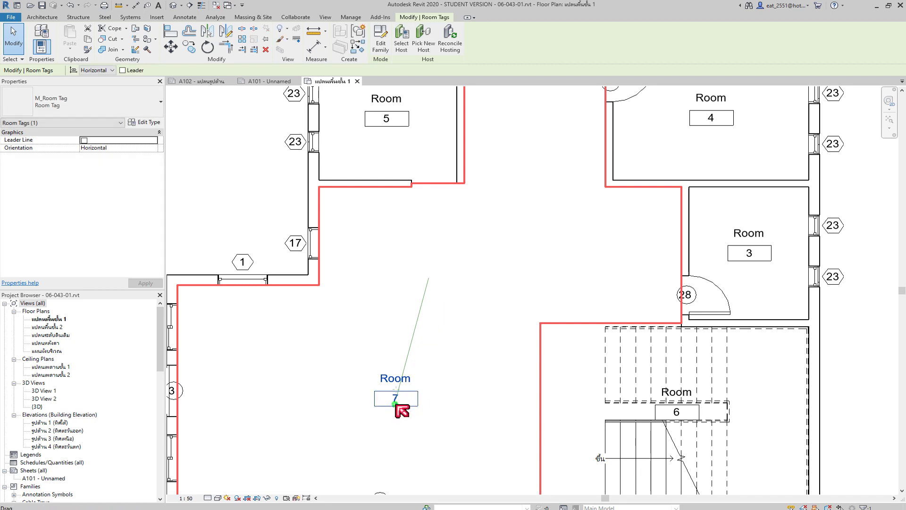
{"action": "left_click_drag", "start_coordinate": [396, 405], "coordinate": [410, 341]}
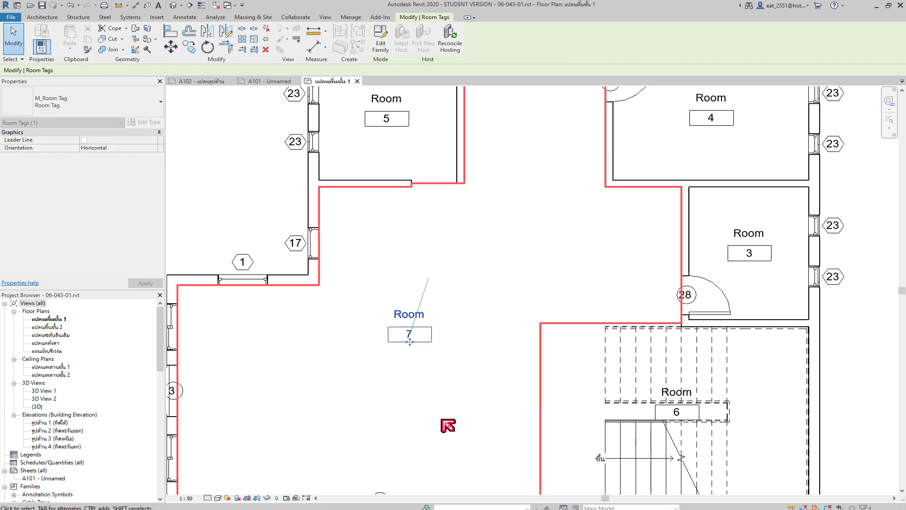
{"action": "scroll", "coordinate": [410, 413], "scroll_direction": "down", "scroll_amount": 3}
{"action": "key", "text": "Escape"}
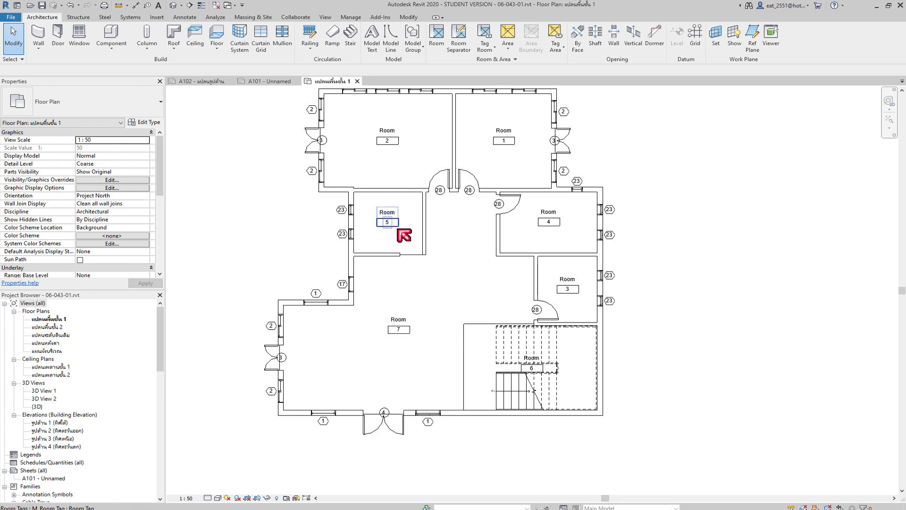
Reposition the Room 5 tag to a lower spot inside Room 5.
{"action": "scroll", "coordinate": [380, 198], "scroll_direction": "up", "scroll_amount": 4}
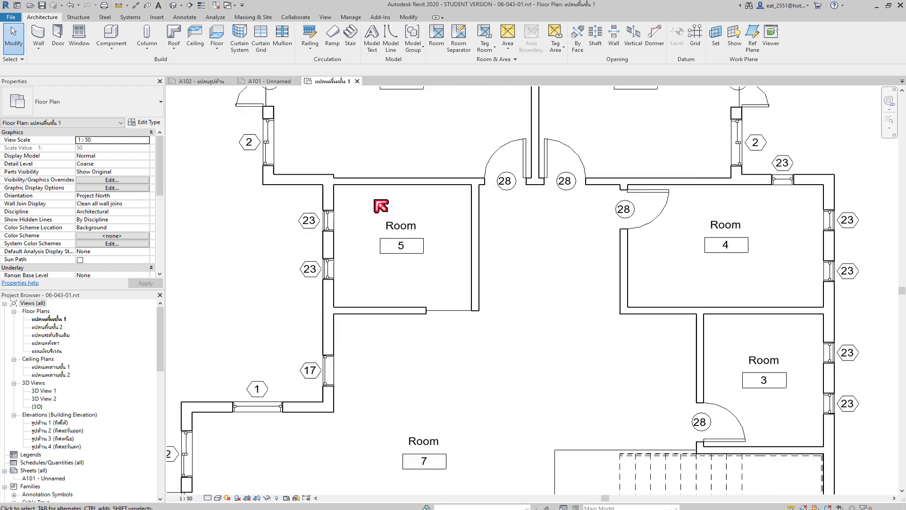
{"action": "left_click", "coordinate": [405, 250]}
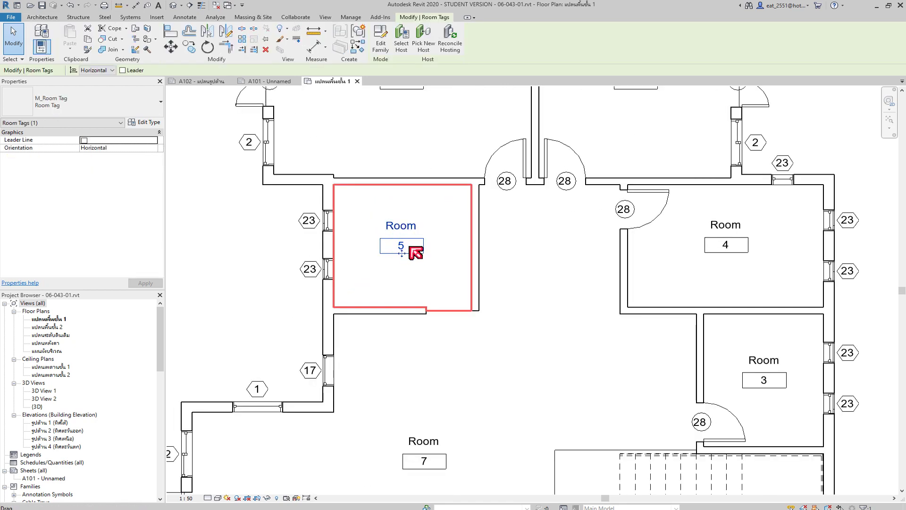
{"action": "mouse_move", "coordinate": [405, 250]}
{"action": "left_mouse_down"}
{"action": "mouse_move", "coordinate": [401, 269]}
{"action": "mouse_move", "coordinate": [541, 261]}
{"action": "left_mouse_up"}
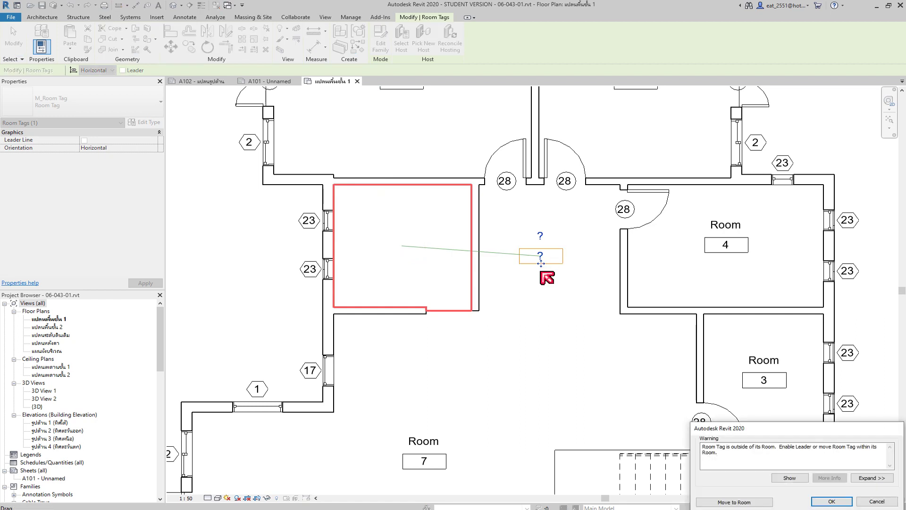
{"action": "key", "text": "Escape"}
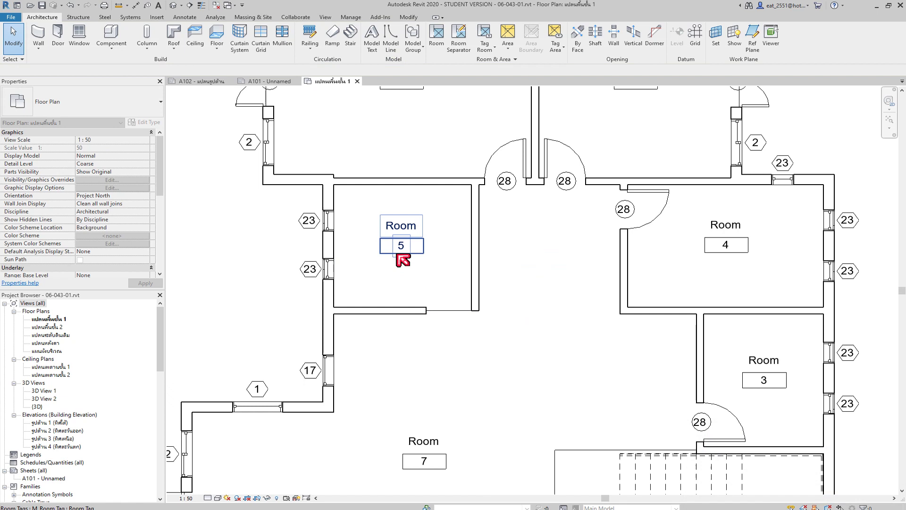
{"action": "left_click", "coordinate": [402, 250]}
{"action": "left_click_drag", "start_coordinate": [409, 256], "coordinate": [395, 262]}
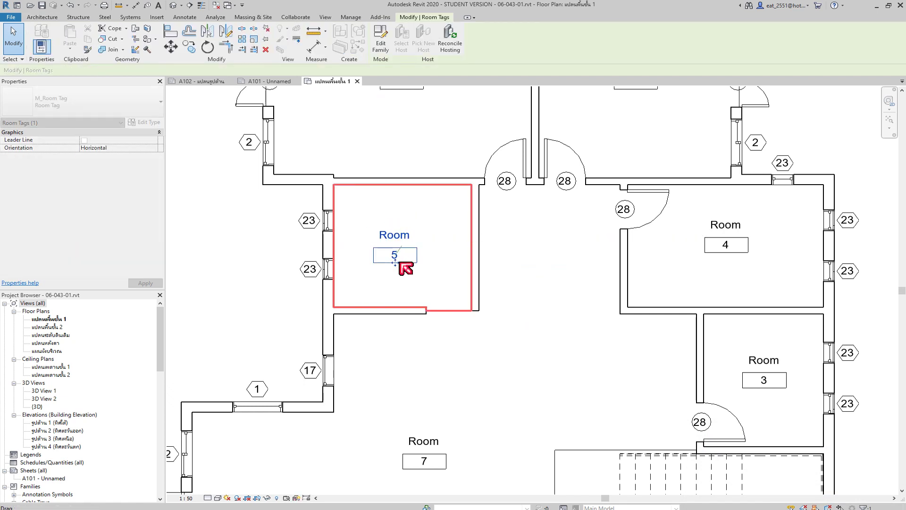
{"action": "left_click", "coordinate": [429, 285]}
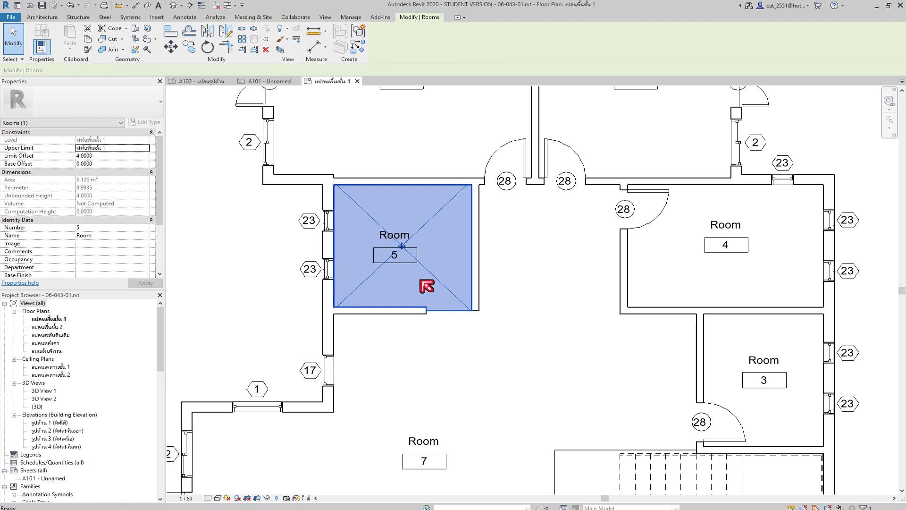
{"action": "key", "text": "Escape"}
{"action": "scroll", "coordinate": [475, 271], "scroll_direction": "down", "scroll_amount": 3}
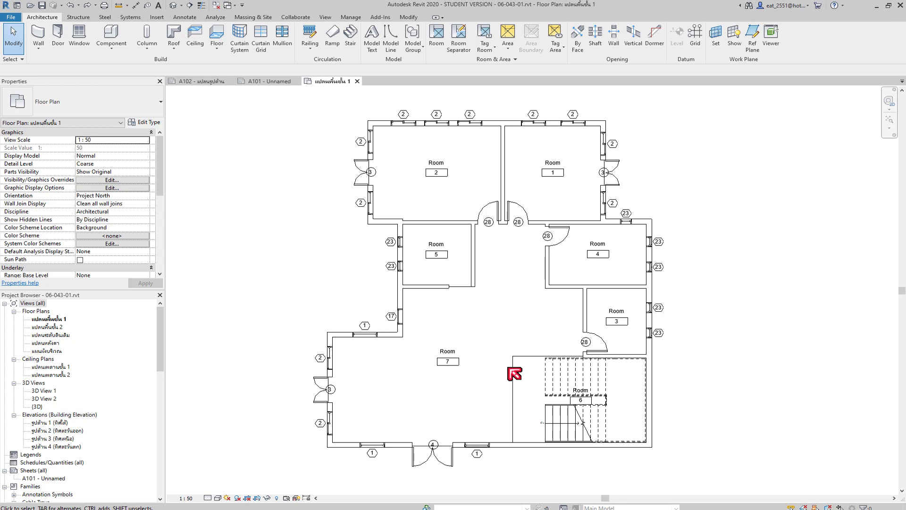
{"action": "scroll", "coordinate": [490, 316], "scroll_direction": "up", "scroll_amount": 5}
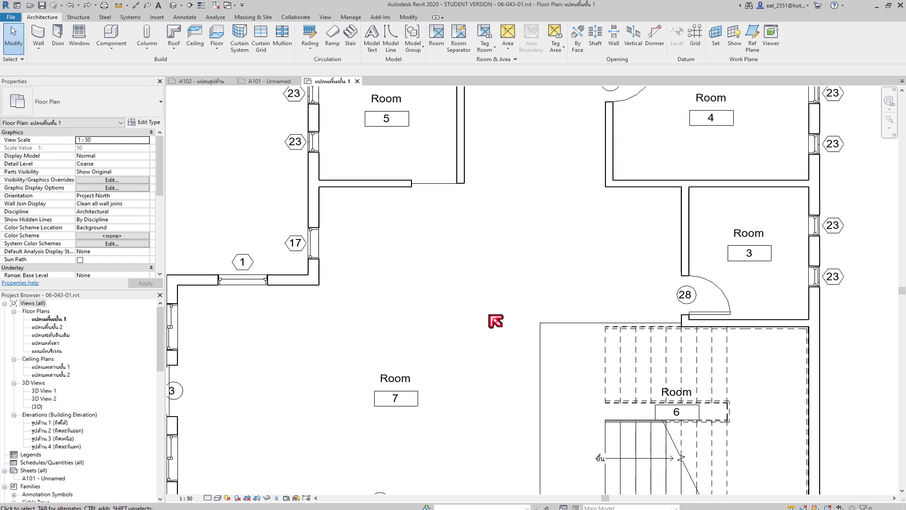
{"action": "scroll", "coordinate": [490, 315], "scroll_direction": "down", "scroll_amount": 4}
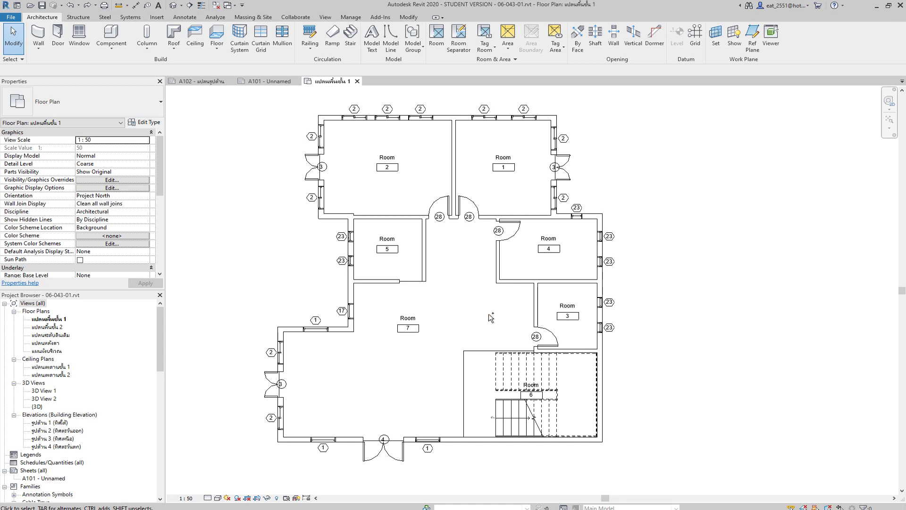
{"action": "middle_click_drag", "start_coordinate": [462, 352], "coordinate": [486, 357]}
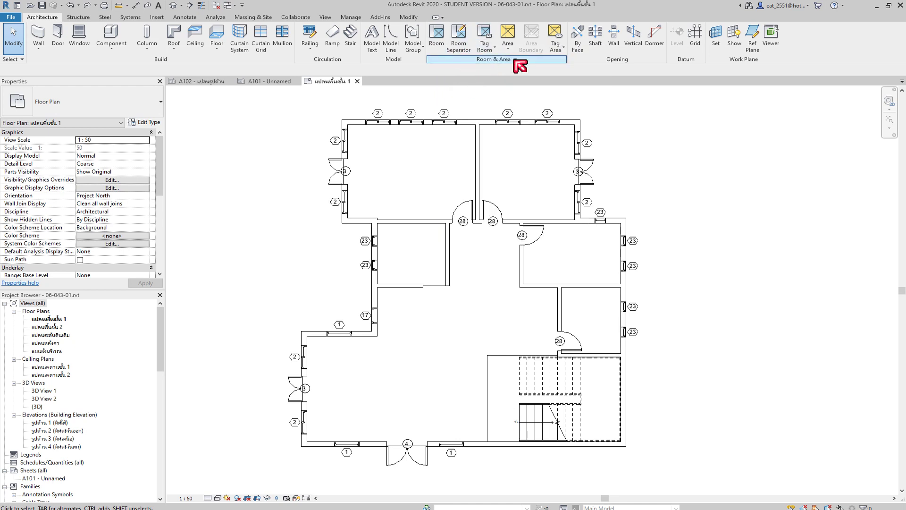
Expand the Room & Area panel slide-out to show extra room settings.
{"action": "left_click", "coordinate": [514, 60]}
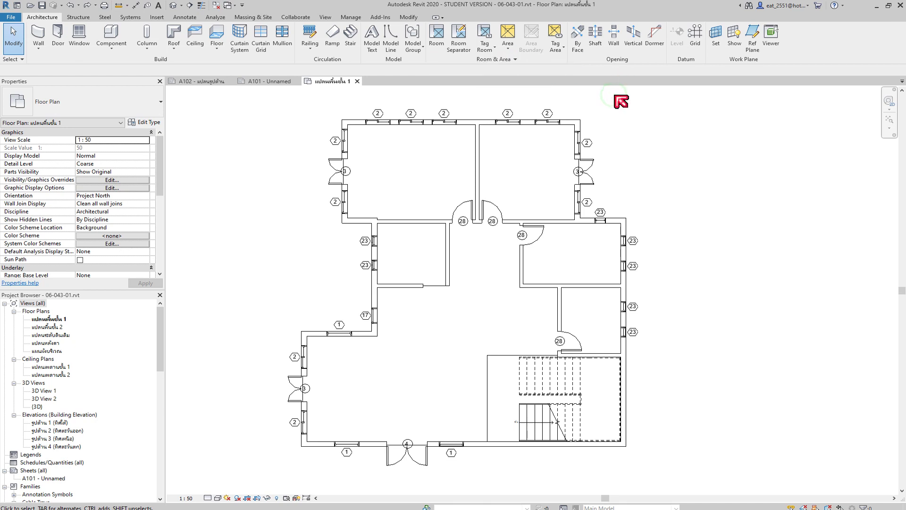
Place tagged rooms one by one in the central hall, the five surrounding rooms and the stair area.
{"action": "left_click", "coordinate": [436, 39]}
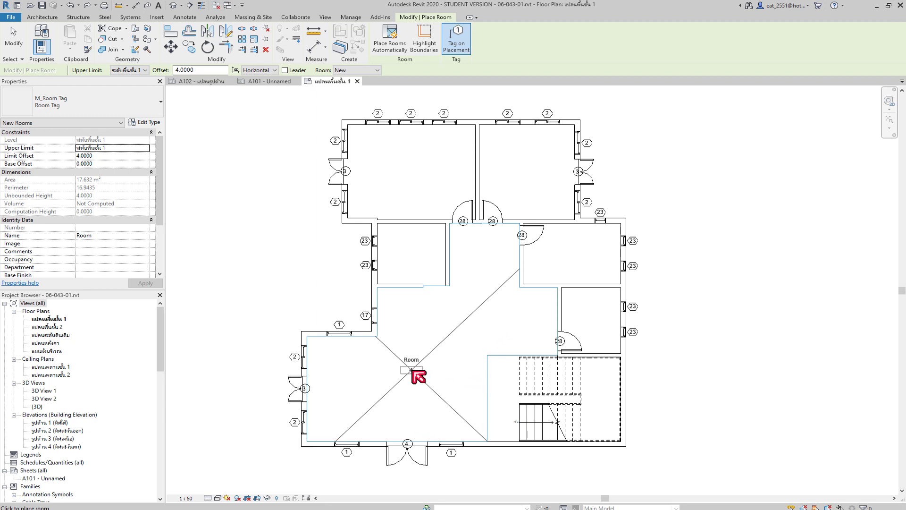
{"action": "left_click", "coordinate": [412, 370]}
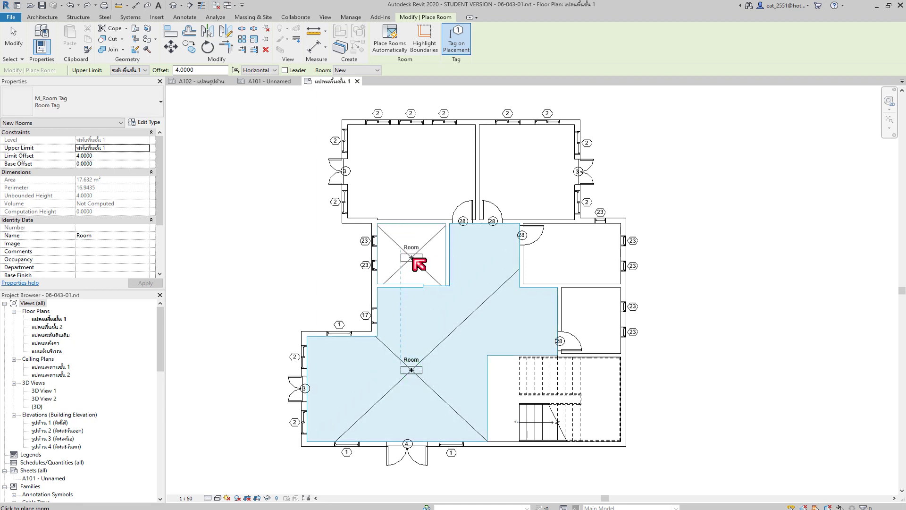
{"action": "left_click", "coordinate": [413, 259]}
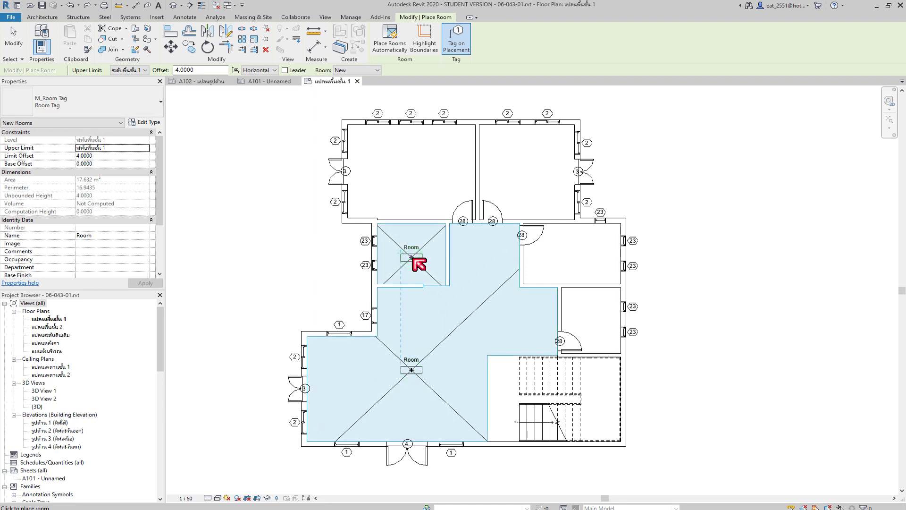
{"action": "left_click", "coordinate": [412, 178]}
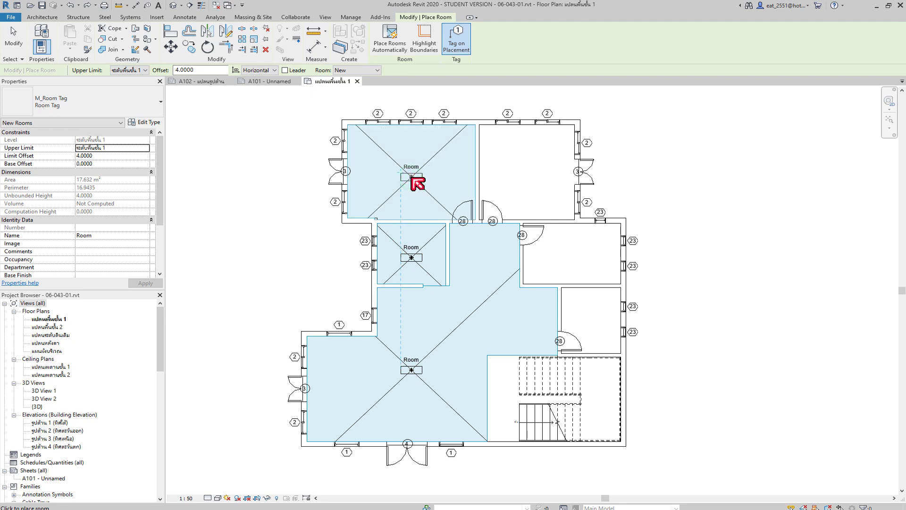
{"action": "left_click", "coordinate": [527, 177]}
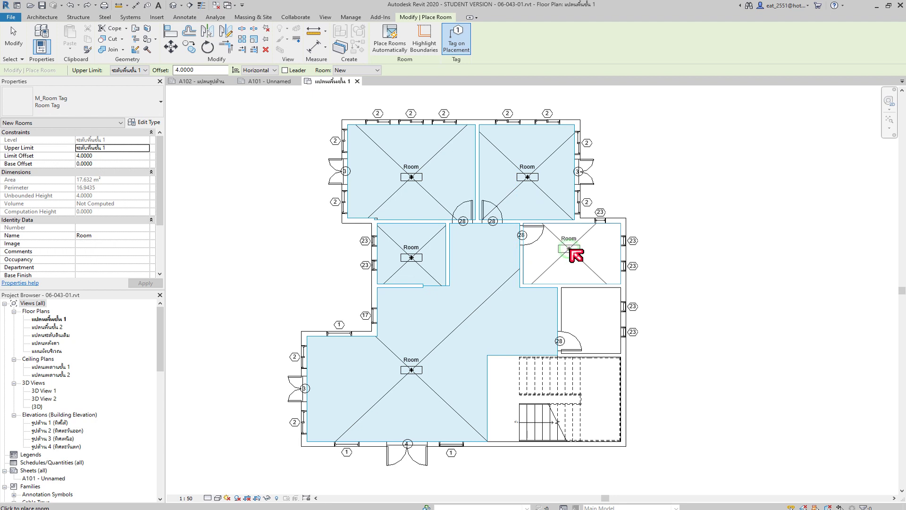
{"action": "left_click", "coordinate": [569, 248]}
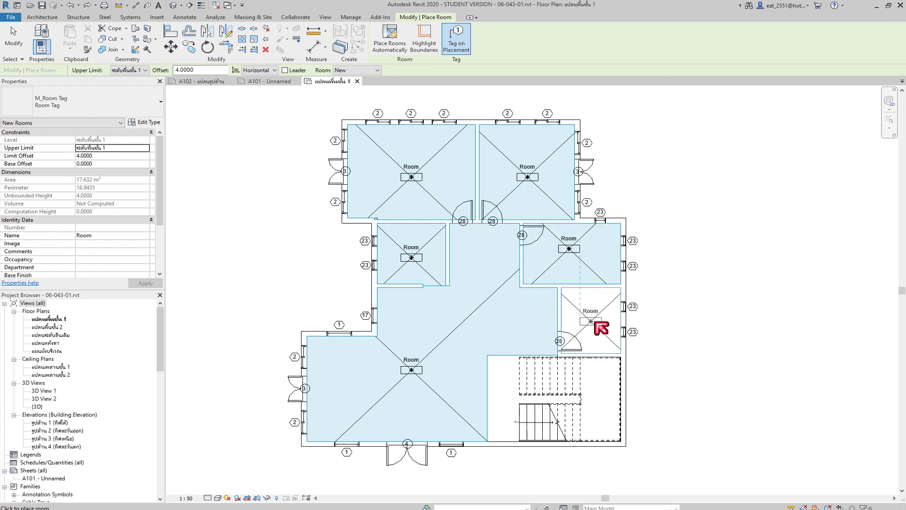
{"action": "left_click", "coordinate": [595, 315]}
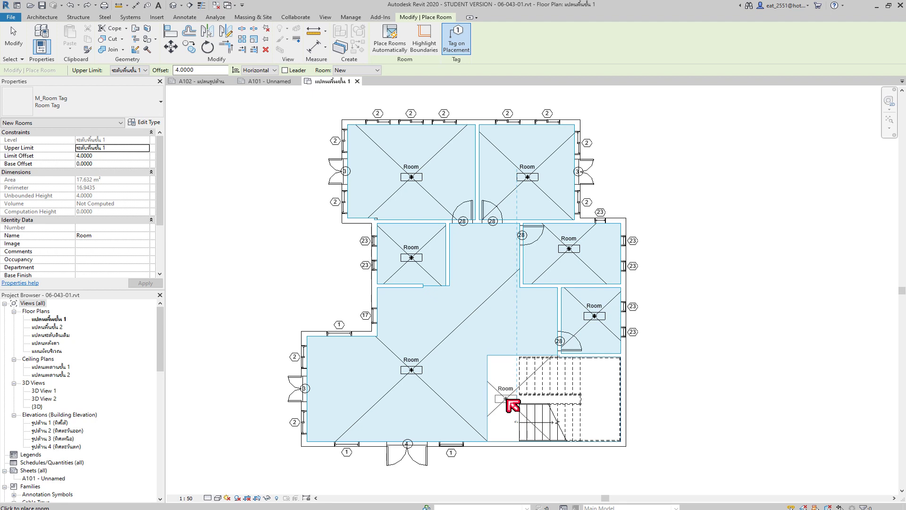
{"action": "left_click", "coordinate": [505, 399]}
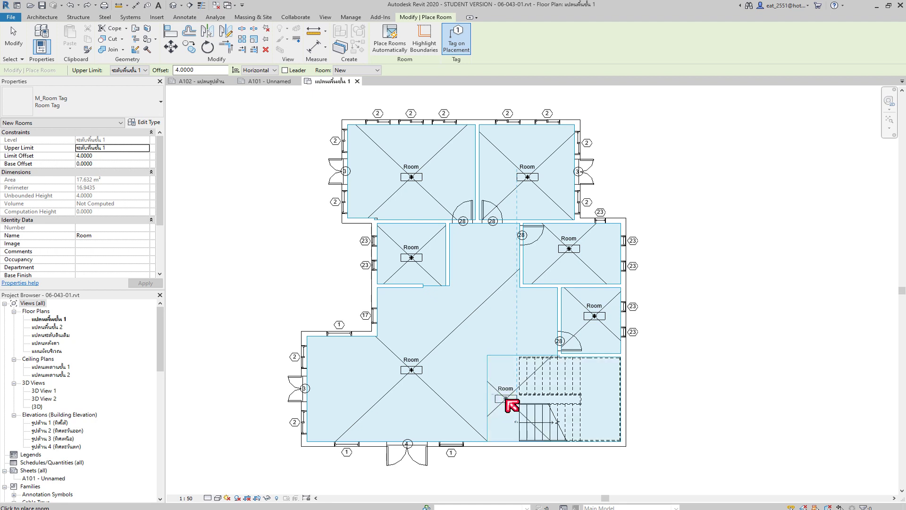
{"action": "key", "text": "Escape"}
{"action": "key", "text": "Escape"}
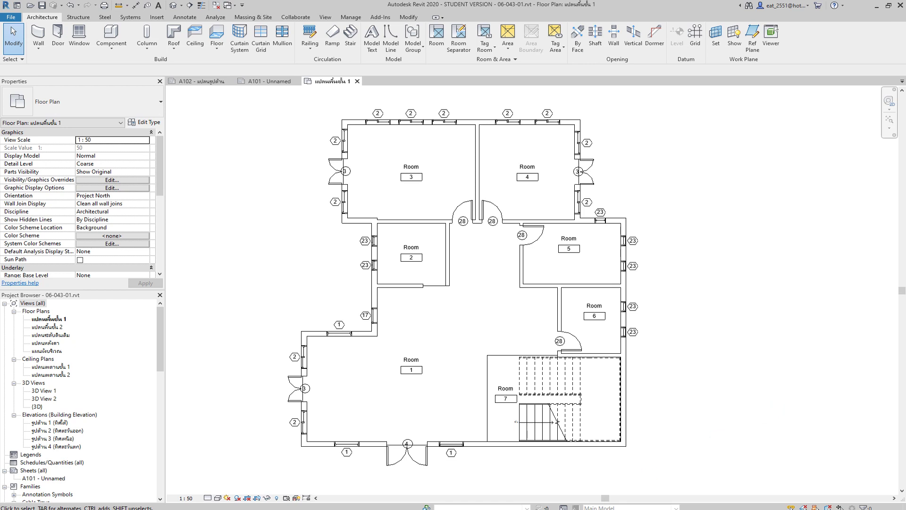
{"action": "left_click", "coordinate": [195, 500]}
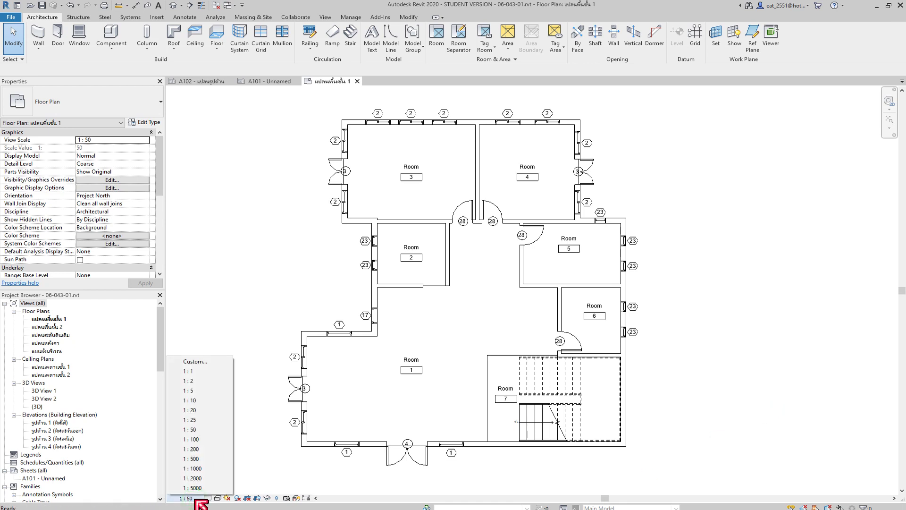
{"action": "left_click", "coordinate": [199, 439]}
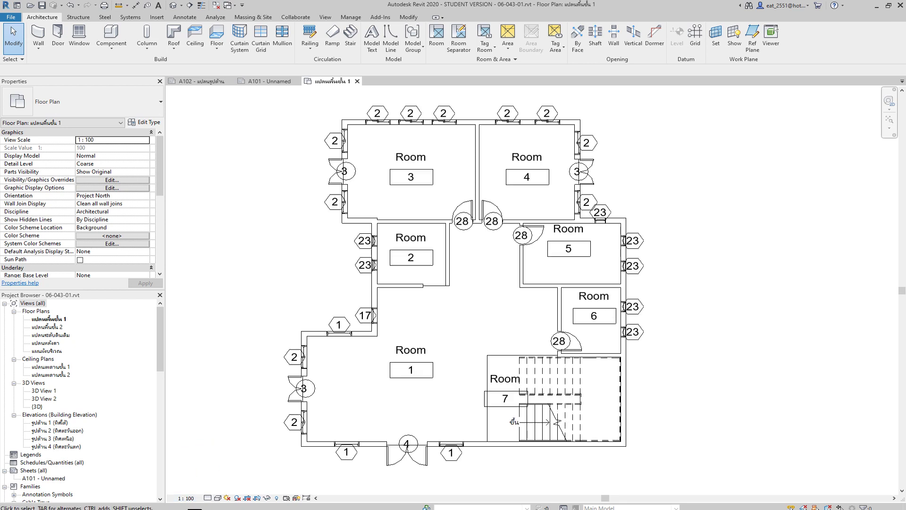
{"action": "left_click", "coordinate": [194, 499]}
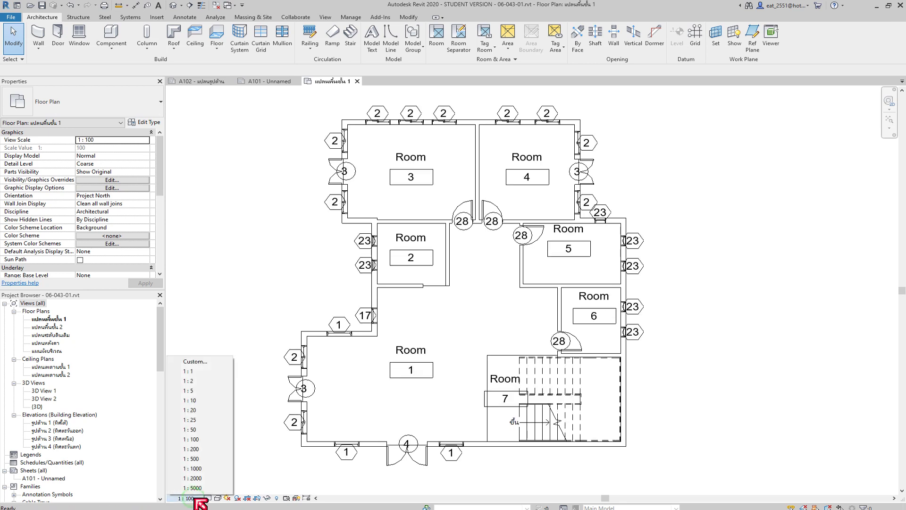
{"action": "left_click", "coordinate": [204, 429]}
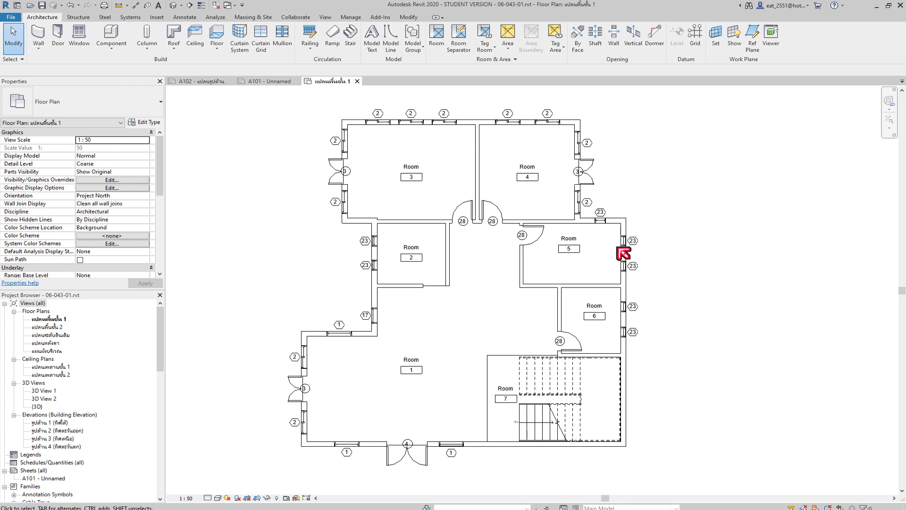
{"action": "scroll", "coordinate": [413, 167], "scroll_direction": "up", "scroll_amount": 2}
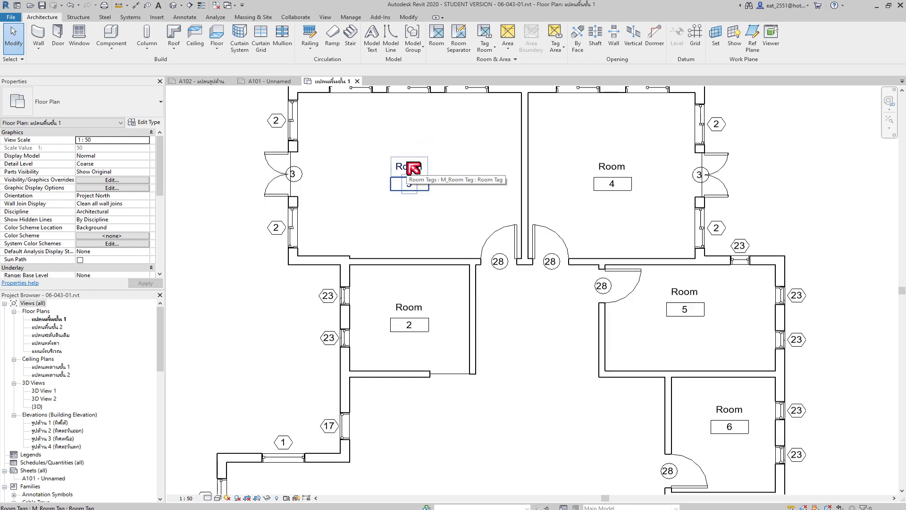
{"action": "left_click", "coordinate": [413, 168]}
{"action": "left_click", "coordinate": [412, 166]}
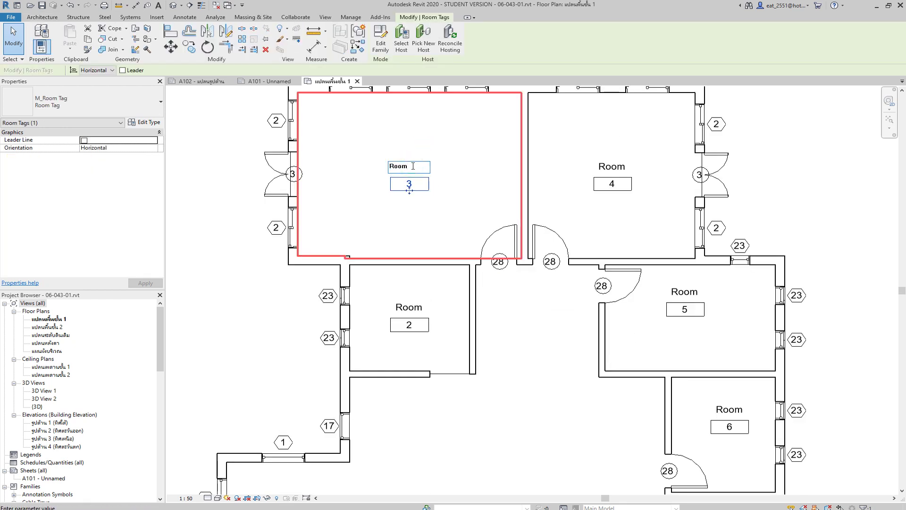
{"action": "left_click", "coordinate": [465, 202]}
{"action": "key", "text": "Escape"}
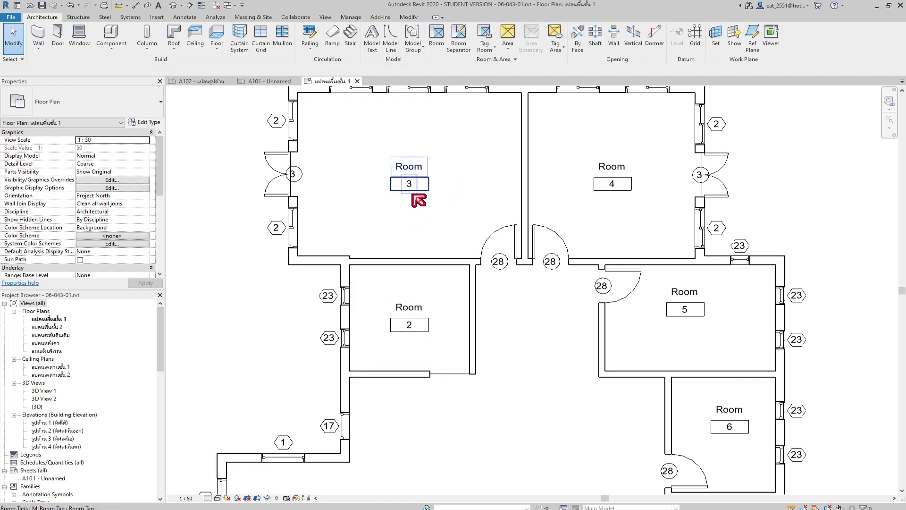
{"action": "scroll", "coordinate": [405, 259], "scroll_direction": "down", "scroll_amount": 2}
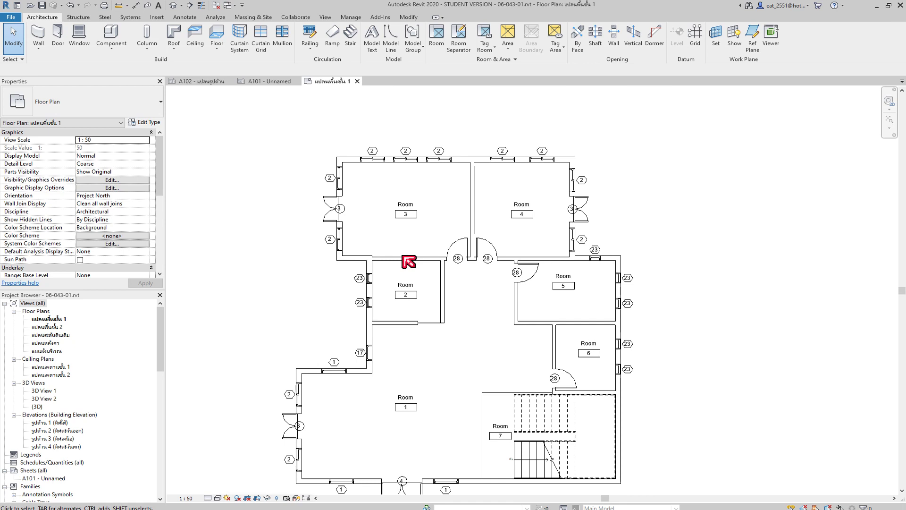
{"action": "mouse_move", "coordinate": [408, 262]}
{"action": "middle_mouse_down"}
{"action": "mouse_move", "coordinate": [600, 257]}
{"action": "mouse_move", "coordinate": [574, 346]}
{"action": "middle_mouse_up"}
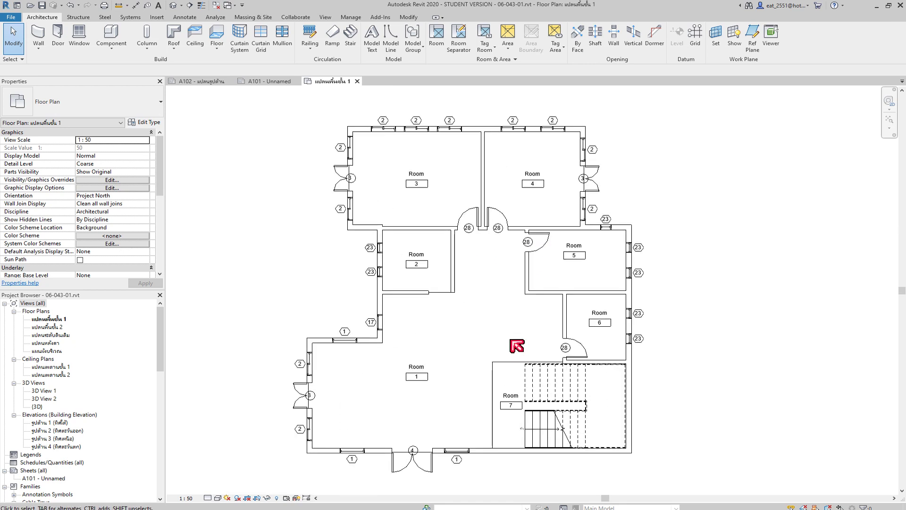
{"action": "middle_click_drag", "start_coordinate": [570, 313], "coordinate": [512, 308]}
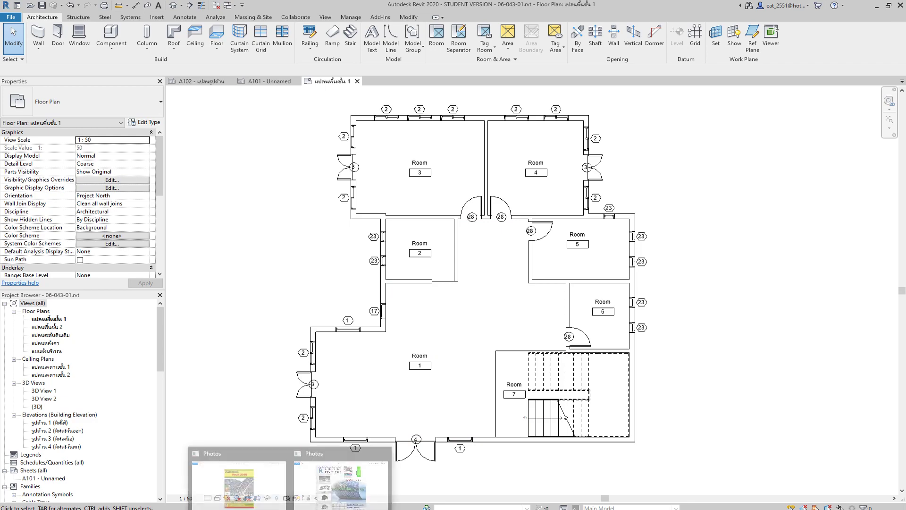
{"action": "left_click", "coordinate": [270, 486]}
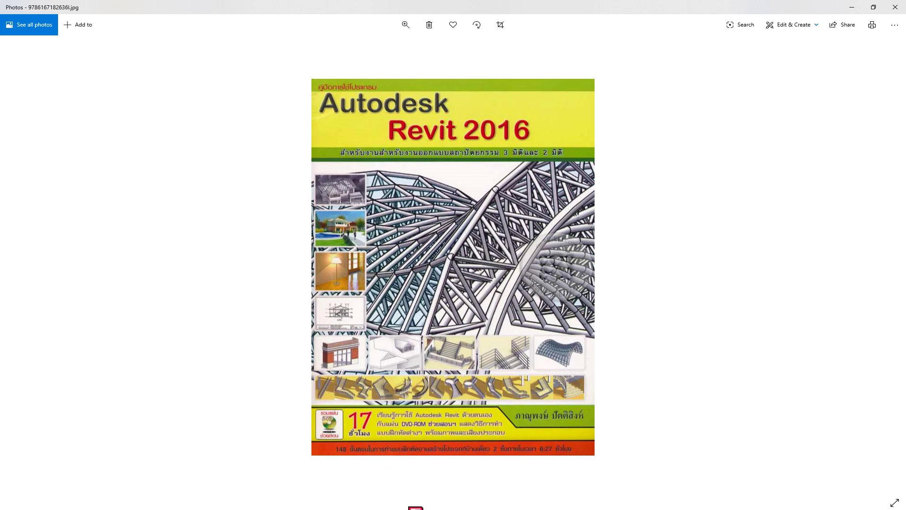
Switch Photos to the revit 2020.jpg course advertisement window.
{"action": "left_click", "coordinate": [415, 509]}
{"action": "left_click", "coordinate": [347, 496]}
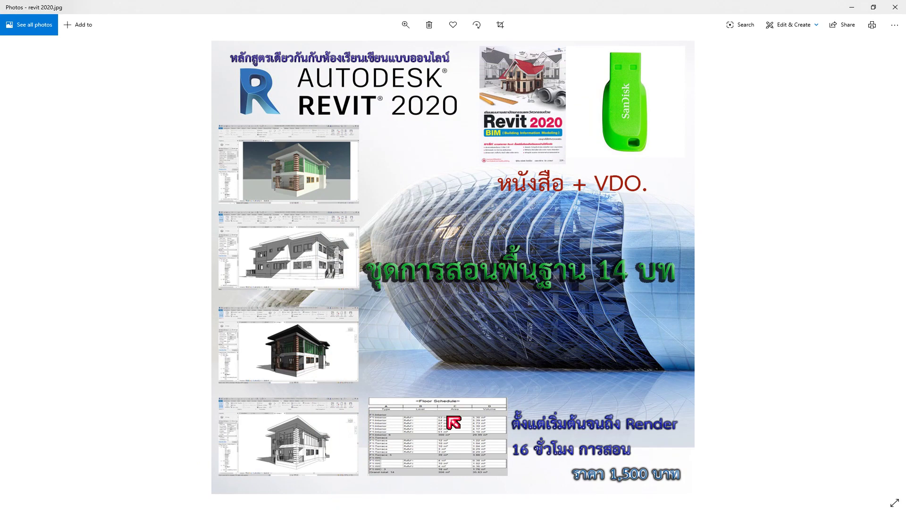